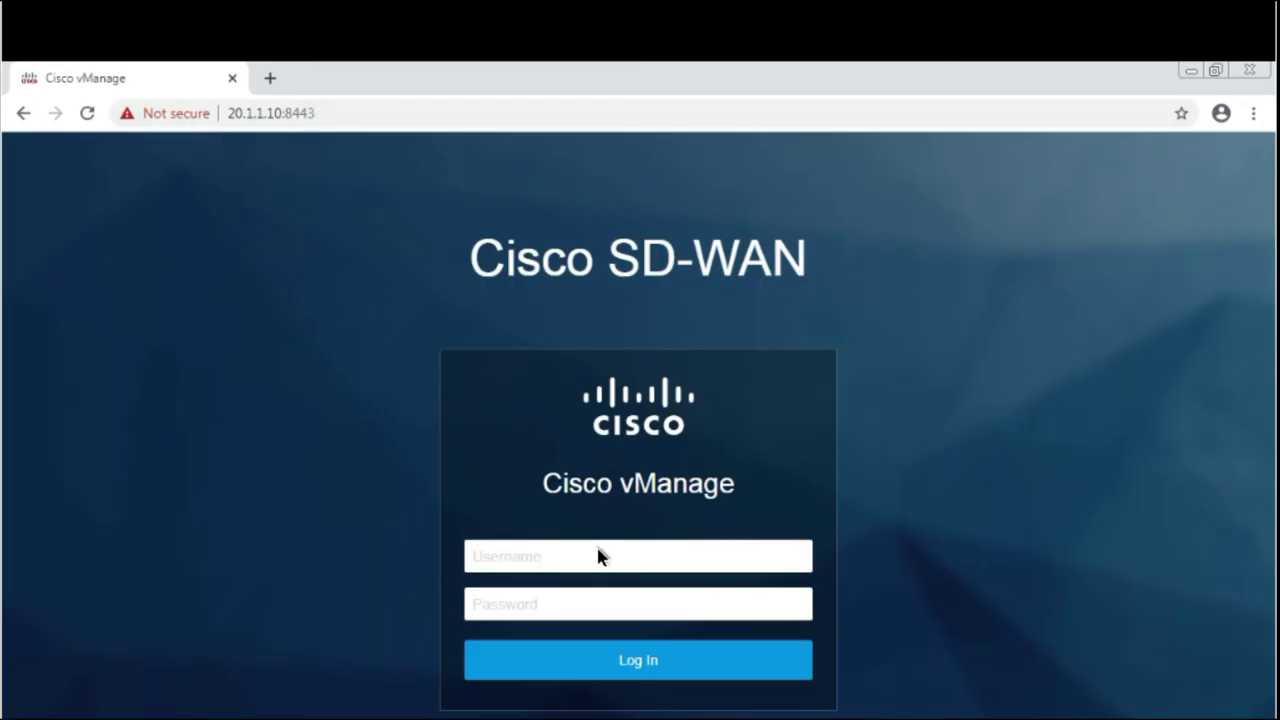
Log in to vManage with the admin credentials and dismiss the NetMinion welcome banner.
{"action": "type", "text": "admin"}
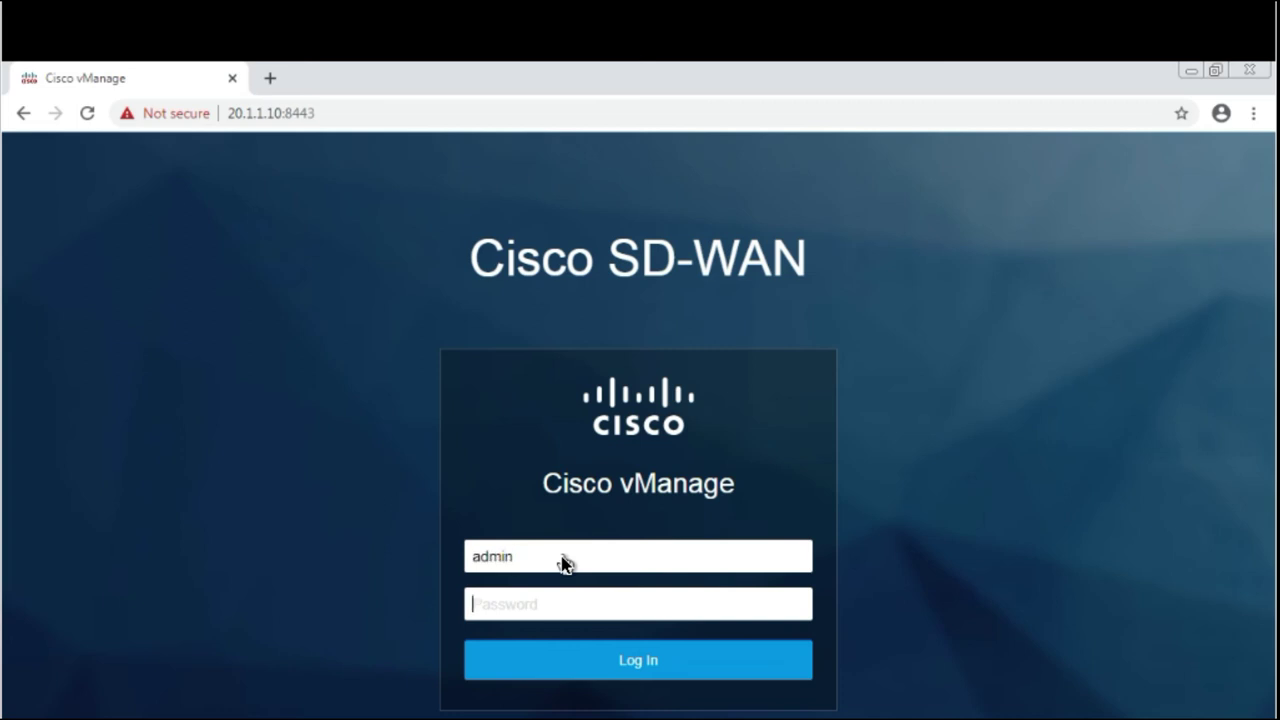
{"action": "type", "text": "adm"}
{"action": "key", "text": "Return"}
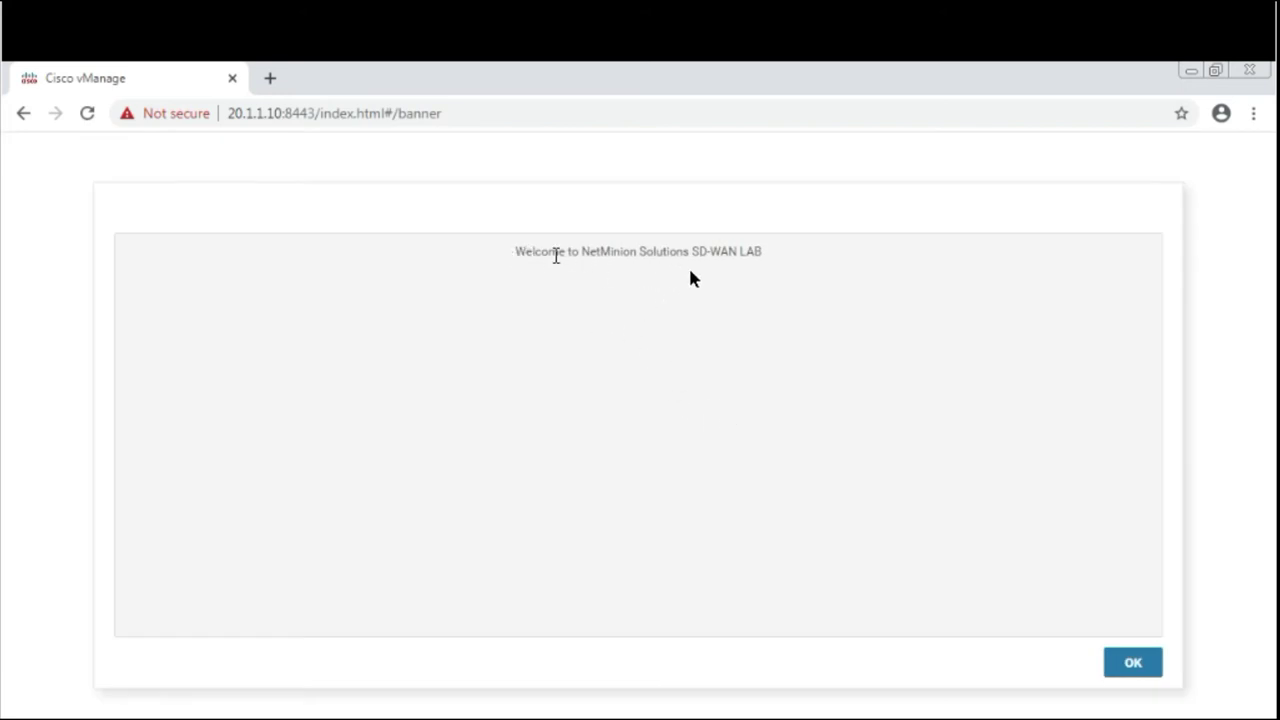
{"action": "triple_click", "coordinate": [778, 276]}
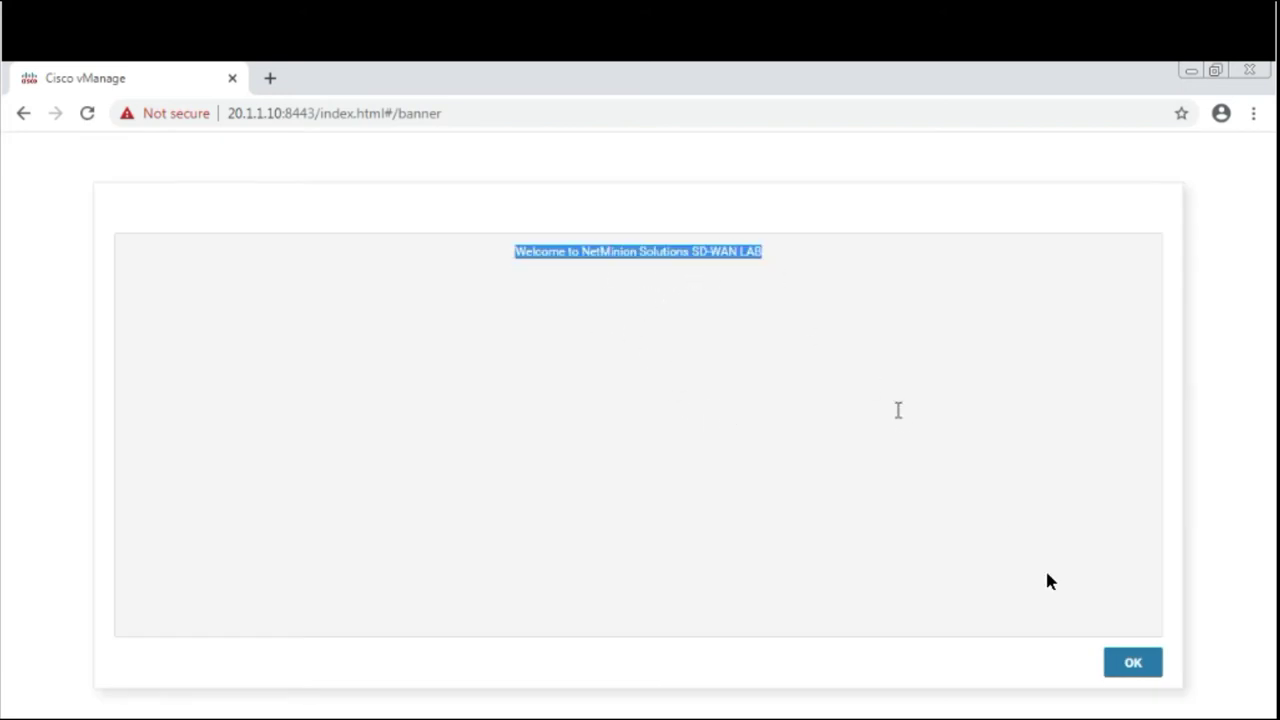
{"action": "left_click", "coordinate": [1129, 667]}
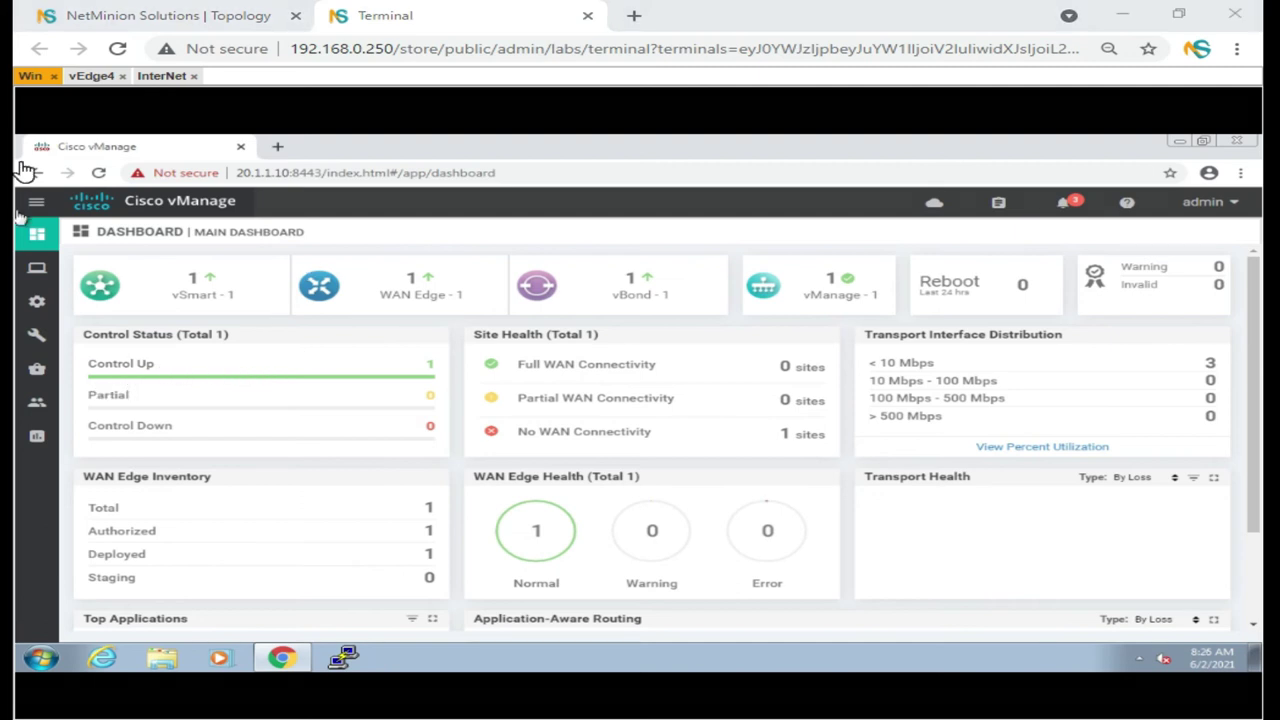
Ink-mark the vSmart, WAN Edge, vBond, vManage, Control Up and Normal WAN Edge counts, then clear the ink.
{"action": "mouse_move", "coordinate": [245, 265]}
{"action": "left_mouse_down"}
{"action": "mouse_move", "coordinate": [100, 264]}
{"action": "mouse_move", "coordinate": [80, 296]}
{"action": "mouse_move", "coordinate": [171, 324]}
{"action": "mouse_move", "coordinate": [257, 305]}
{"action": "mouse_move", "coordinate": [251, 270]}
{"action": "mouse_move", "coordinate": [277, 244]}
{"action": "left_mouse_up"}
{"action": "mouse_move", "coordinate": [450, 258]}
{"action": "left_mouse_down"}
{"action": "mouse_move", "coordinate": [300, 272]}
{"action": "mouse_move", "coordinate": [340, 325]}
{"action": "mouse_move", "coordinate": [478, 318]}
{"action": "mouse_move", "coordinate": [453, 242]}
{"action": "mouse_move", "coordinate": [486, 205]}
{"action": "left_mouse_up"}
{"action": "mouse_move", "coordinate": [641, 261]}
{"action": "left_mouse_down"}
{"action": "mouse_move", "coordinate": [525, 292]}
{"action": "mouse_move", "coordinate": [677, 326]}
{"action": "mouse_move", "coordinate": [697, 207]}
{"action": "left_mouse_up"}
{"action": "mouse_move", "coordinate": [872, 254]}
{"action": "left_mouse_down"}
{"action": "mouse_move", "coordinate": [763, 263]}
{"action": "mouse_move", "coordinate": [840, 328]}
{"action": "mouse_move", "coordinate": [873, 262]}
{"action": "mouse_move", "coordinate": [857, 243]}
{"action": "mouse_move", "coordinate": [880, 217]}
{"action": "left_mouse_up"}
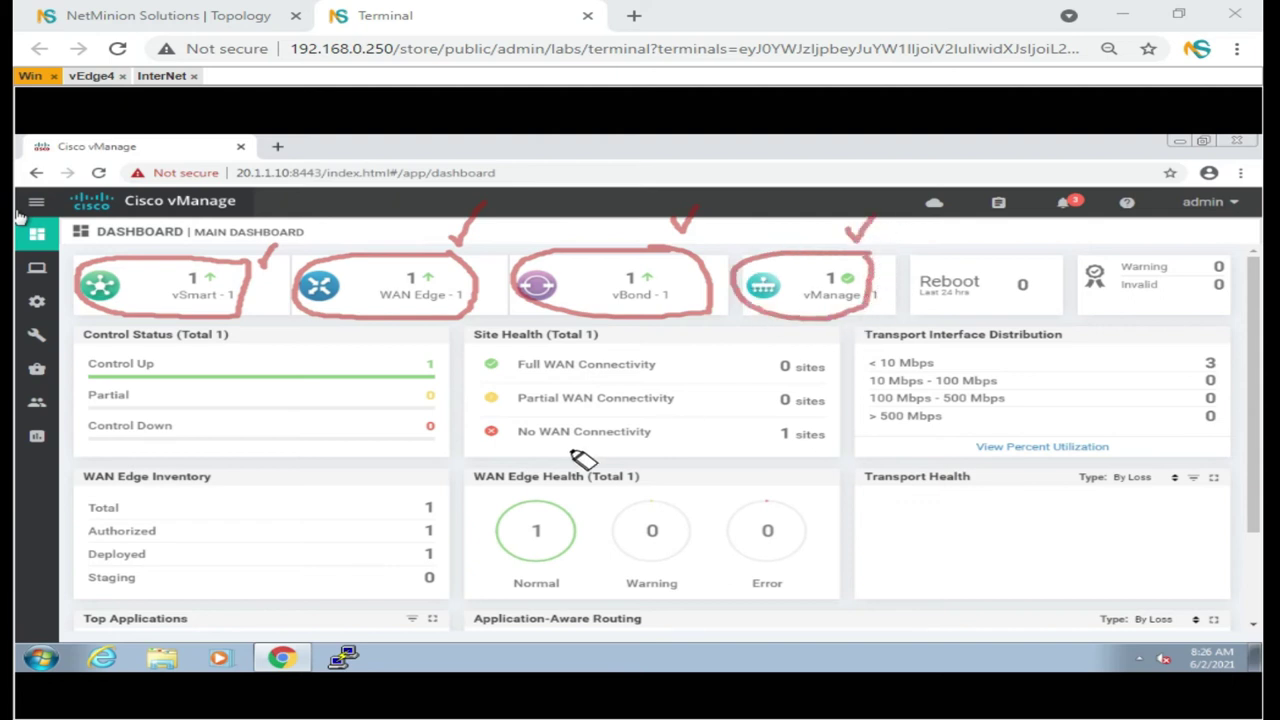
{"action": "mouse_move", "coordinate": [448, 373]}
{"action": "left_mouse_down"}
{"action": "mouse_move", "coordinate": [476, 379]}
{"action": "mouse_move", "coordinate": [446, 370]}
{"action": "mouse_move", "coordinate": [458, 382]}
{"action": "left_mouse_up"}
{"action": "mouse_move", "coordinate": [598, 503]}
{"action": "left_mouse_down"}
{"action": "mouse_move", "coordinate": [586, 514]}
{"action": "mouse_move", "coordinate": [571, 500]}
{"action": "mouse_move", "coordinate": [586, 520]}
{"action": "left_mouse_up"}
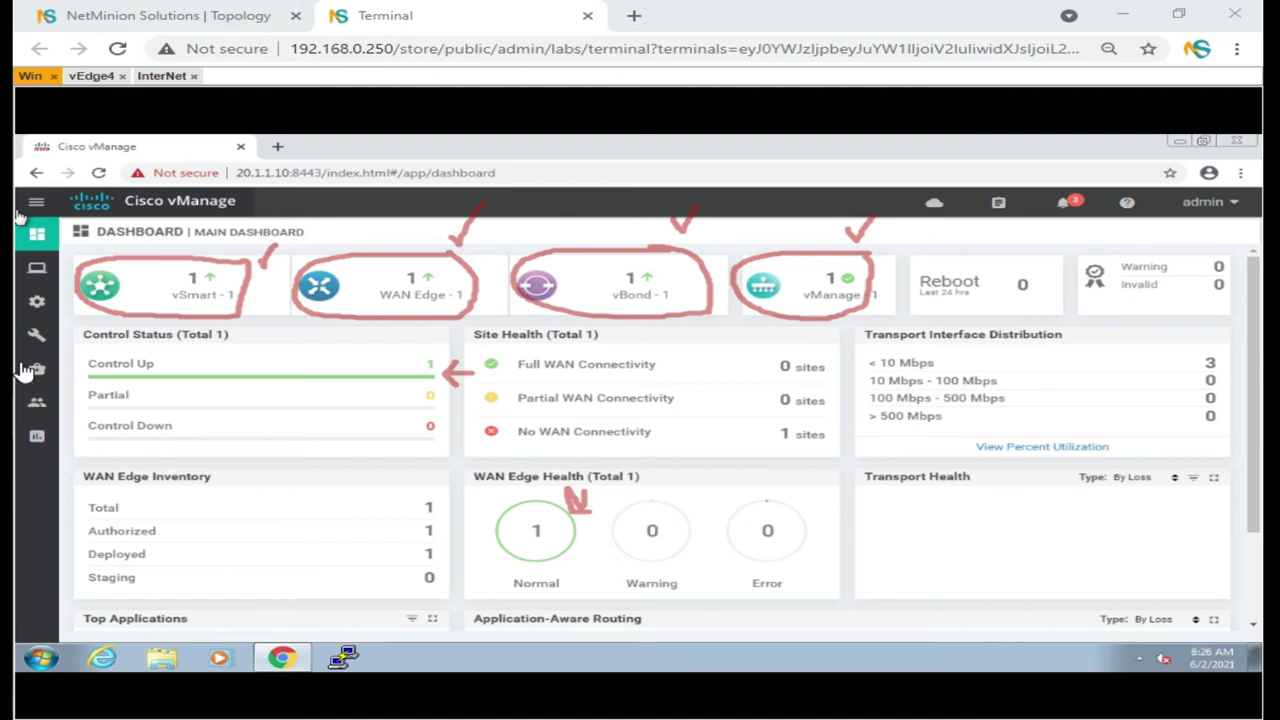
{"action": "key", "text": "Escape"}
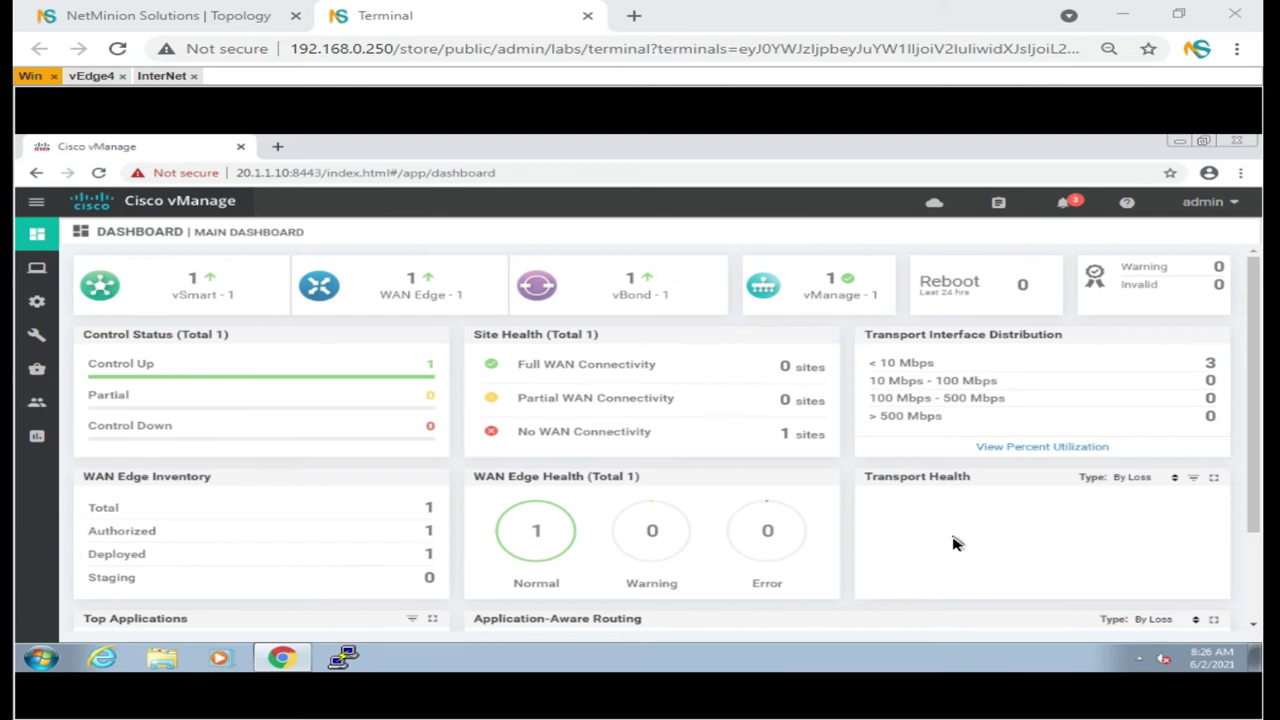
Close the InterNet session and list vEdge4's interfaces with 'show interface description | tab'.
{"action": "left_click", "coordinate": [192, 77]}
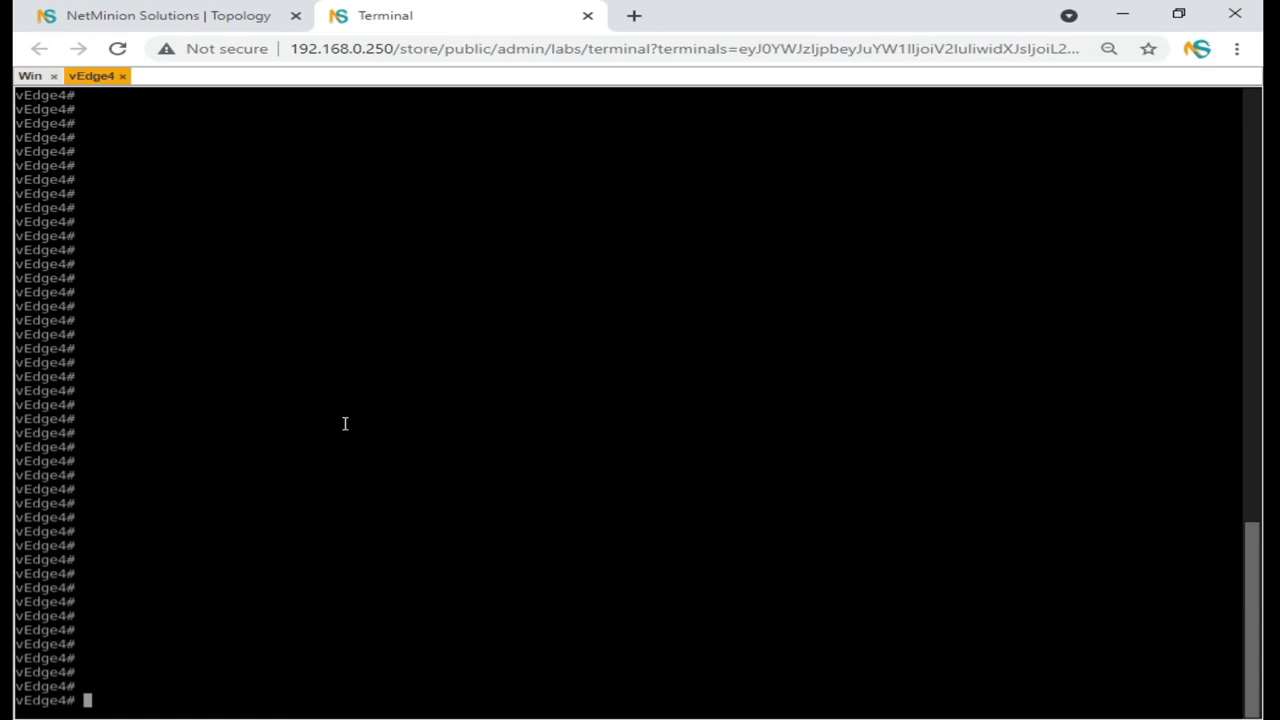
{"action": "type", "text": "sh int des | tab"}
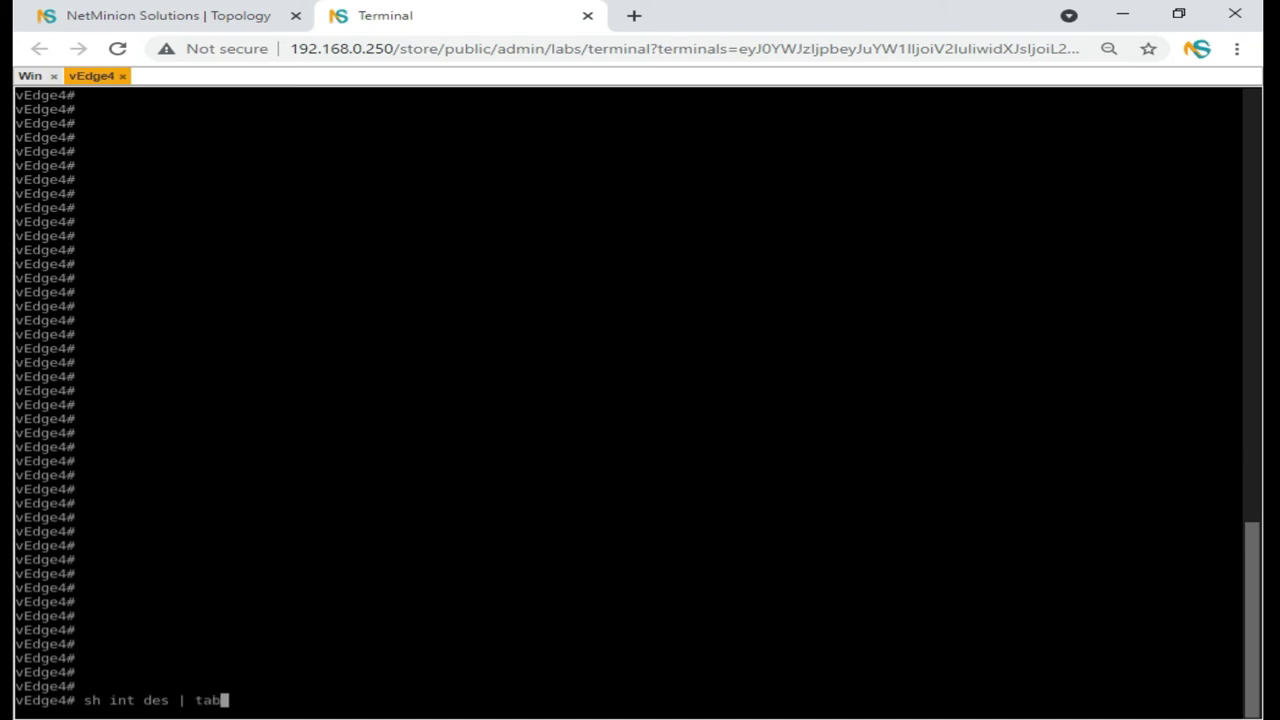
{"action": "key", "text": "Return"}
{"action": "key", "text": "Return"}
{"action": "key", "text": "Return"}
{"action": "key", "text": "Return"}
{"action": "key", "text": "Return"}
{"action": "type", "text": "show inter"}
{"action": "key", "text": "Tab"}
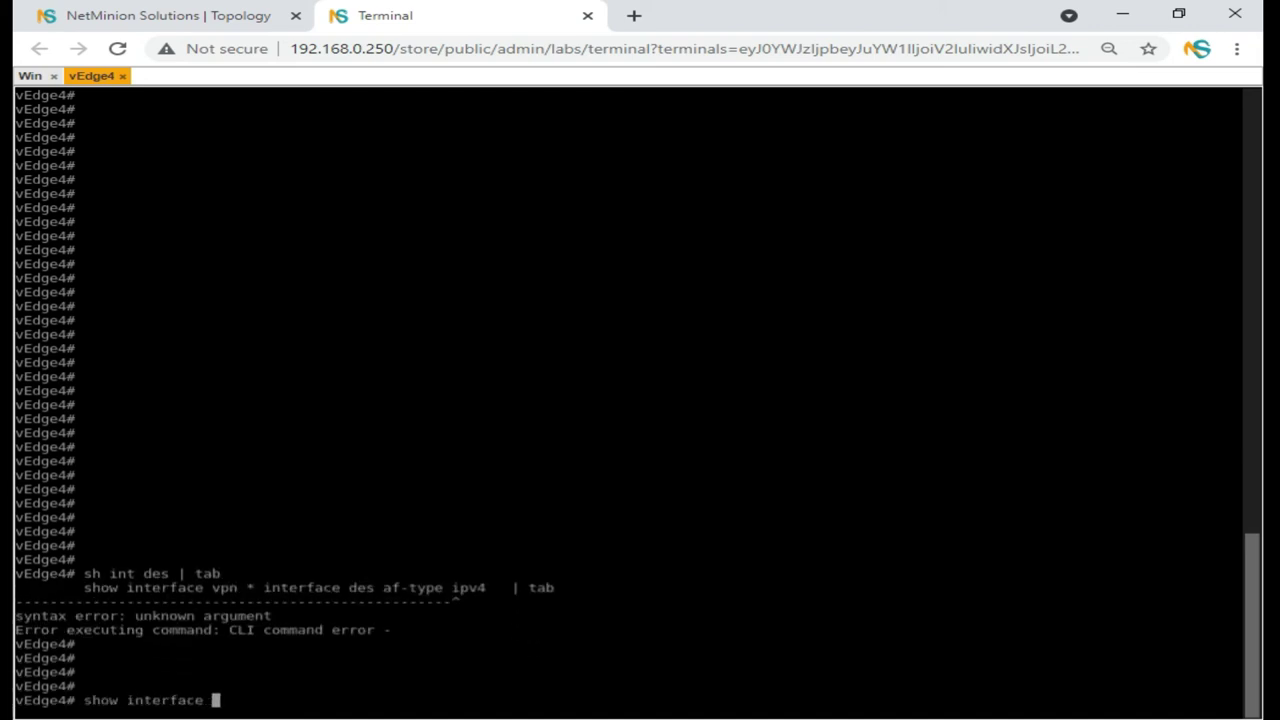
{"action": "type", "text": "des"}
{"action": "key", "text": "Tab"}
{"action": "type", "text": "| tab"}
{"action": "key", "text": "Return"}
{"action": "key", "text": "Return"}
{"action": "key", "text": "Return"}
{"action": "key", "text": "Return"}
{"action": "key", "text": "Return"}
{"action": "key", "text": "Return"}
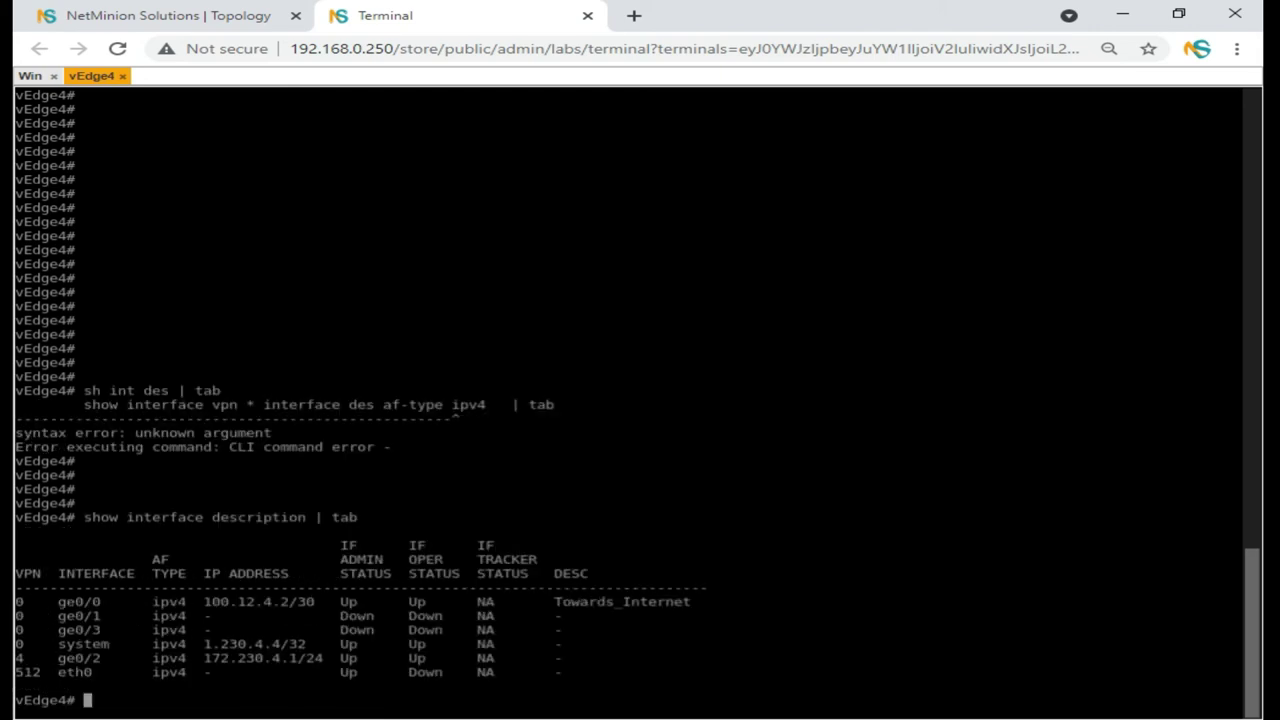
Highlight the vEdge4 prompt and ge0/0's 100.12.4.2/30 address, then return to vManage.
{"action": "key", "text": "Return"}
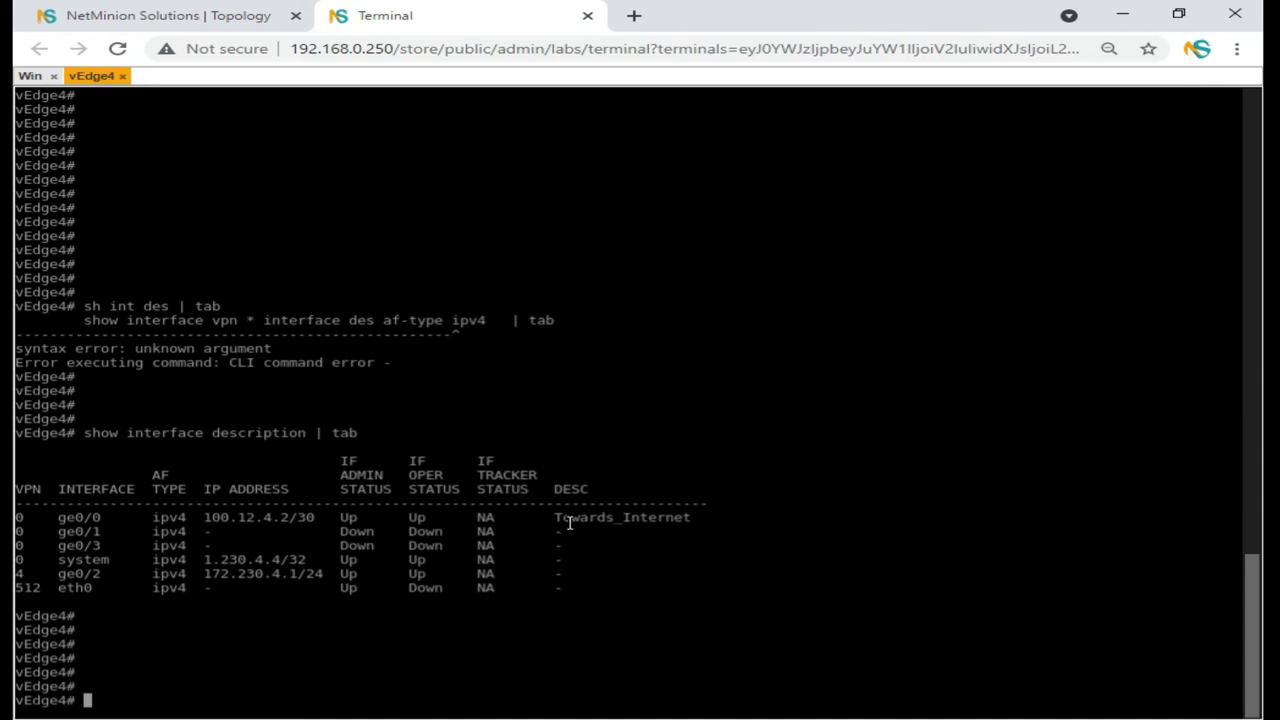
{"action": "left_click_drag", "start_coordinate": [19, 432], "coordinate": [73, 432]}
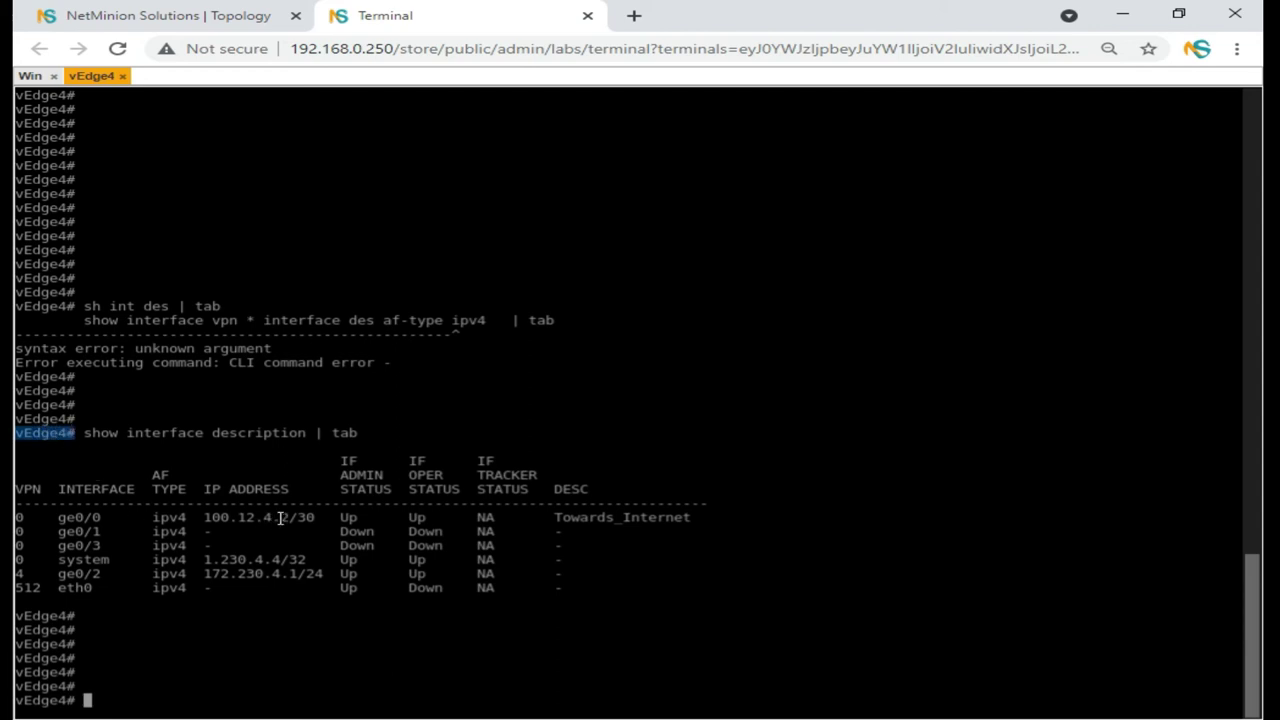
{"action": "left_click_drag", "start_coordinate": [295, 518], "coordinate": [216, 518]}
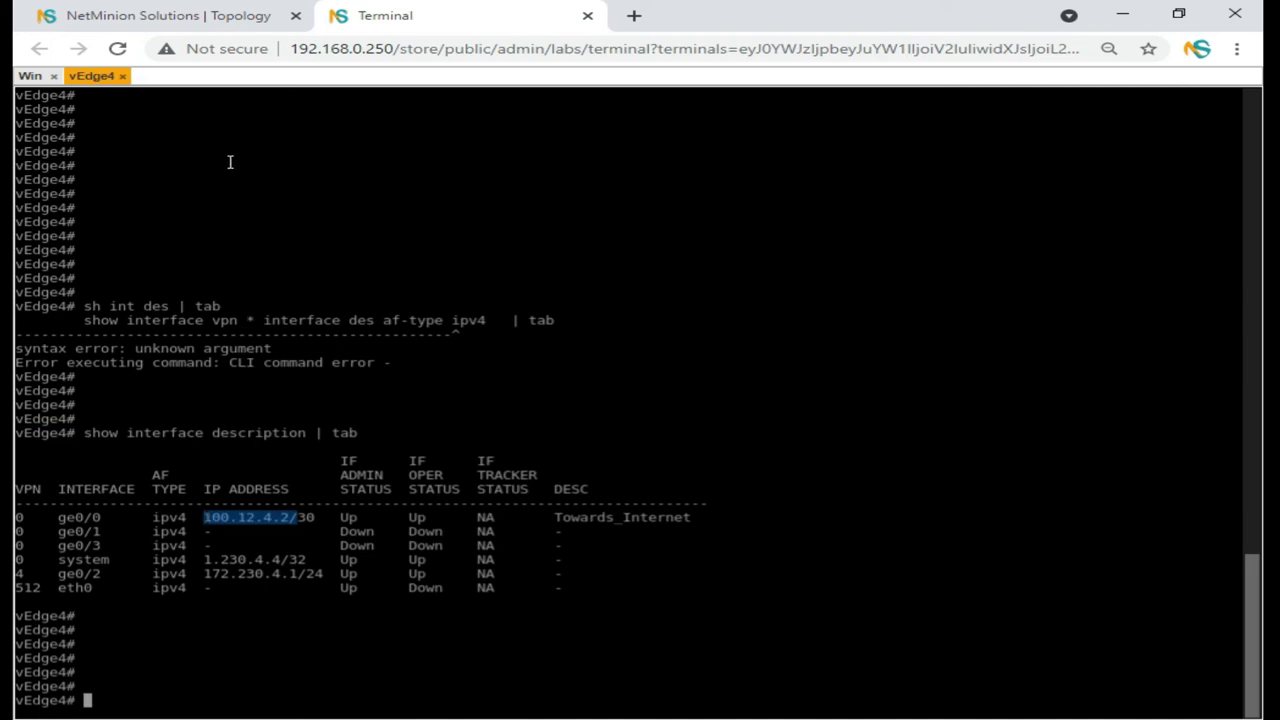
{"action": "left_click", "coordinate": [30, 76]}
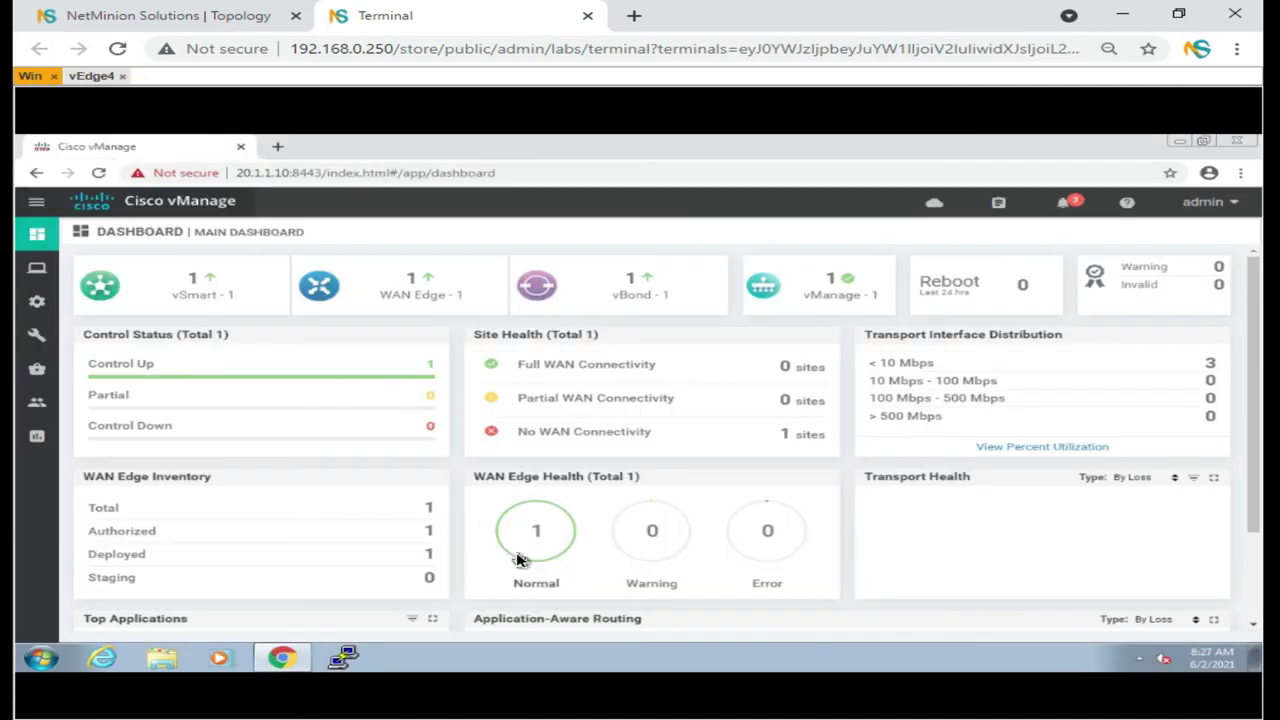
List reachable WAN Edges and scroll to vEdge4's system IP 1.230.4.4, site 230, version 19.2.0.
{"action": "left_click", "coordinate": [422, 287]}
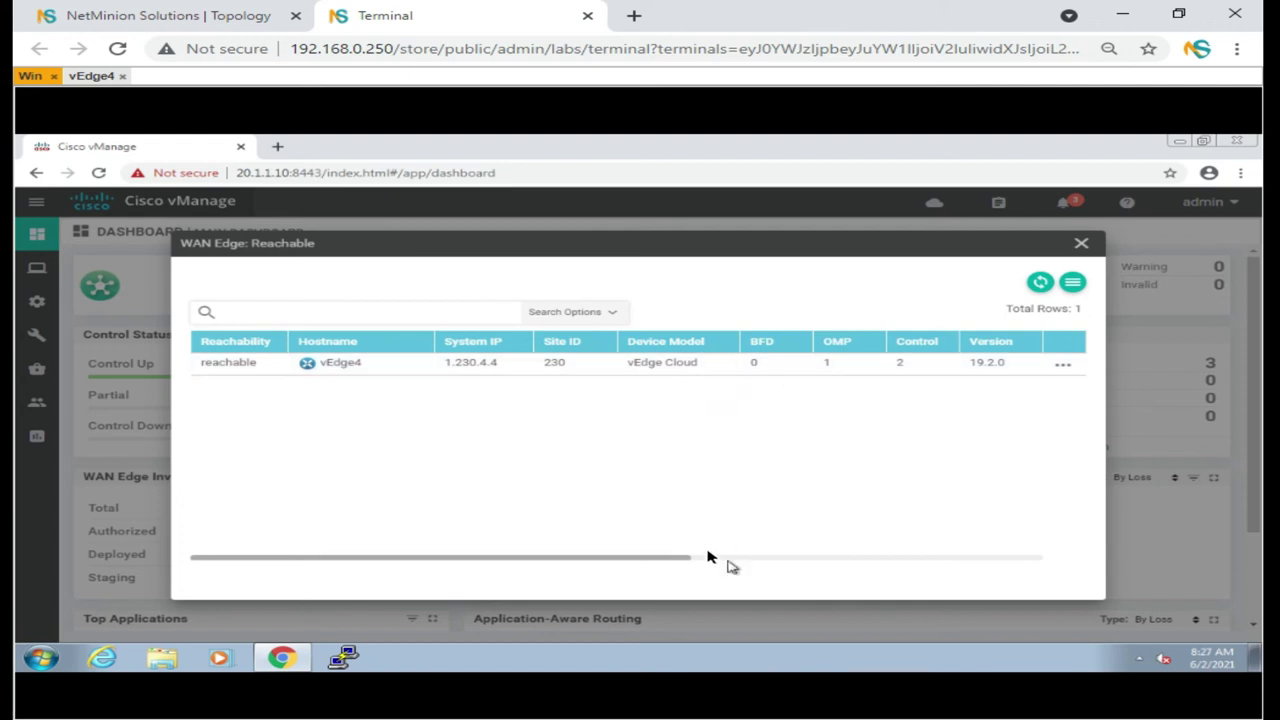
{"action": "left_click_drag", "start_coordinate": [686, 558], "coordinate": [1074, 529]}
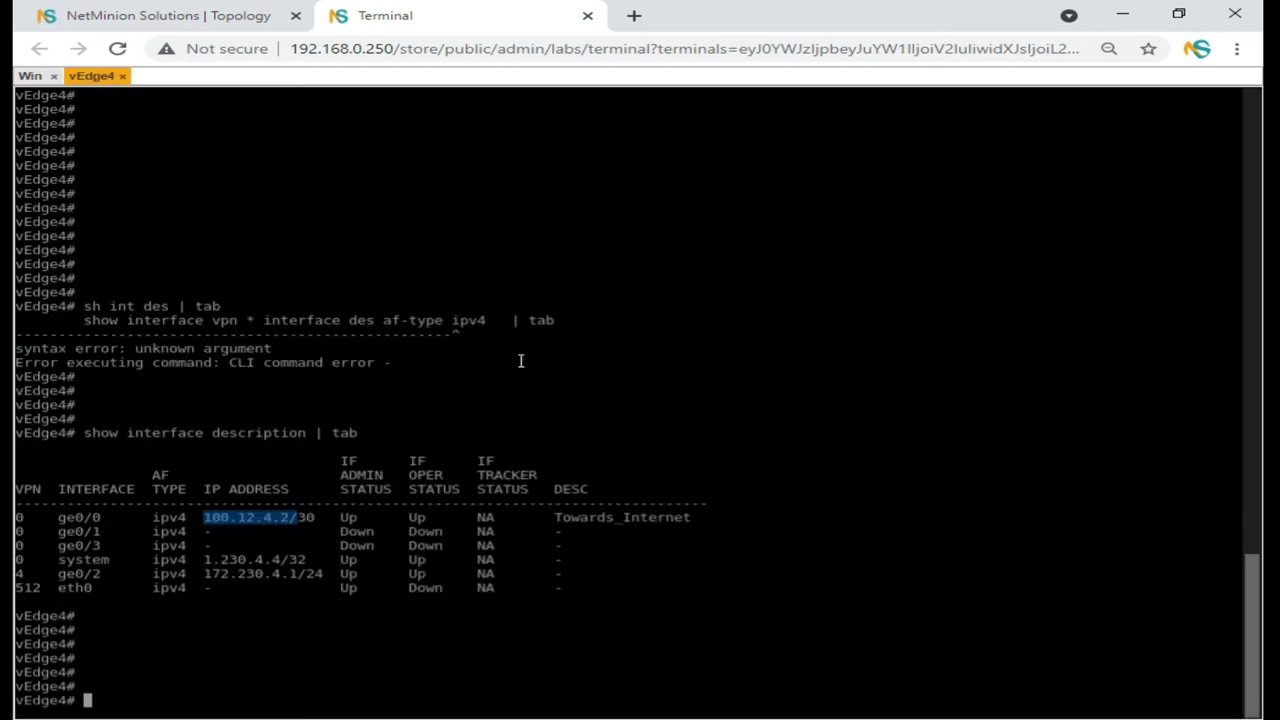
Show vEdge4's config with 'sh run' and highlight the host-name, system-ip and site-id lines.
{"action": "type", "text": "sh run"}
{"action": "key", "text": "Return"}
{"action": "key", "text": "Return"}
{"action": "key", "text": "Return"}
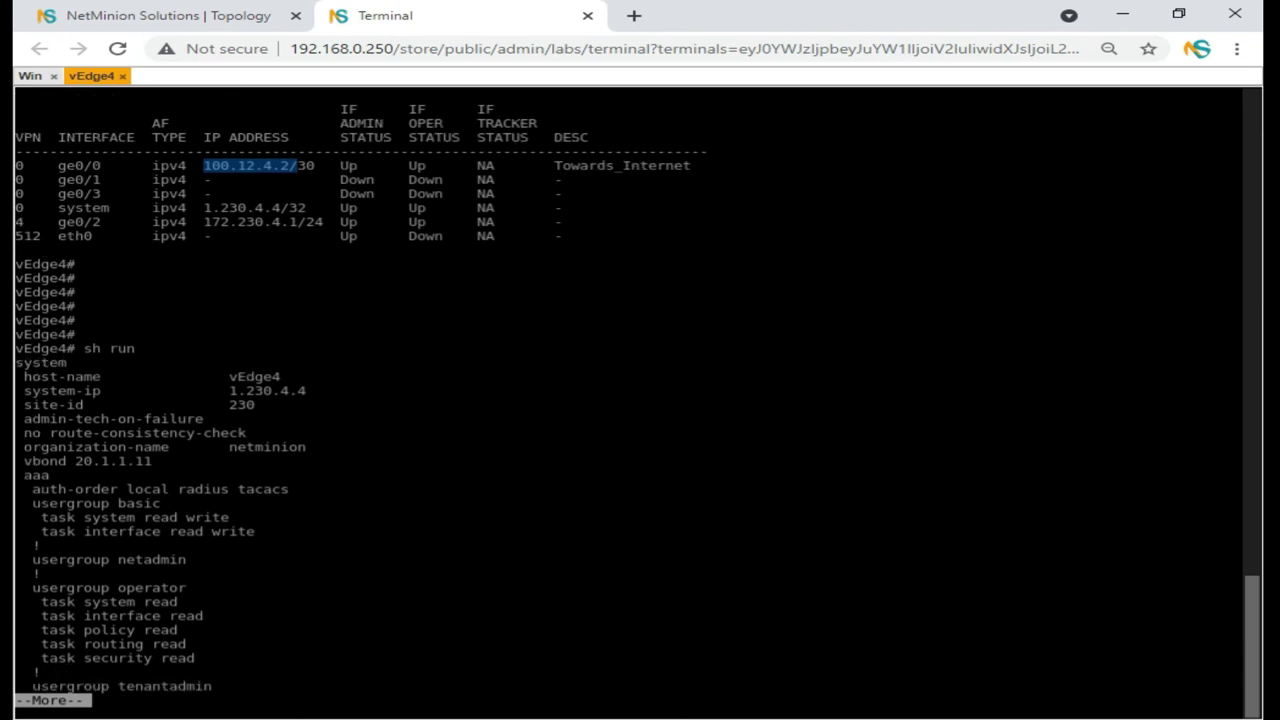
{"action": "left_click_drag", "start_coordinate": [257, 396], "coordinate": [15, 345]}
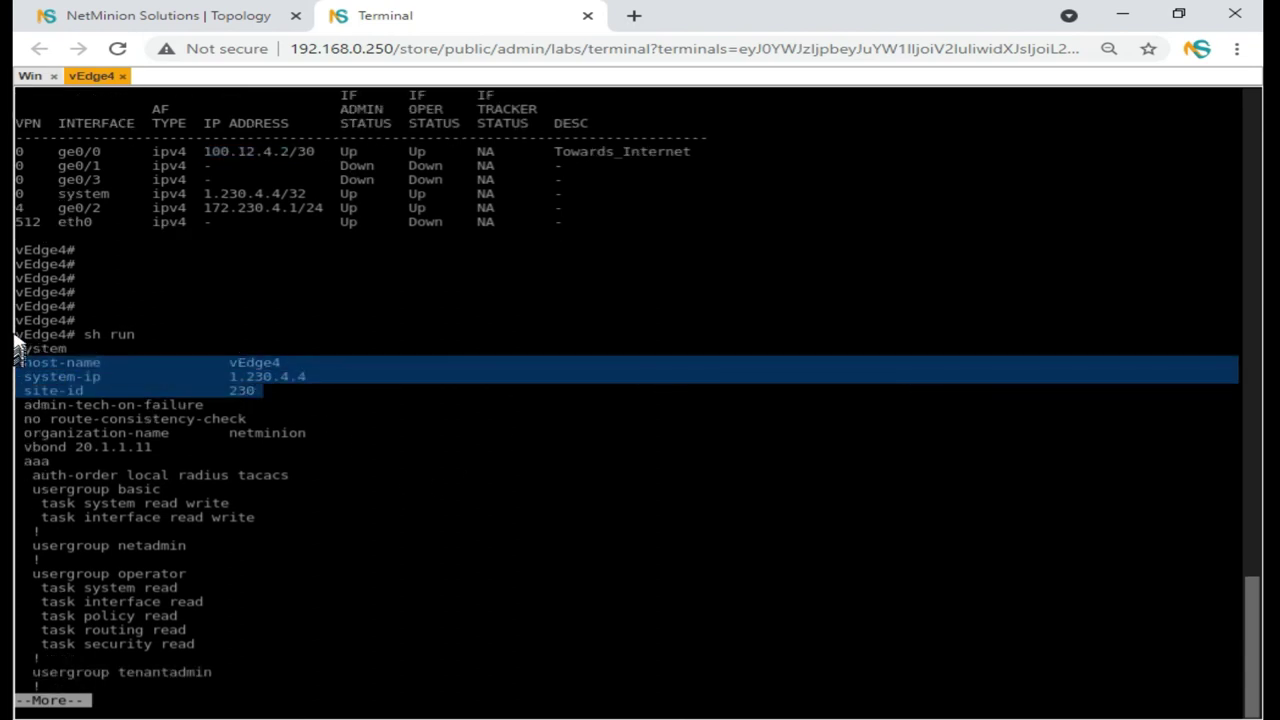
{"action": "left_click", "coordinate": [75, 336]}
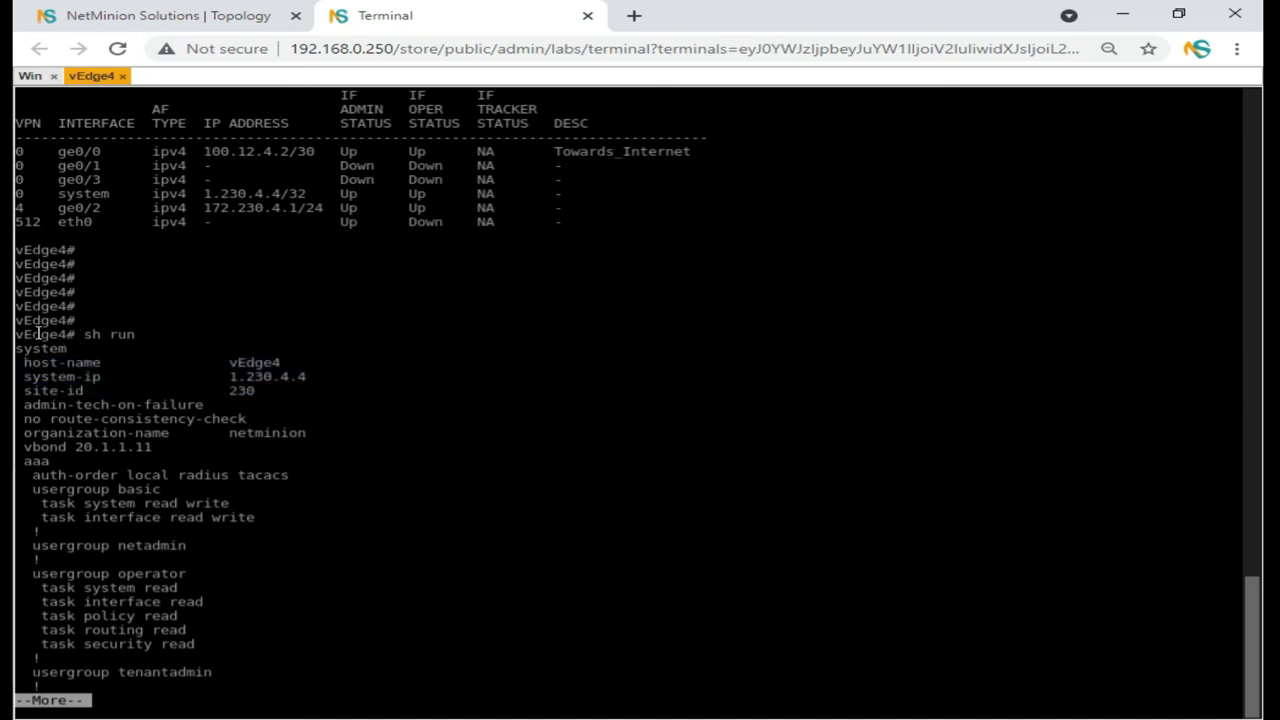
{"action": "left_click_drag", "start_coordinate": [32, 334], "coordinate": [140, 404]}
{"action": "left_click", "coordinate": [307, 416]}
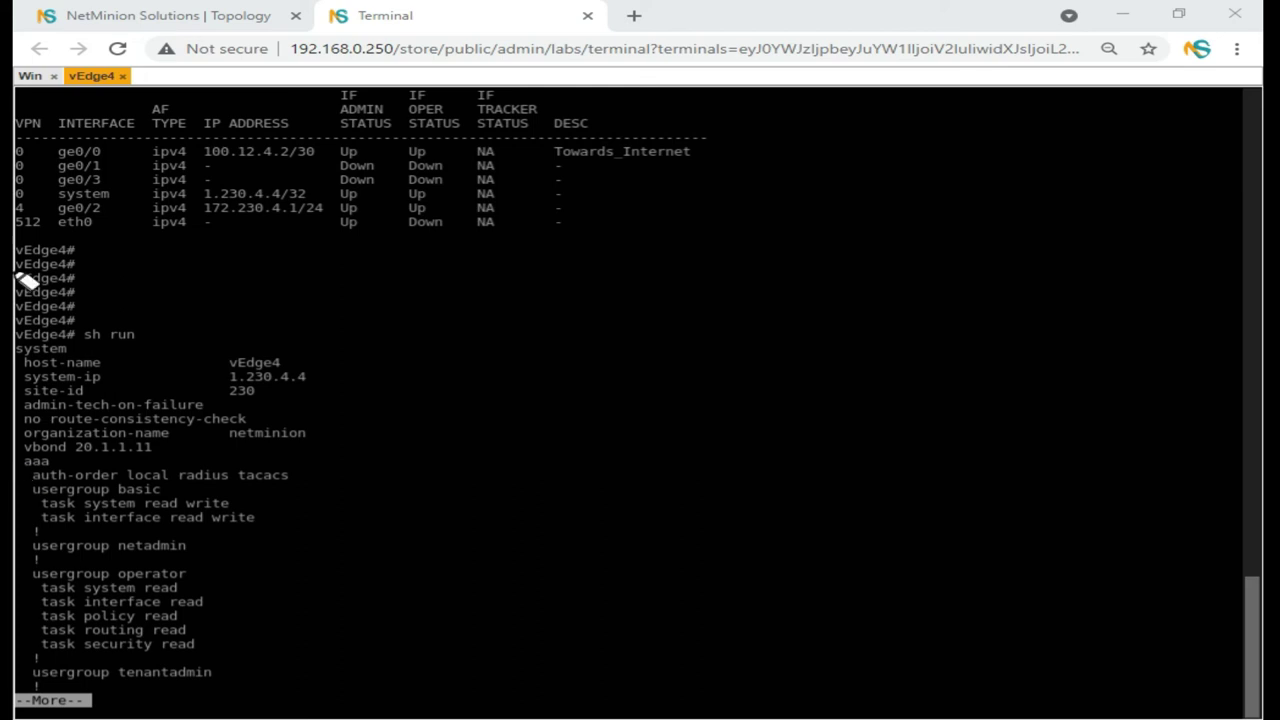
Handwrite notes on system, vpn 0, ip and route beside the config, then clear them.
{"action": "mouse_move", "coordinate": [512, 344]}
{"action": "left_mouse_down"}
{"action": "mouse_move", "coordinate": [785, 312]}
{"action": "mouse_move", "coordinate": [831, 291]}
{"action": "mouse_move", "coordinate": [897, 298]}
{"action": "left_mouse_up"}
{"action": "mouse_move", "coordinate": [530, 394]}
{"action": "left_mouse_down"}
{"action": "mouse_move", "coordinate": [720, 423]}
{"action": "mouse_move", "coordinate": [766, 409]}
{"action": "mouse_move", "coordinate": [824, 420]}
{"action": "left_mouse_up"}
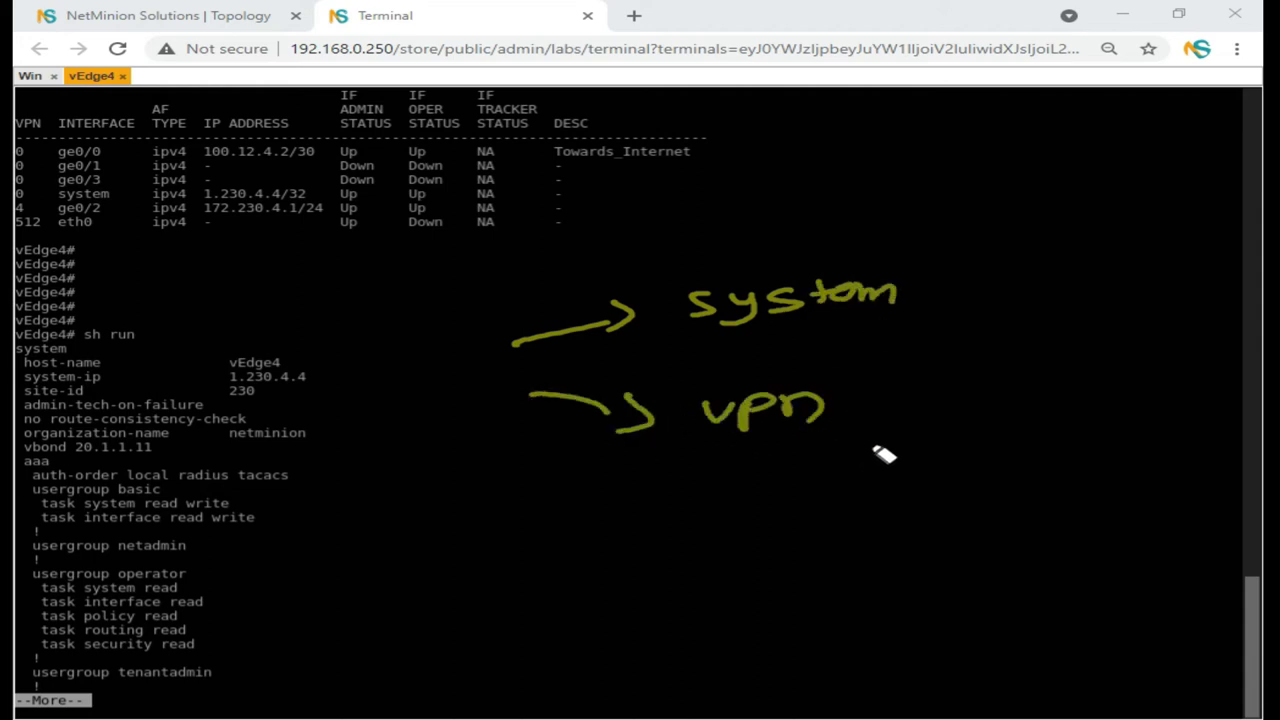
{"action": "mouse_move", "coordinate": [943, 300]}
{"action": "left_mouse_down"}
{"action": "mouse_move", "coordinate": [993, 305]}
{"action": "mouse_move", "coordinate": [943, 303]}
{"action": "left_mouse_up"}
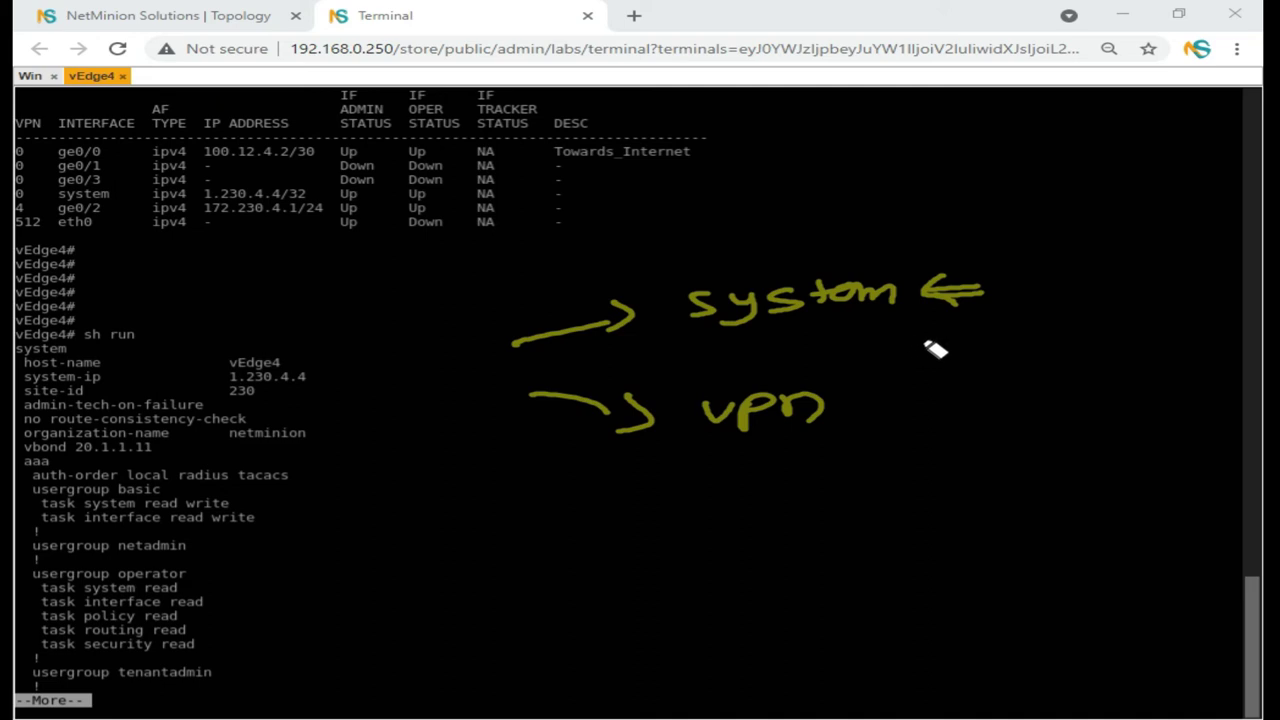
{"action": "mouse_move", "coordinate": [880, 406]}
{"action": "left_mouse_down"}
{"action": "mouse_move", "coordinate": [900, 397]}
{"action": "mouse_move", "coordinate": [906, 413]}
{"action": "left_mouse_up"}
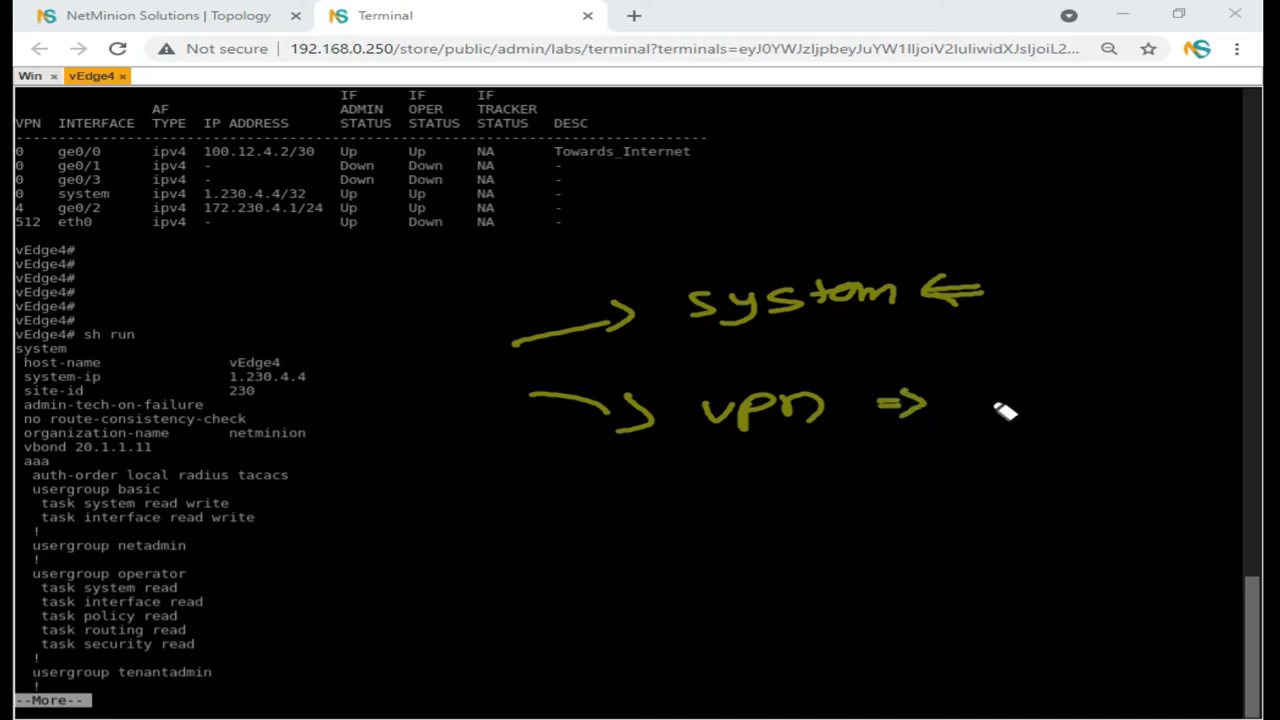
{"action": "mouse_move", "coordinate": [973, 394]}
{"action": "left_mouse_down"}
{"action": "mouse_move", "coordinate": [1006, 409]}
{"action": "mouse_move", "coordinate": [1064, 397]}
{"action": "left_mouse_up"}
{"action": "left_click", "coordinate": [1063, 395]}
{"action": "left_click_drag", "start_coordinate": [1096, 402], "coordinate": [1090, 436]}
{"action": "left_click_drag", "start_coordinate": [948, 463], "coordinate": [1050, 462]}
{"action": "mouse_move", "coordinate": [958, 492]}
{"action": "left_mouse_down"}
{"action": "mouse_move", "coordinate": [960, 513]}
{"action": "mouse_move", "coordinate": [1062, 487]}
{"action": "left_mouse_up"}
{"action": "left_click", "coordinate": [919, 544]}
{"action": "mouse_move", "coordinate": [918, 548]}
{"action": "left_mouse_down"}
{"action": "mouse_move", "coordinate": [1006, 560]}
{"action": "mouse_move", "coordinate": [1120, 535]}
{"action": "left_mouse_up"}
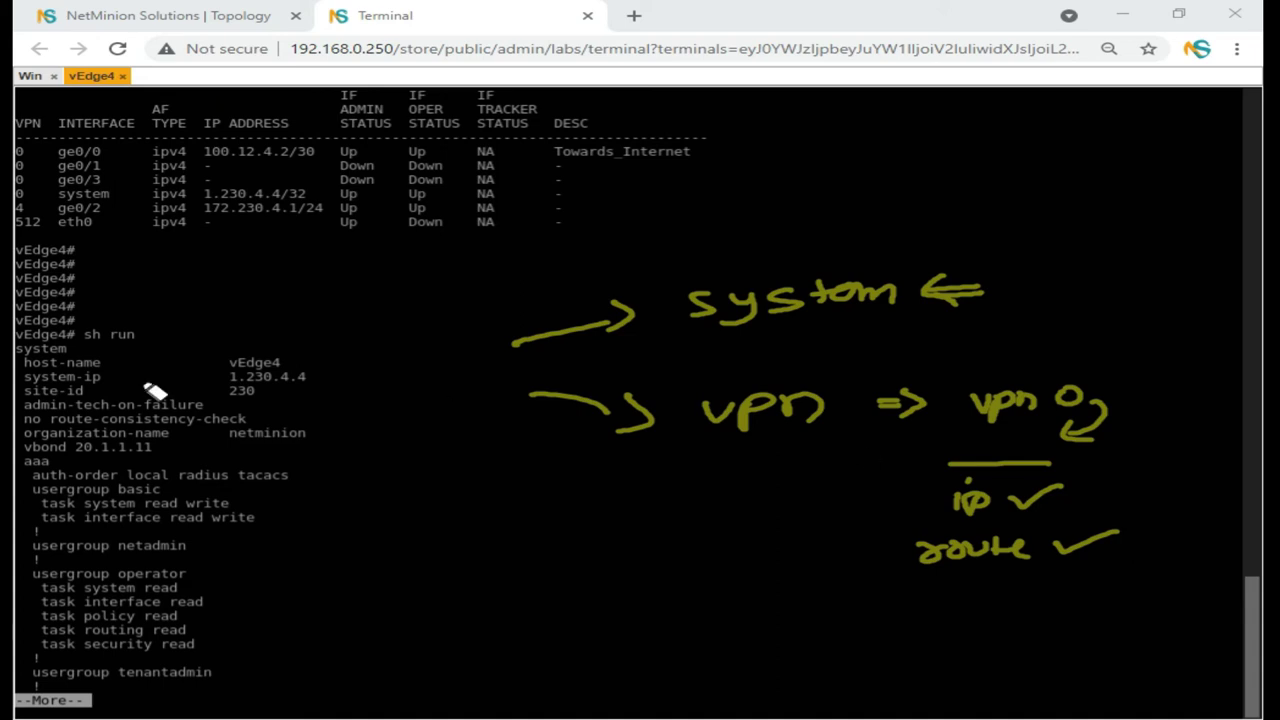
{"action": "key", "text": "ctrl+z"}
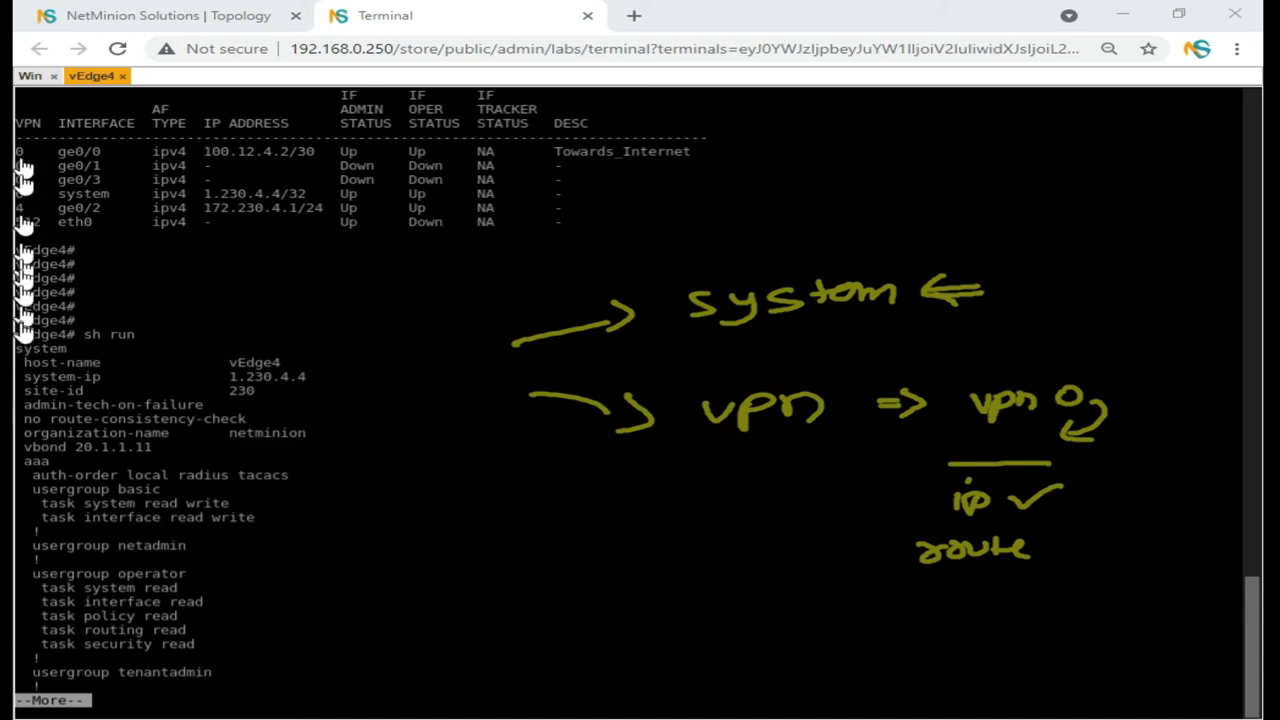
{"action": "key", "text": "Escape"}
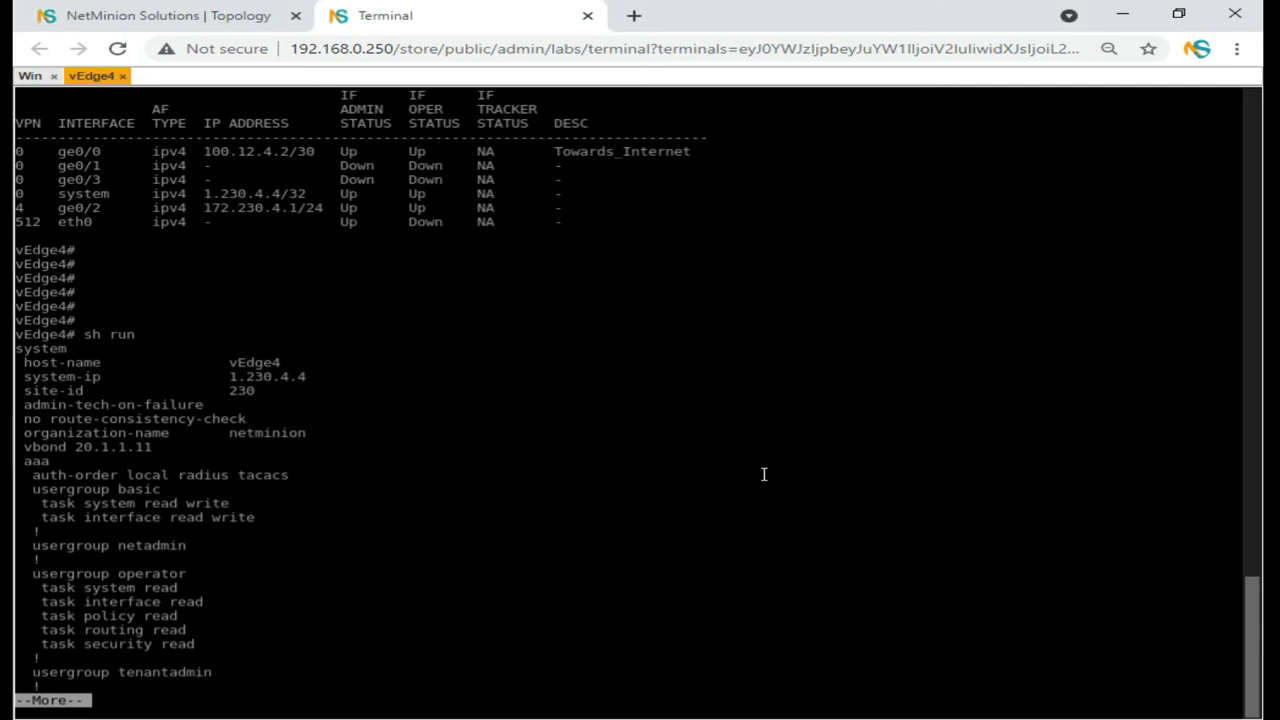
Page through the running configuration, drawing a marker line down it and clearing the ink.
{"action": "key", "text": "Return"}
{"action": "key", "text": "Return"}
{"action": "key", "text": "Return"}
{"action": "key", "text": "Return"}
{"action": "key", "text": "Return"}
{"action": "key", "text": "Return"}
{"action": "key", "text": "Return"}
{"action": "key", "text": "Return"}
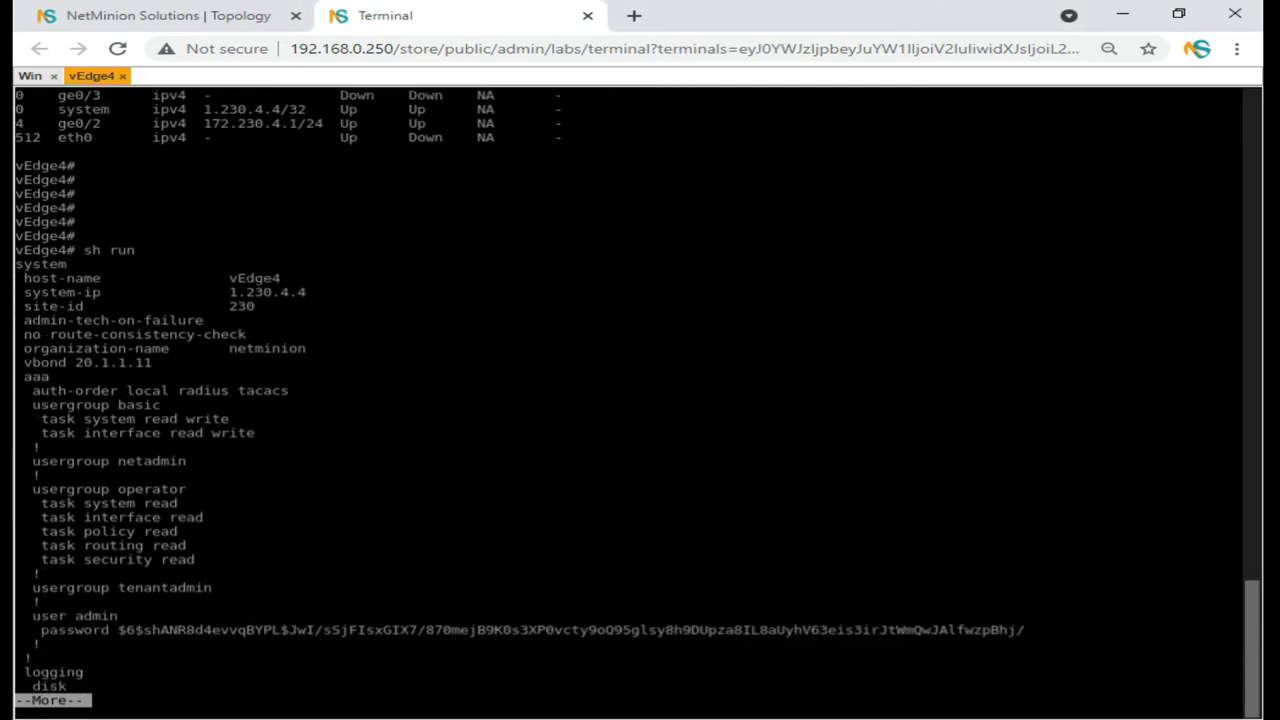
{"action": "key", "text": "Return"}
{"action": "key", "text": "Return"}
{"action": "key", "text": "Return"}
{"action": "key", "text": "Return"}
{"action": "key", "text": "Return"}
{"action": "key", "text": "Return"}
{"action": "key", "text": "Return"}
{"action": "key", "text": "Return"}
{"action": "key", "text": "Return"}
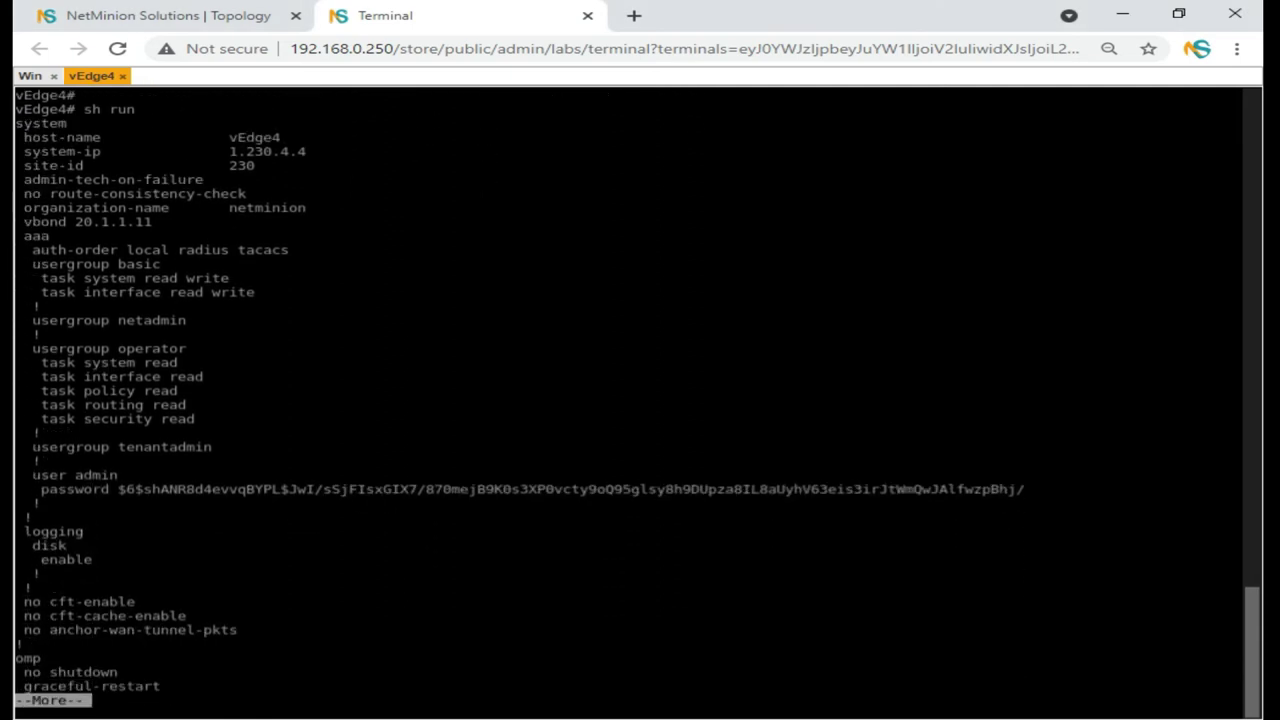
{"action": "key", "text": "Return"}
{"action": "key", "text": "Return"}
{"action": "key", "text": "Return"}
{"action": "key", "text": "Return"}
{"action": "key", "text": "Return"}
{"action": "key", "text": "Return"}
{"action": "key", "text": "Return"}
{"action": "key", "text": "Return"}
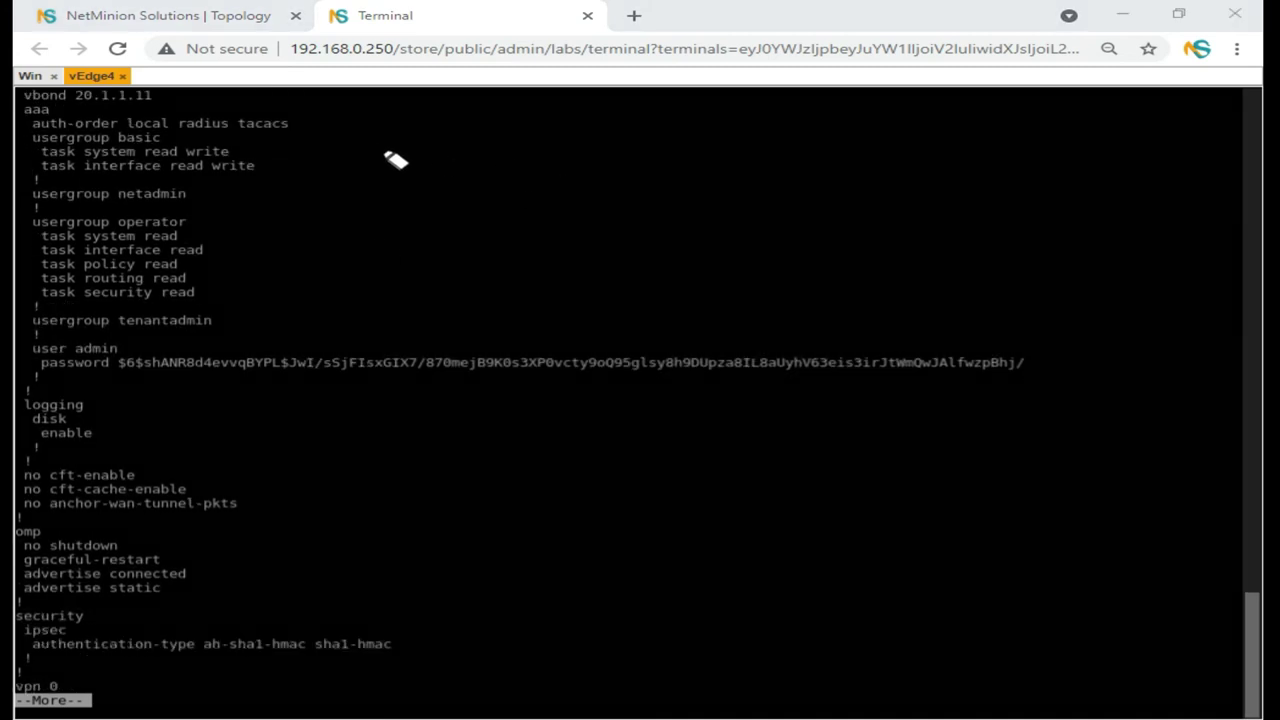
{"action": "mouse_move", "coordinate": [374, 150]}
{"action": "left_mouse_down"}
{"action": "mouse_move", "coordinate": [374, 566]}
{"action": "mouse_move", "coordinate": [383, 631]}
{"action": "mouse_move", "coordinate": [398, 641]}
{"action": "left_mouse_up"}
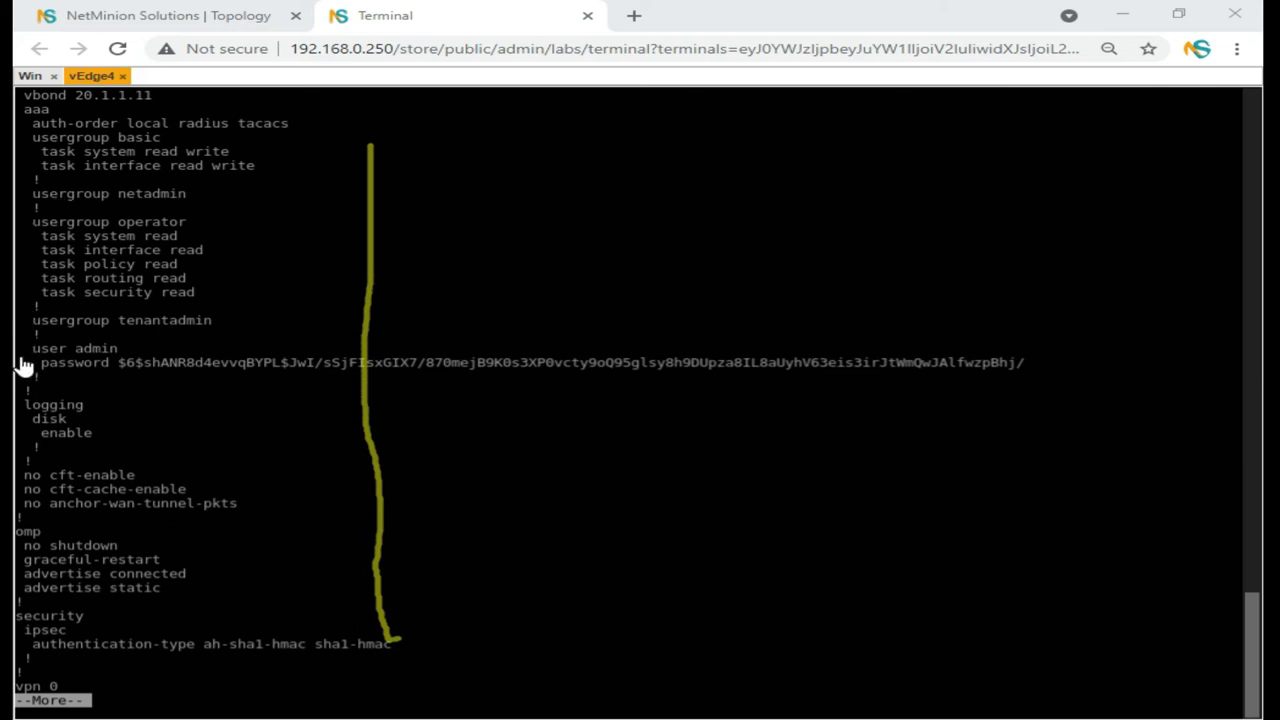
{"action": "key", "text": "Escape"}
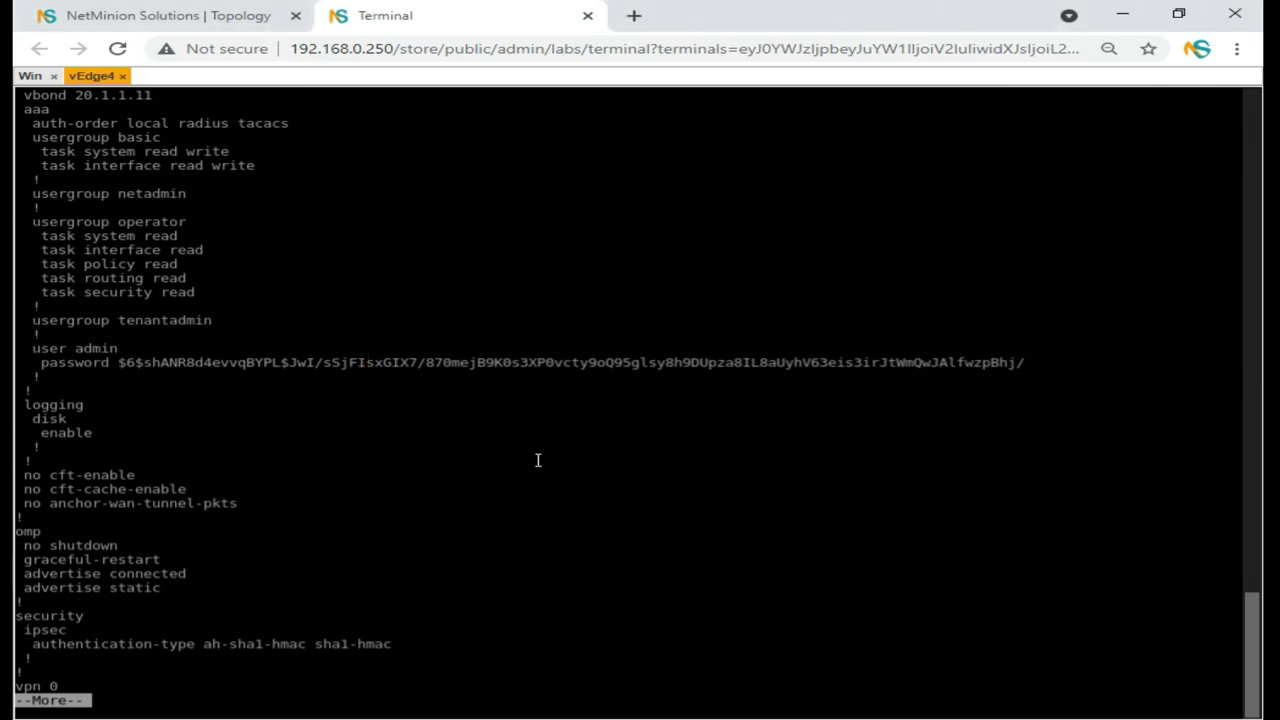
Page to the vpn 0, vpn 4 and vpn 512 sections and highlight 'ip route 0.0.0.0/0 100.12.4.1'.
{"action": "key", "text": "Return"}
{"action": "key", "text": "Return"}
{"action": "key", "text": "Return"}
{"action": "key", "text": "Return"}
{"action": "key", "text": "Return"}
{"action": "key", "text": "Return"}
{"action": "key", "text": "Return"}
{"action": "key", "text": "Return"}
{"action": "key", "text": "Return"}
{"action": "key", "text": "Return"}
{"action": "key", "text": "Return"}
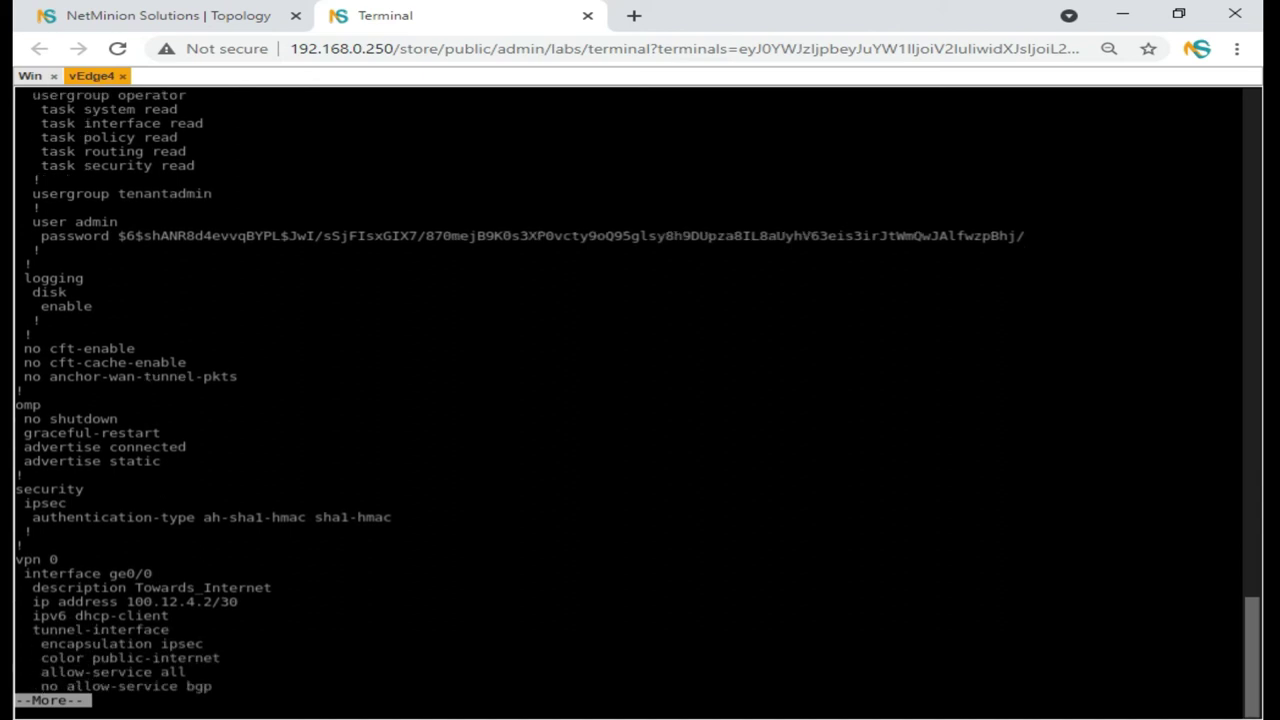
{"action": "key", "text": "Return"}
{"action": "key", "text": "Return"}
{"action": "key", "text": "Return"}
{"action": "key", "text": "Return"}
{"action": "key", "text": "Return"}
{"action": "key", "text": "Return"}
{"action": "key", "text": "Return"}
{"action": "key", "text": "Return"}
{"action": "key", "text": "Return"}
{"action": "key", "text": "Return"}
{"action": "key", "text": "Return"}
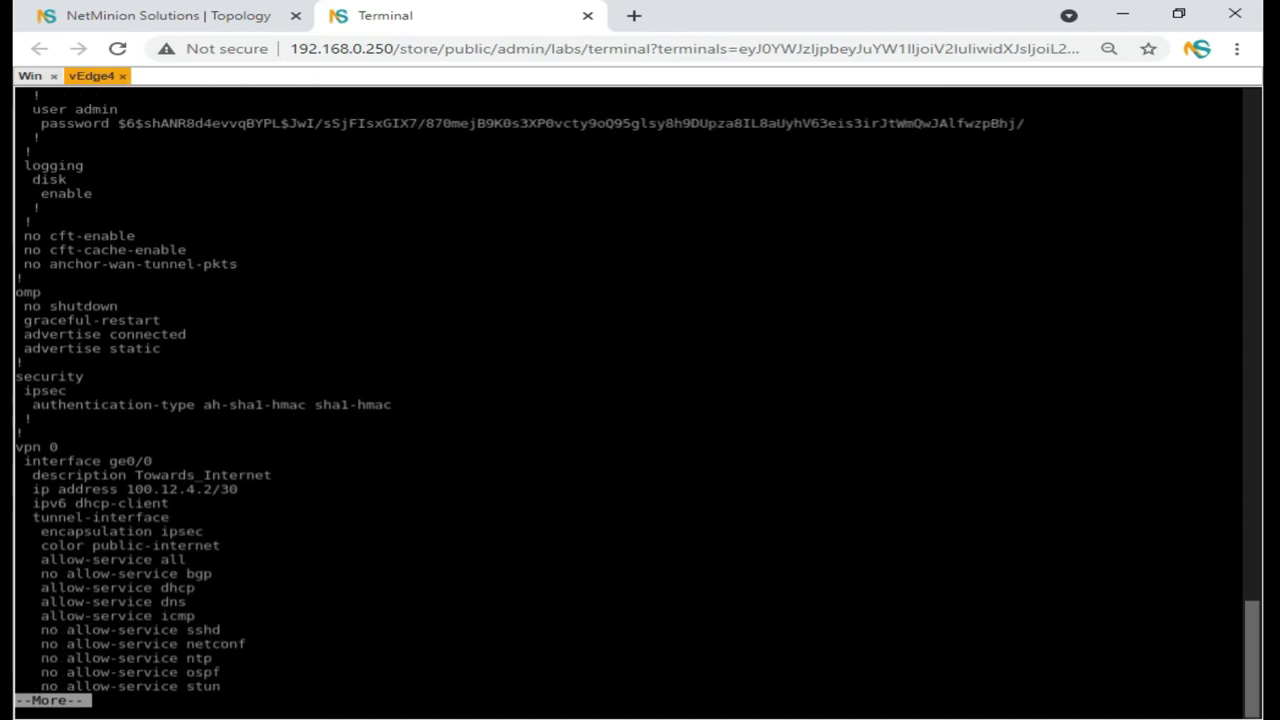
{"action": "key", "text": "Return"}
{"action": "key", "text": "Return"}
{"action": "key", "text": "Return"}
{"action": "key", "text": "Return"}
{"action": "key", "text": "Return"}
{"action": "key", "text": "Return"}
{"action": "key", "text": "Return"}
{"action": "key", "text": "Return"}
{"action": "key", "text": "Return"}
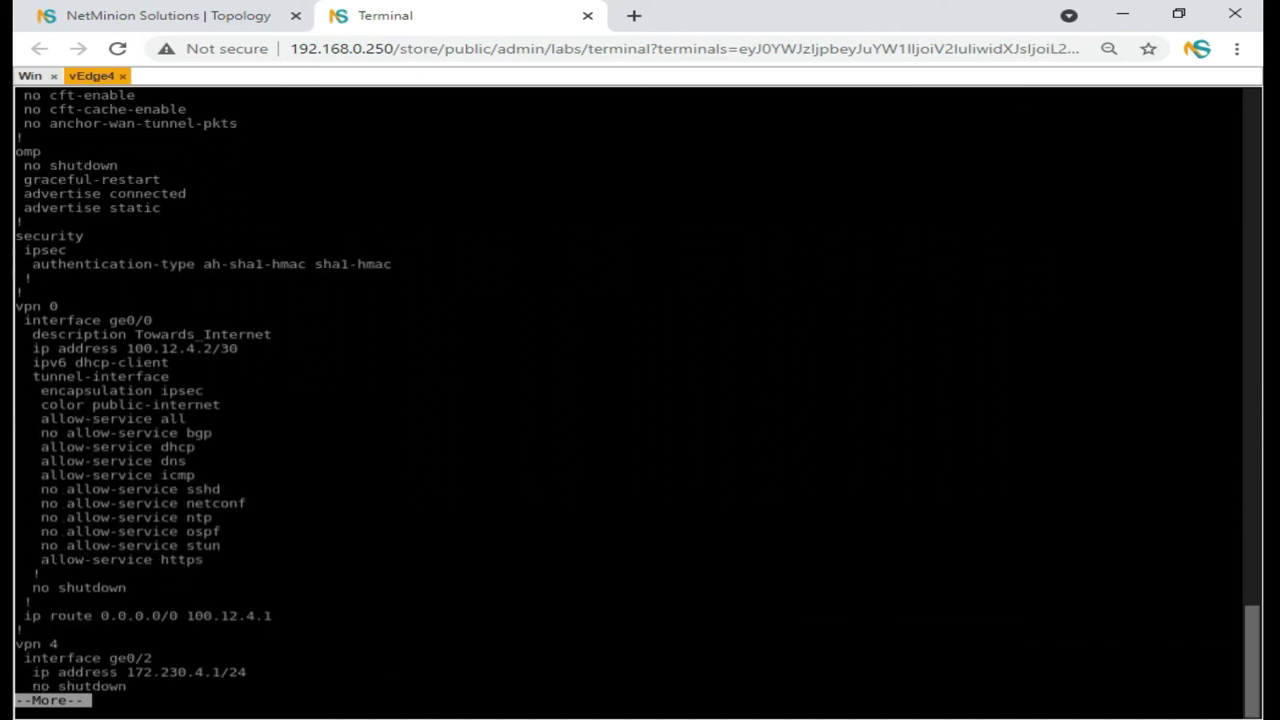
{"action": "key", "text": "Return"}
{"action": "key", "text": "Return"}
{"action": "key", "text": "Return"}
{"action": "key", "text": "Return"}
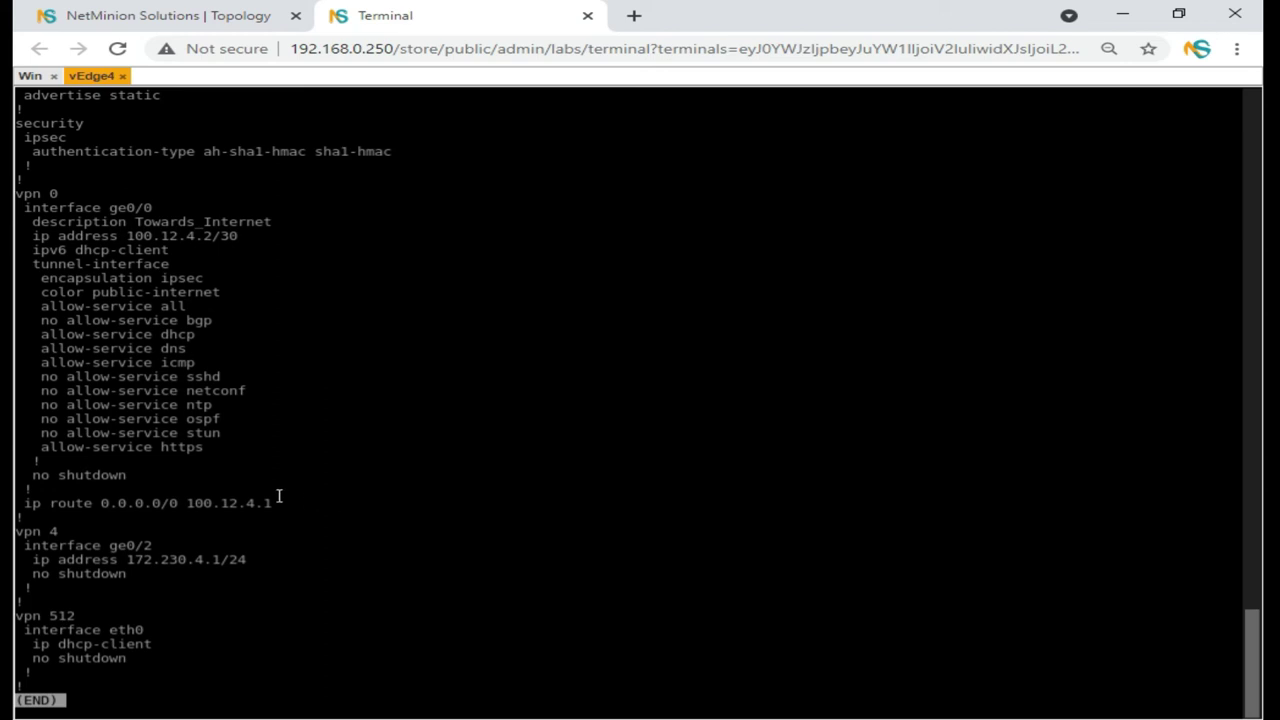
{"action": "left_click_drag", "start_coordinate": [279, 502], "coordinate": [16, 502]}
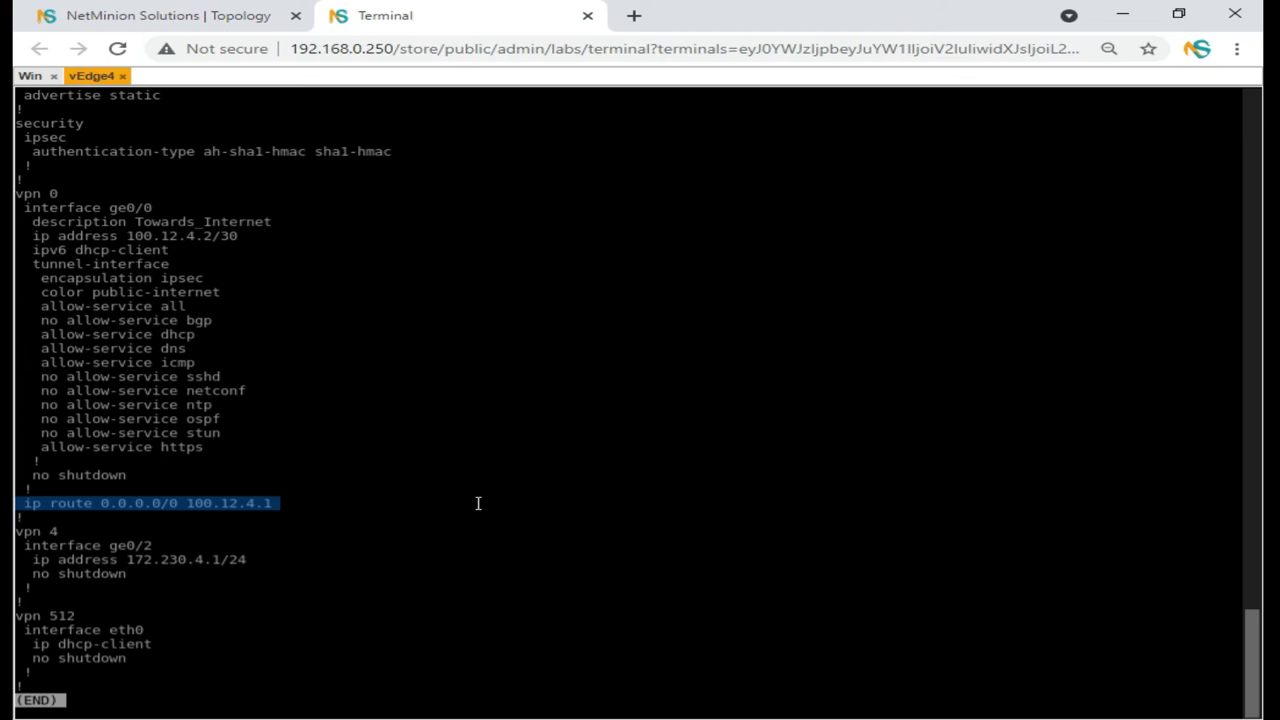
Quit the listing back to the vEdge4# prompt and highlight the prompt.
{"action": "key", "text": "q"}
{"action": "key", "text": "Return"}
{"action": "key", "text": "Return"}
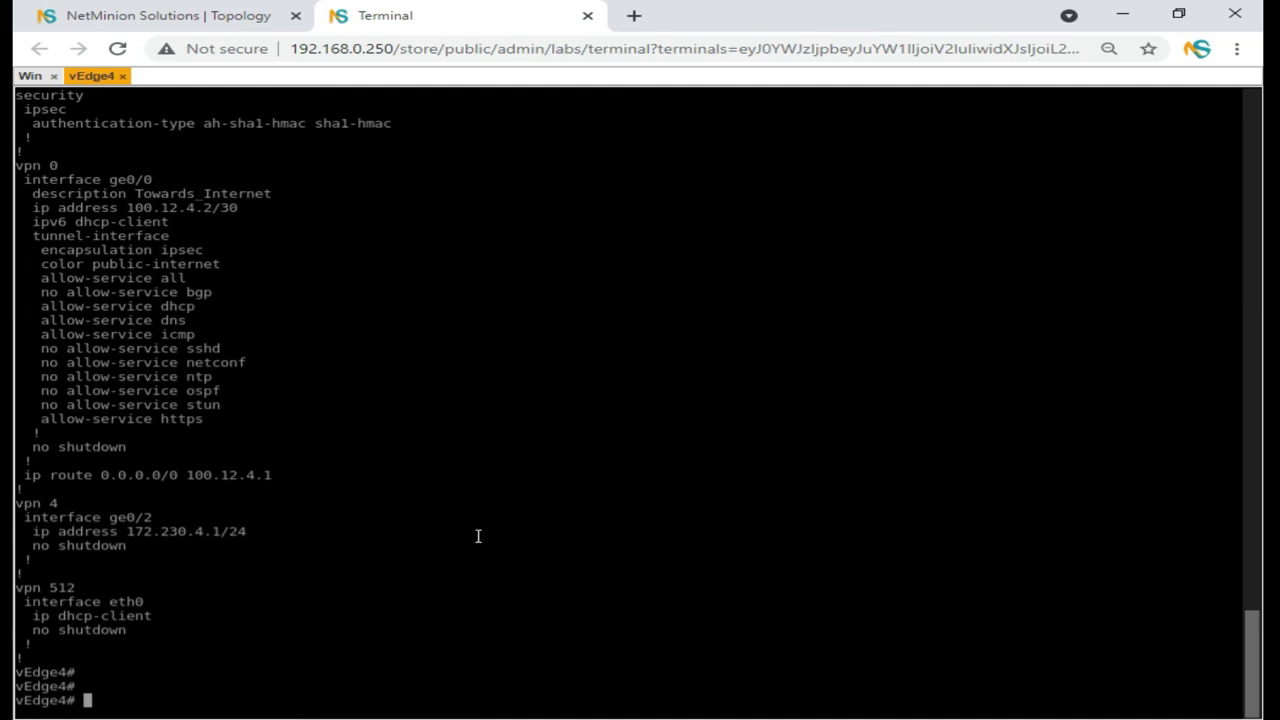
{"action": "left_click_drag", "start_coordinate": [99, 672], "coordinate": [20, 672]}
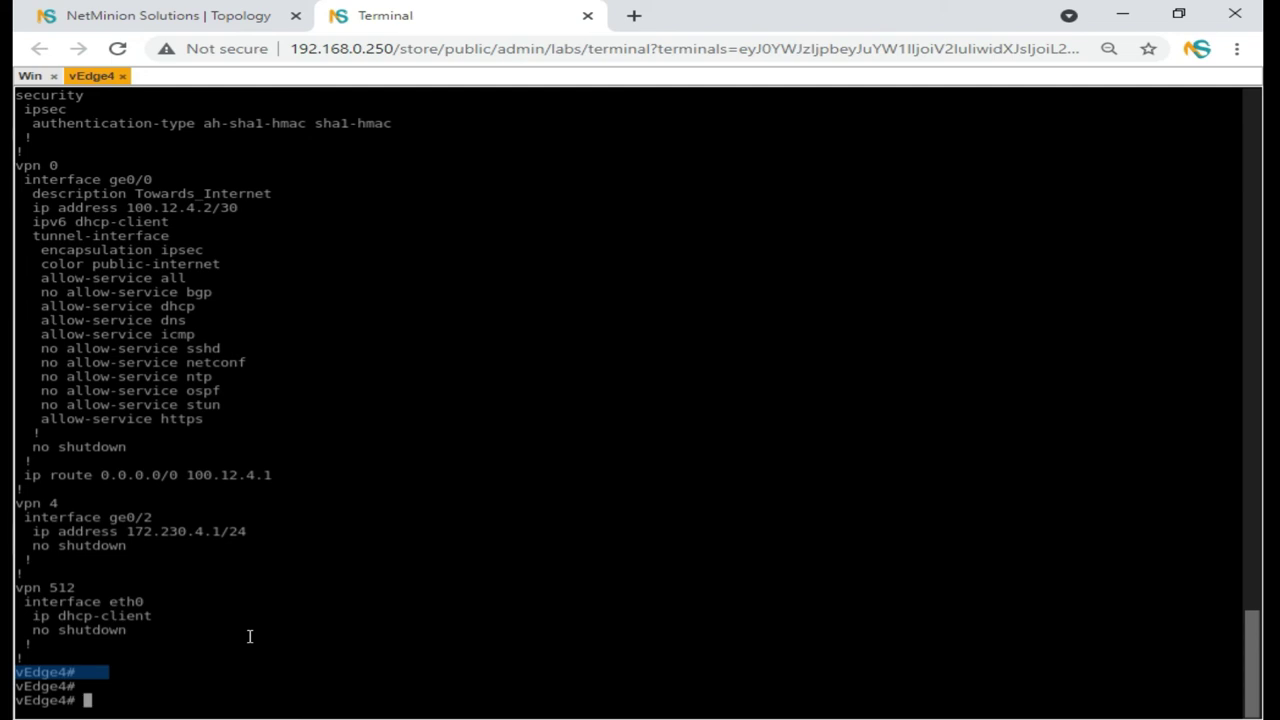
{"action": "left_click_drag", "start_coordinate": [17, 674], "coordinate": [108, 675]}
{"action": "left_click", "coordinate": [108, 675]}
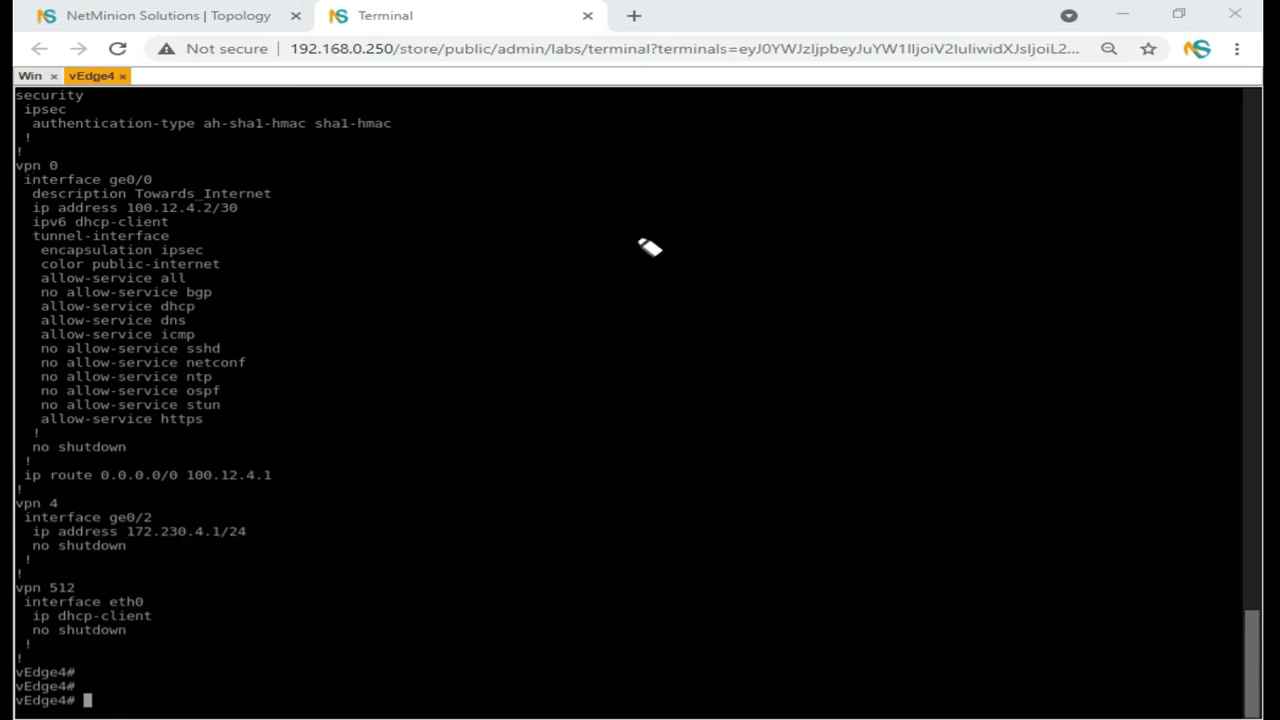
Handwrite 'vmanage → template → VEdge 4' over the config.
{"action": "left_click_drag", "start_coordinate": [490, 228], "coordinate": [688, 210]}
{"action": "mouse_move", "coordinate": [537, 255]}
{"action": "left_mouse_down"}
{"action": "mouse_move", "coordinate": [603, 289]}
{"action": "mouse_move", "coordinate": [880, 255]}
{"action": "left_mouse_up"}
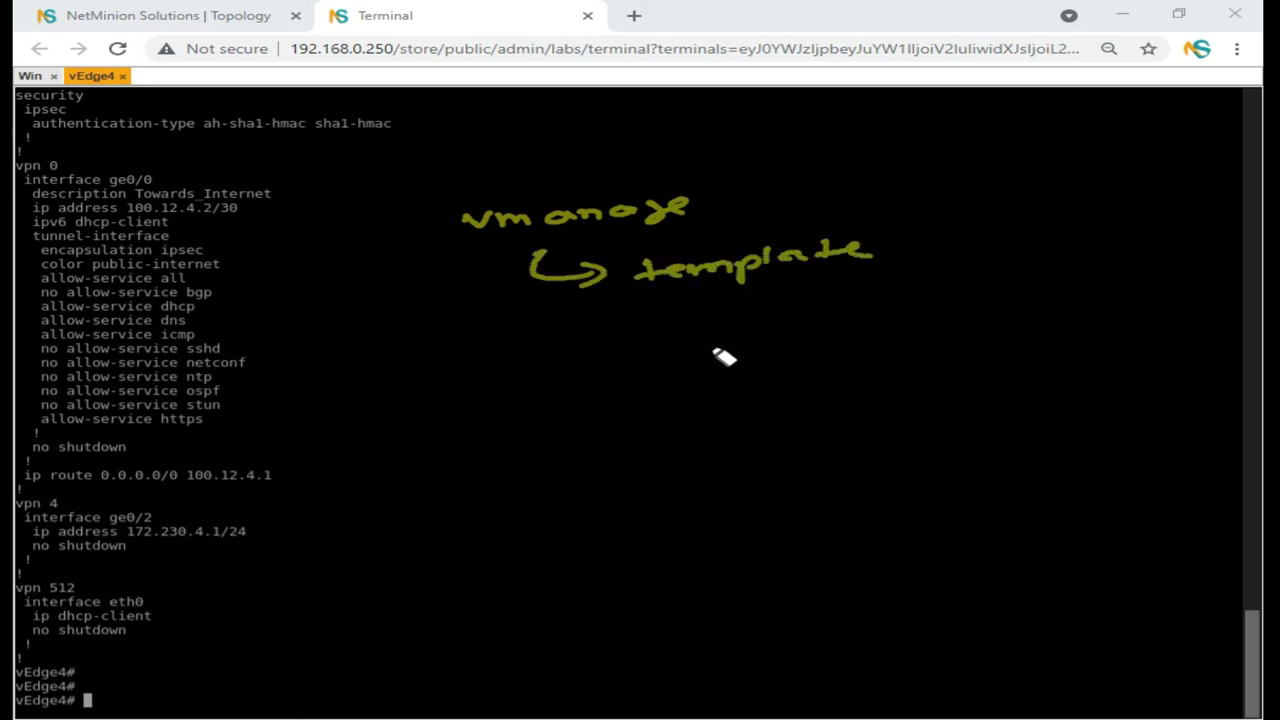
{"action": "mouse_move", "coordinate": [900, 252]}
{"action": "left_mouse_down"}
{"action": "mouse_move", "coordinate": [942, 256]}
{"action": "mouse_move", "coordinate": [862, 336]}
{"action": "mouse_move", "coordinate": [905, 325]}
{"action": "left_mouse_up"}
{"action": "left_click", "coordinate": [776, 352]}
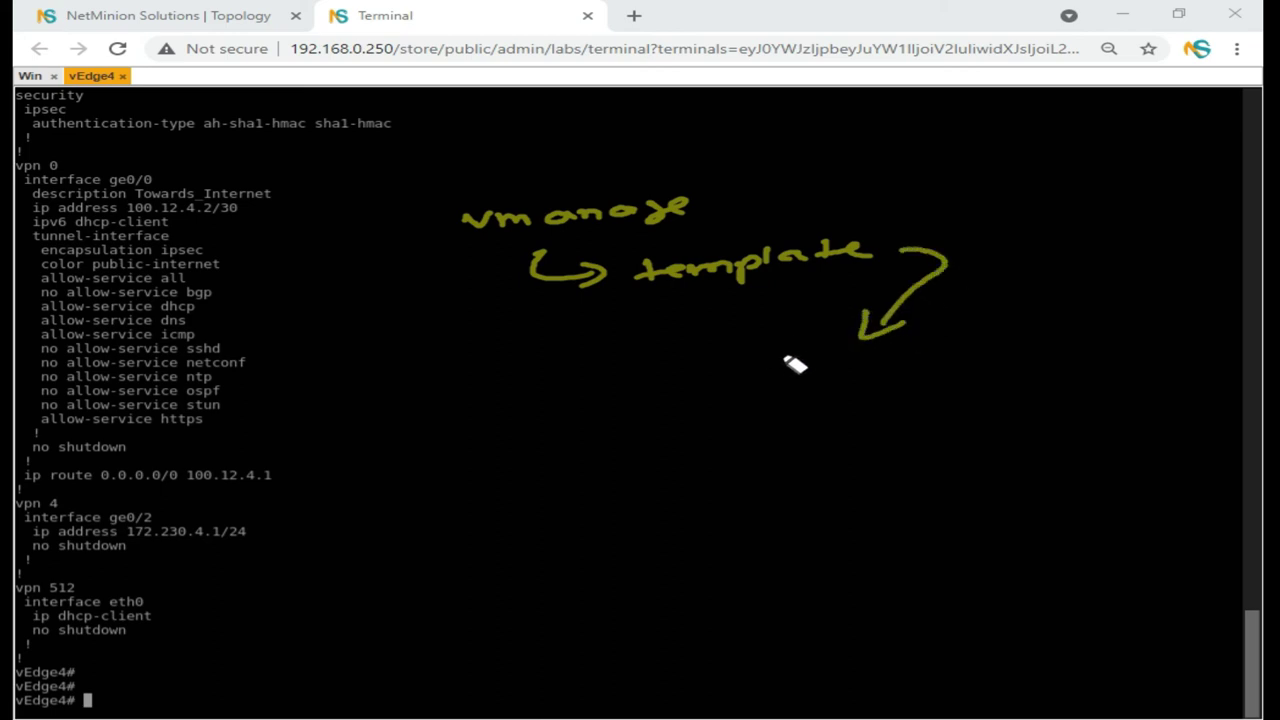
{"action": "mouse_move", "coordinate": [776, 350]}
{"action": "left_mouse_down"}
{"action": "mouse_move", "coordinate": [808, 350]}
{"action": "mouse_move", "coordinate": [880, 388]}
{"action": "mouse_move", "coordinate": [926, 372]}
{"action": "mouse_move", "coordinate": [970, 380]}
{"action": "left_mouse_up"}
{"action": "left_click_drag", "start_coordinate": [740, 404], "coordinate": [1085, 404]}
Add 'Hostname ✓', 'Successful' and 'managed by vmanage' notes, and box the ip route line.
{"action": "mouse_move", "coordinate": [792, 432]}
{"action": "left_mouse_down"}
{"action": "mouse_move", "coordinate": [840, 446]}
{"action": "mouse_move", "coordinate": [1025, 446]}
{"action": "left_mouse_up"}
{"action": "left_click_drag", "start_coordinate": [1052, 434], "coordinate": [1114, 432]}
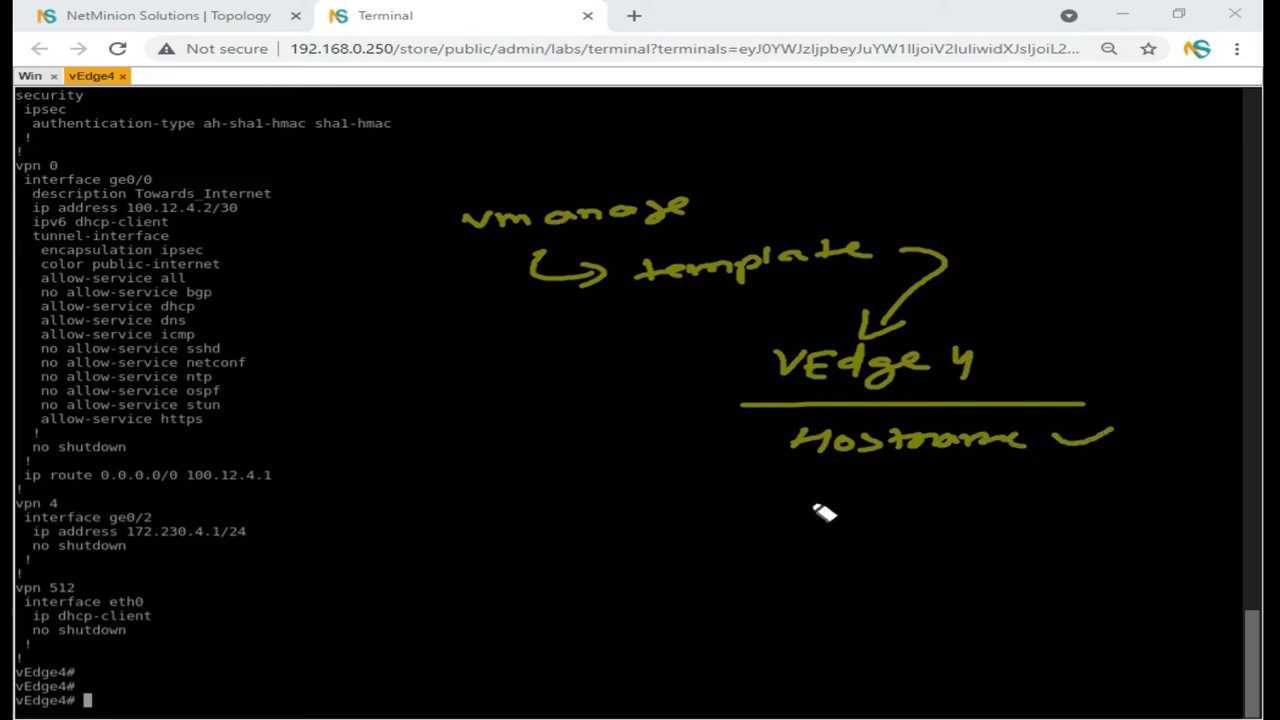
{"action": "mouse_move", "coordinate": [758, 438]}
{"action": "left_mouse_down"}
{"action": "mouse_move", "coordinate": [646, 460]}
{"action": "mouse_move", "coordinate": [590, 455]}
{"action": "left_mouse_up"}
{"action": "left_click_drag", "start_coordinate": [612, 442], "coordinate": [614, 467]}
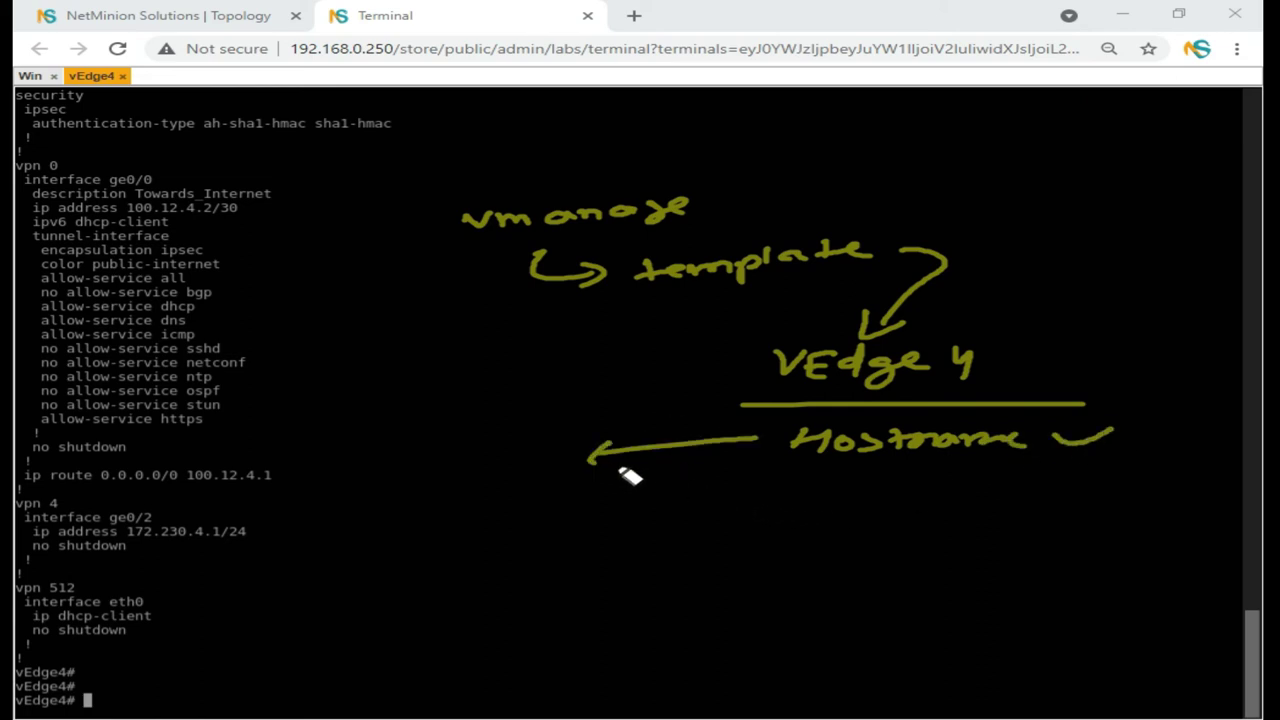
{"action": "mouse_move", "coordinate": [400, 449]}
{"action": "left_mouse_down"}
{"action": "mouse_move", "coordinate": [491, 457]}
{"action": "mouse_move", "coordinate": [566, 434]}
{"action": "mouse_move", "coordinate": [600, 443]}
{"action": "mouse_move", "coordinate": [670, 388]}
{"action": "left_mouse_up"}
{"action": "mouse_move", "coordinate": [462, 522]}
{"action": "left_mouse_down"}
{"action": "mouse_move", "coordinate": [531, 543]}
{"action": "mouse_move", "coordinate": [740, 517]}
{"action": "mouse_move", "coordinate": [825, 535]}
{"action": "mouse_move", "coordinate": [974, 534]}
{"action": "mouse_move", "coordinate": [1151, 517]}
{"action": "mouse_move", "coordinate": [1200, 480]}
{"action": "left_mouse_up"}
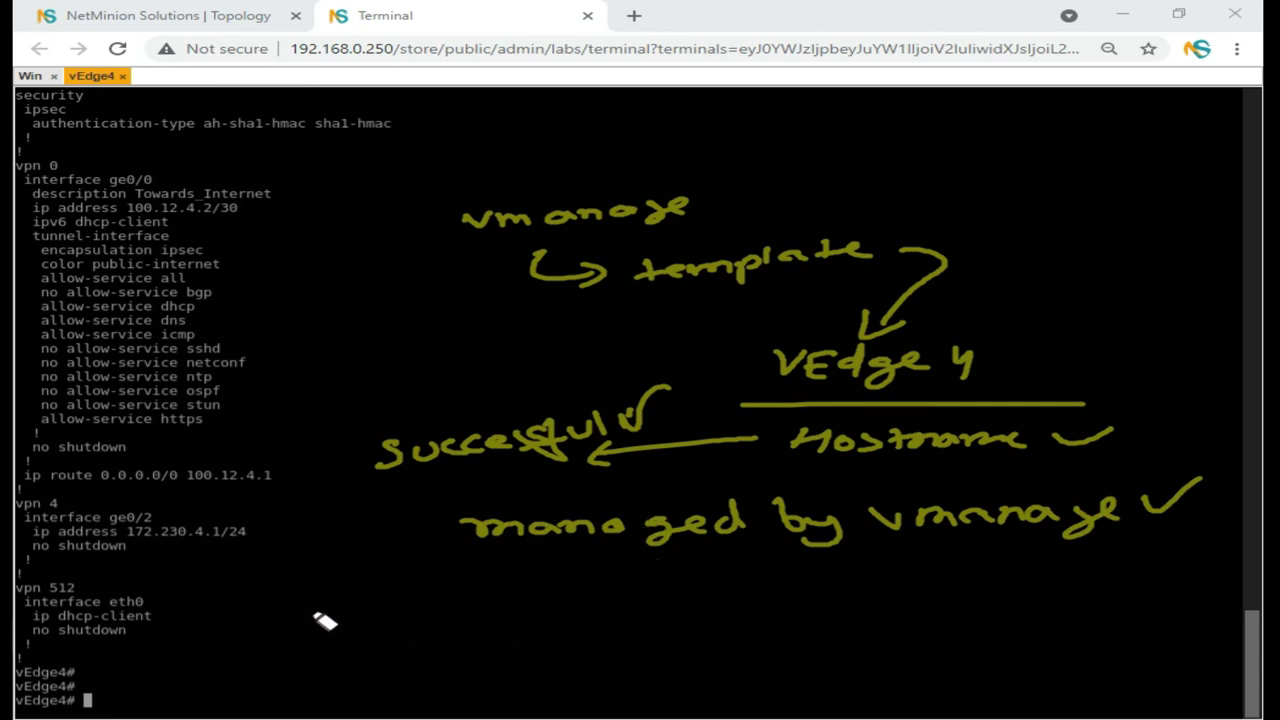
{"action": "mouse_move", "coordinate": [278, 458]}
{"action": "left_mouse_down"}
{"action": "mouse_move", "coordinate": [286, 492]}
{"action": "mouse_move", "coordinate": [45, 497]}
{"action": "mouse_move", "coordinate": [28, 480]}
{"action": "mouse_move", "coordinate": [274, 463]}
{"action": "mouse_move", "coordinate": [340, 424]}
{"action": "mouse_move", "coordinate": [288, 444]}
{"action": "left_mouse_up"}
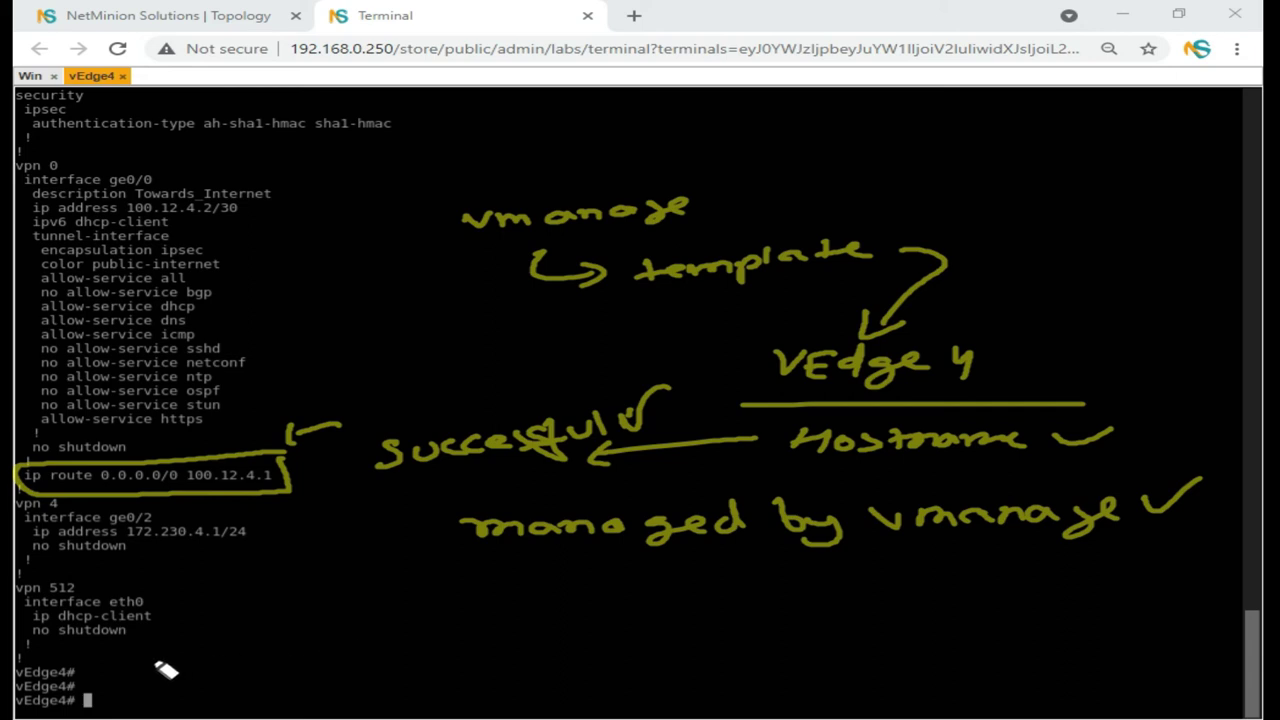
Sketch vEdge4 linking through the cloud to vBond, vSmart and vManage.
{"action": "mouse_move", "coordinate": [378, 624]}
{"action": "left_mouse_down"}
{"action": "mouse_move", "coordinate": [380, 657]}
{"action": "mouse_move", "coordinate": [517, 646]}
{"action": "mouse_move", "coordinate": [589, 671]}
{"action": "mouse_move", "coordinate": [643, 627]}
{"action": "mouse_move", "coordinate": [515, 628]}
{"action": "left_mouse_up"}
{"action": "mouse_move", "coordinate": [420, 616]}
{"action": "left_mouse_down"}
{"action": "mouse_move", "coordinate": [512, 622]}
{"action": "mouse_move", "coordinate": [503, 629]}
{"action": "left_mouse_up"}
{"action": "mouse_move", "coordinate": [665, 627]}
{"action": "left_mouse_down"}
{"action": "mouse_move", "coordinate": [756, 596]}
{"action": "mouse_move", "coordinate": [758, 636]}
{"action": "left_mouse_up"}
{"action": "left_click_drag", "start_coordinate": [660, 650], "coordinate": [745, 673]}
{"action": "mouse_move", "coordinate": [783, 582]}
{"action": "left_mouse_down"}
{"action": "mouse_move", "coordinate": [860, 600]}
{"action": "mouse_move", "coordinate": [998, 600]}
{"action": "left_mouse_up"}
{"action": "mouse_move", "coordinate": [876, 636]}
{"action": "left_mouse_down"}
{"action": "mouse_move", "coordinate": [883, 649]}
{"action": "mouse_move", "coordinate": [987, 646]}
{"action": "left_mouse_up"}
{"action": "left_click_drag", "start_coordinate": [884, 686], "coordinate": [1062, 682]}
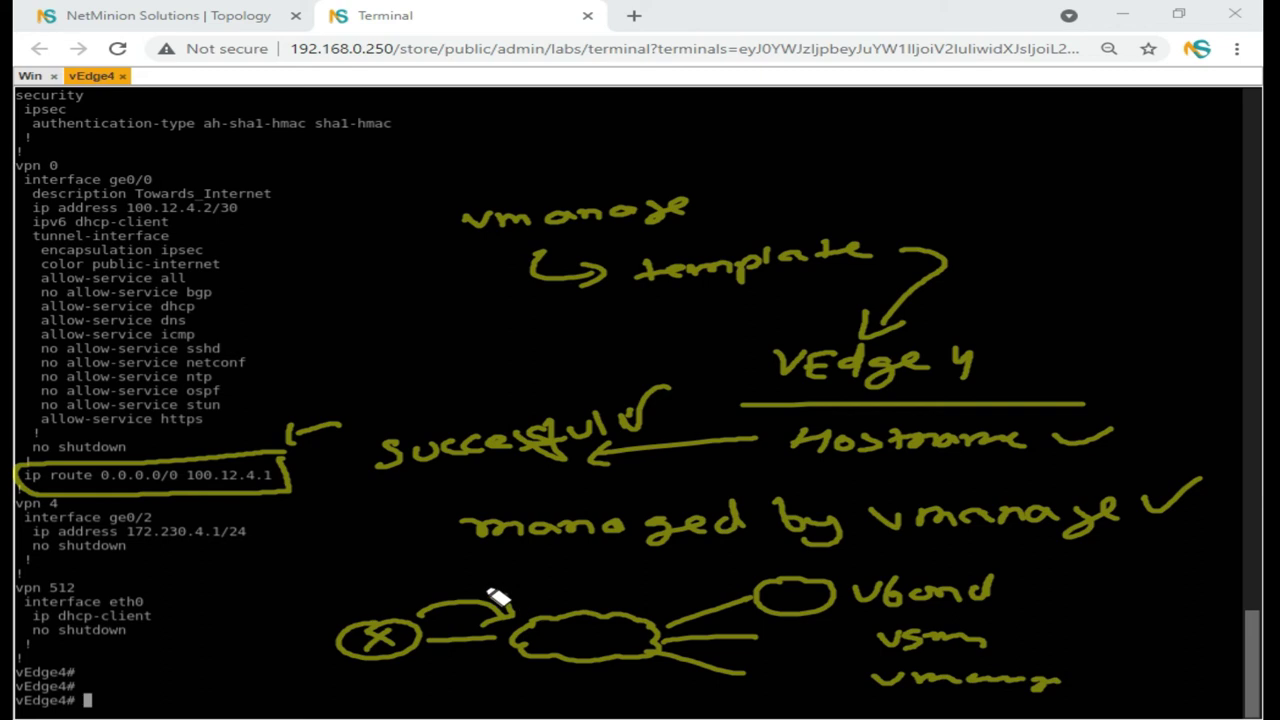
Cross out the ip route line, box the allow-service lines and write 'Rollback' below vpn 512.
{"action": "left_click_drag", "start_coordinate": [286, 532], "coordinate": [334, 491]}
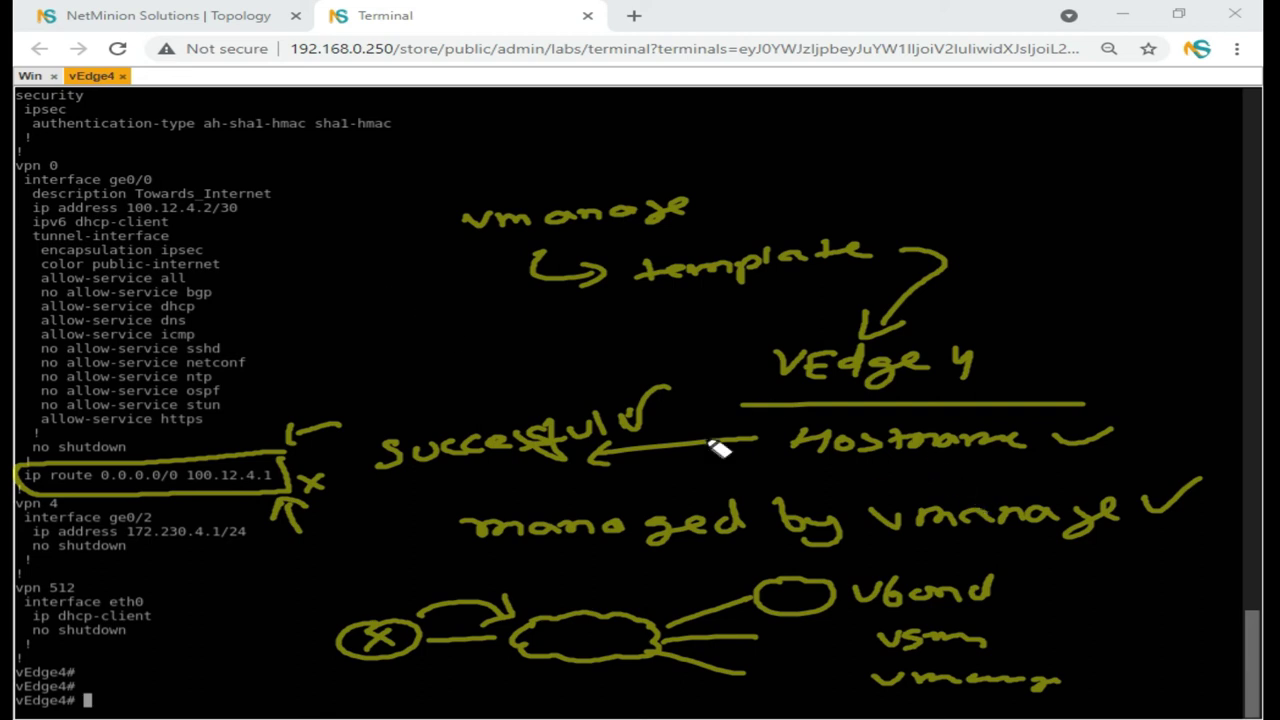
{"action": "mouse_move", "coordinate": [106, 666]}
{"action": "left_mouse_down"}
{"action": "mouse_move", "coordinate": [120, 679]}
{"action": "mouse_move", "coordinate": [139, 655]}
{"action": "left_mouse_up"}
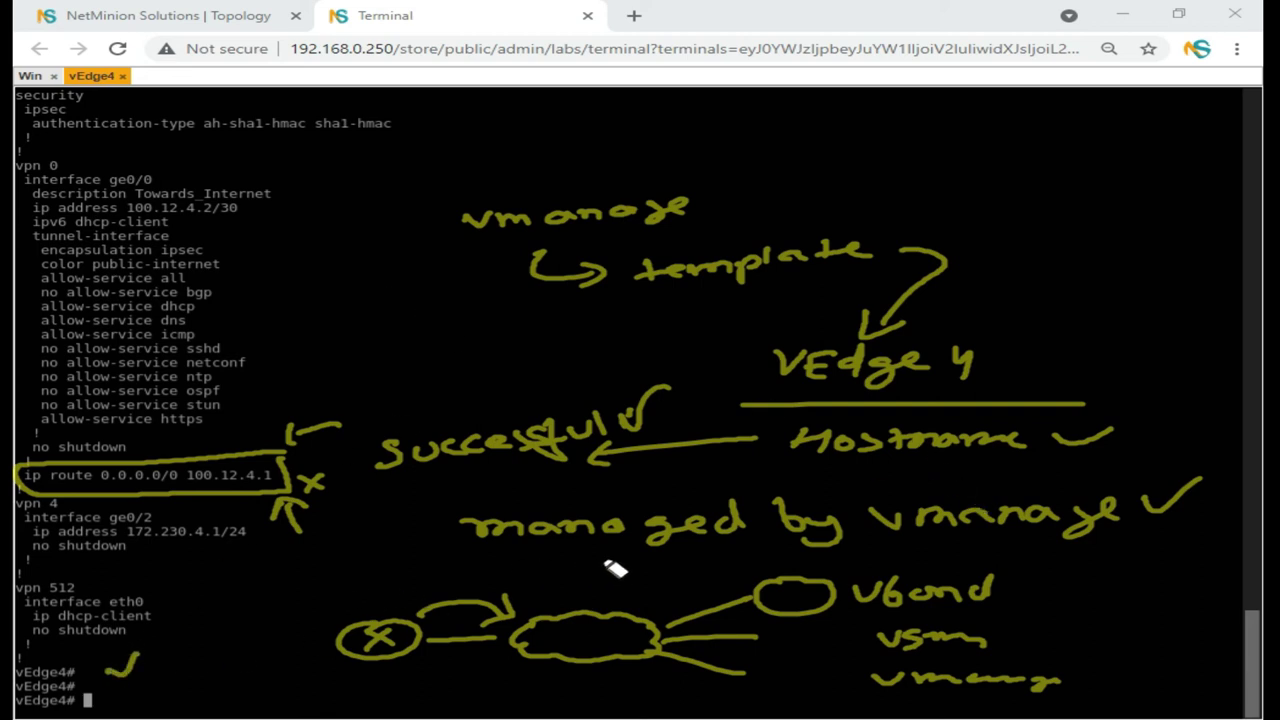
{"action": "mouse_move", "coordinate": [287, 274]}
{"action": "left_mouse_down"}
{"action": "mouse_move", "coordinate": [409, 271]}
{"action": "mouse_move", "coordinate": [237, 337]}
{"action": "mouse_move", "coordinate": [306, 286]}
{"action": "mouse_move", "coordinate": [322, 290]}
{"action": "mouse_move", "coordinate": [287, 300]}
{"action": "left_mouse_up"}
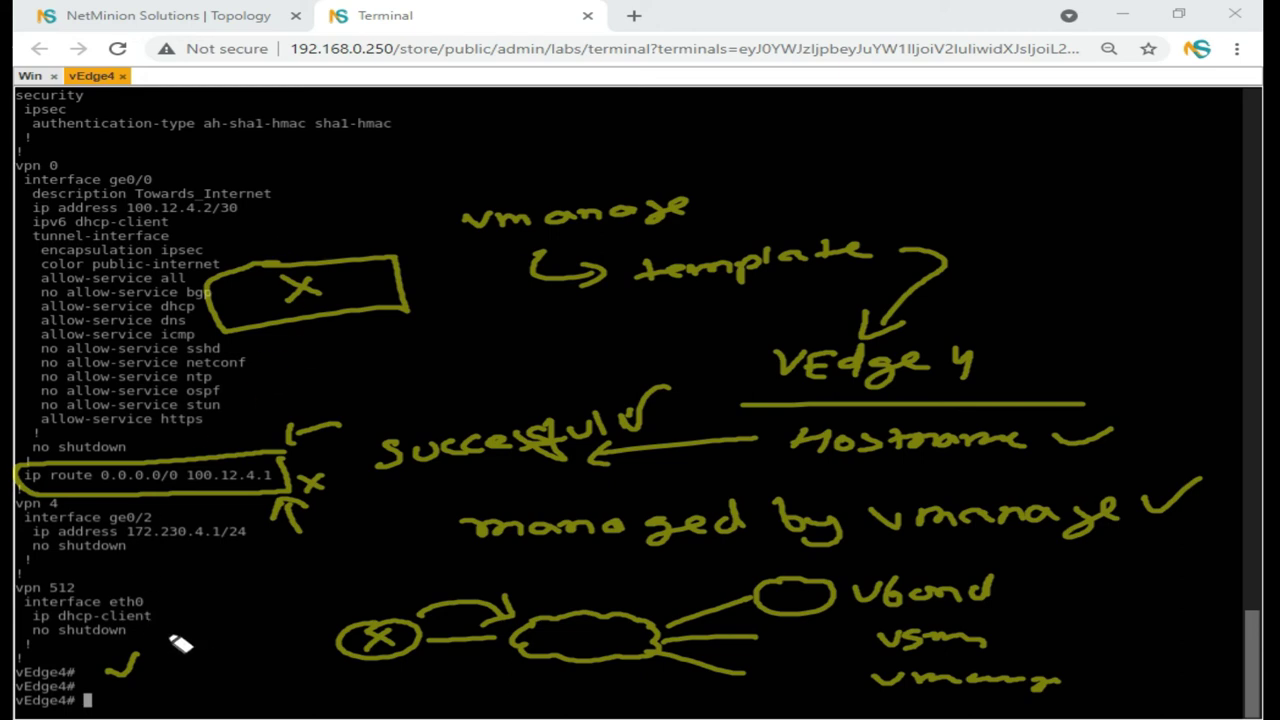
{"action": "mouse_move", "coordinate": [190, 620]}
{"action": "left_mouse_down"}
{"action": "mouse_move", "coordinate": [231, 626]}
{"action": "mouse_move", "coordinate": [263, 606]}
{"action": "mouse_move", "coordinate": [423, 571]}
{"action": "mouse_move", "coordinate": [206, 571]}
{"action": "mouse_move", "coordinate": [423, 614]}
{"action": "mouse_move", "coordinate": [371, 543]}
{"action": "left_mouse_up"}
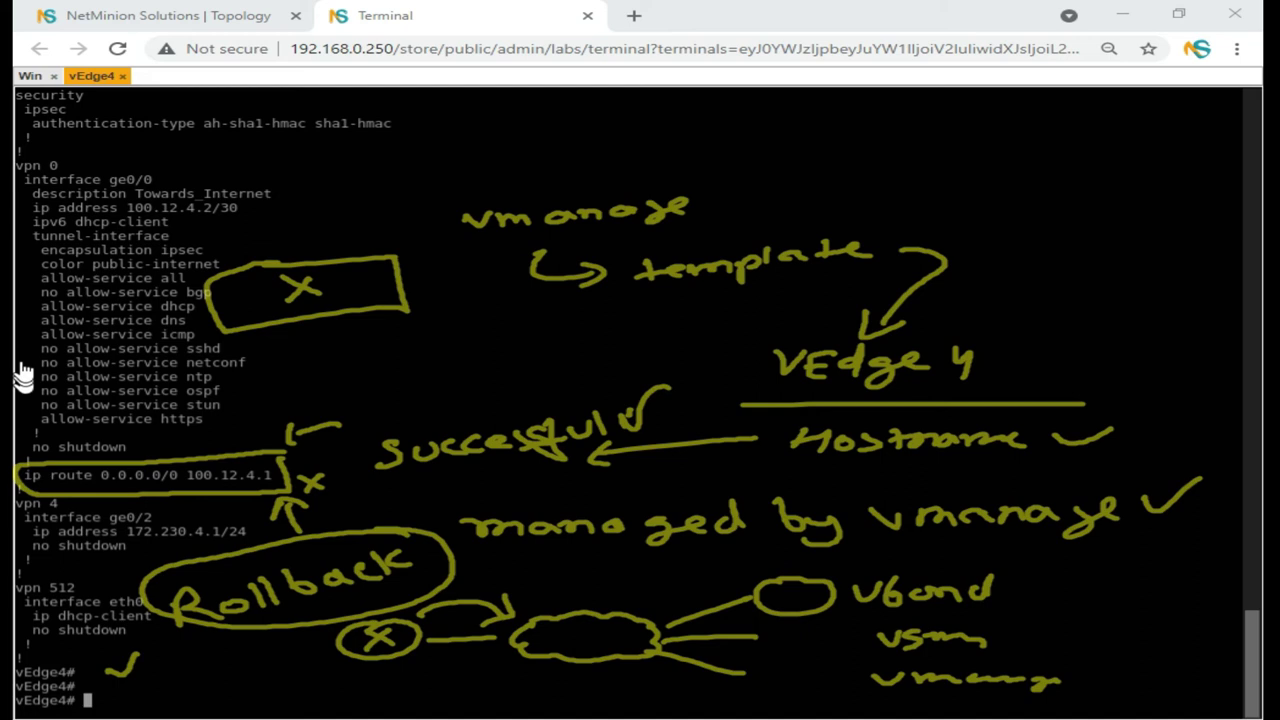
Run 'show control connections' on vEdge4 to confirm vSmart, vBond and vManage are up, then return to vManage.
{"action": "left_click", "coordinate": [30, 77]}
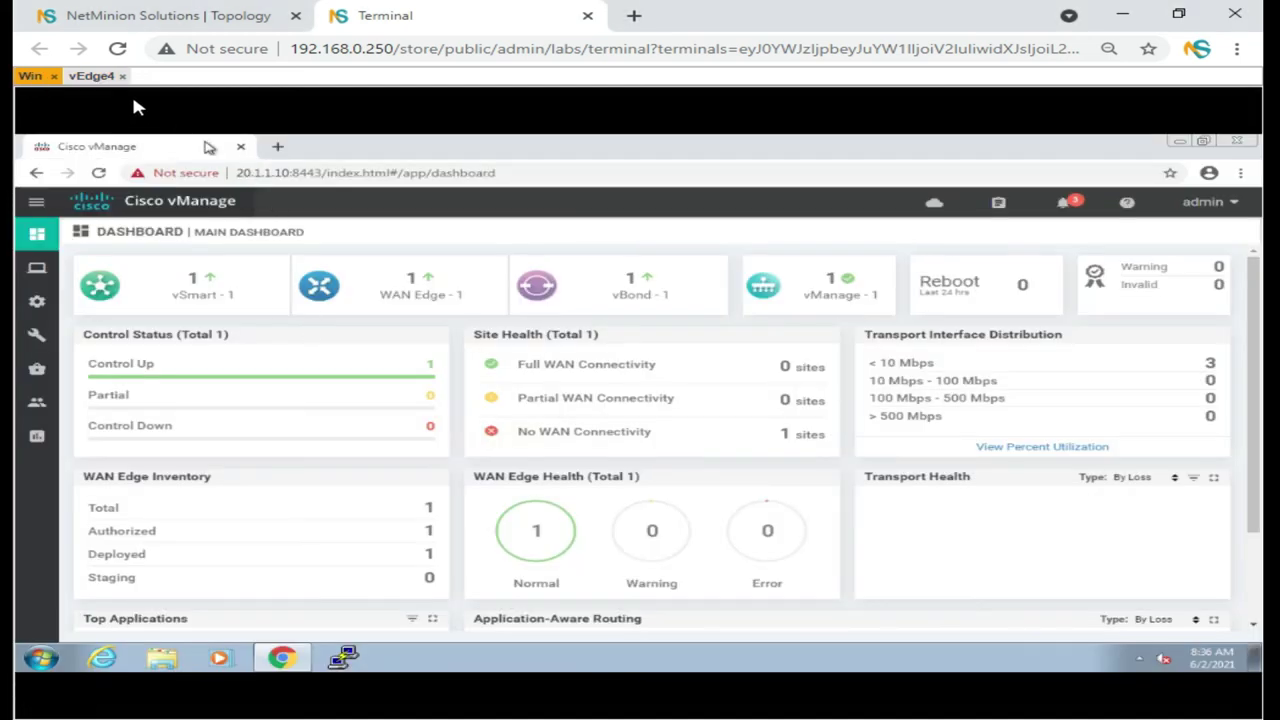
{"action": "left_click", "coordinate": [91, 76]}
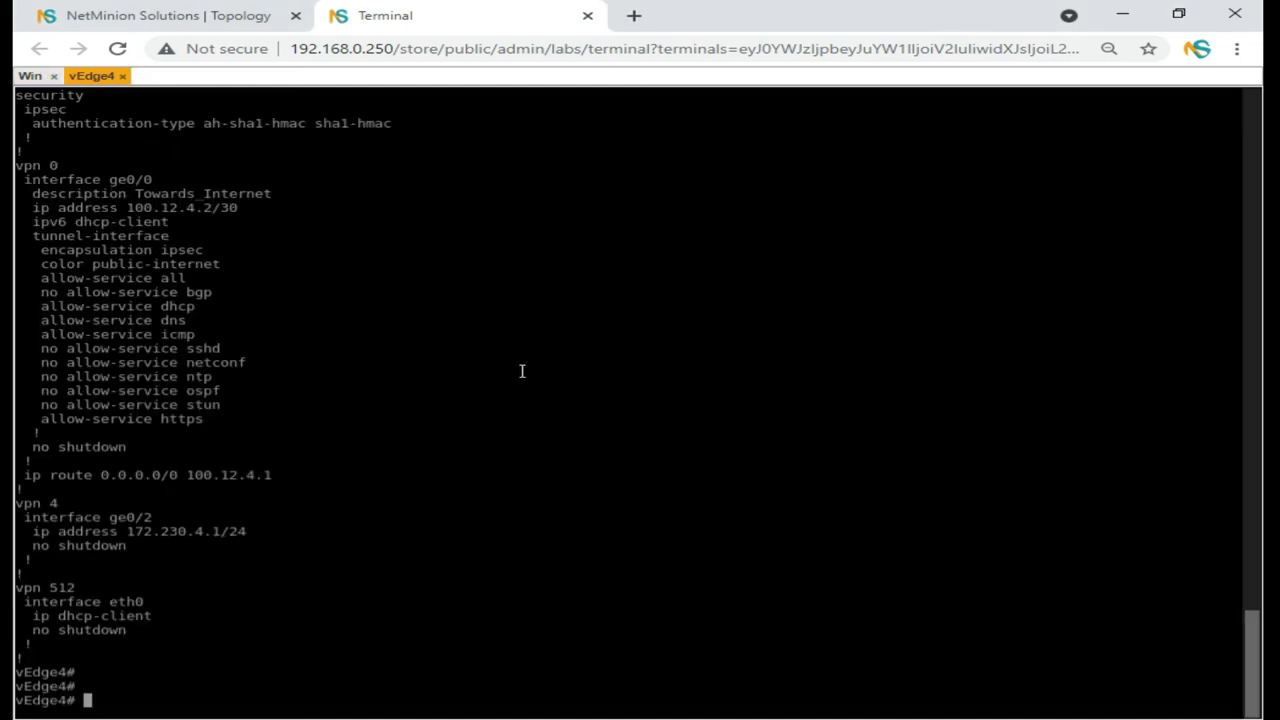
{"action": "type", "text": "show control connections"}
{"action": "key", "text": "Return"}
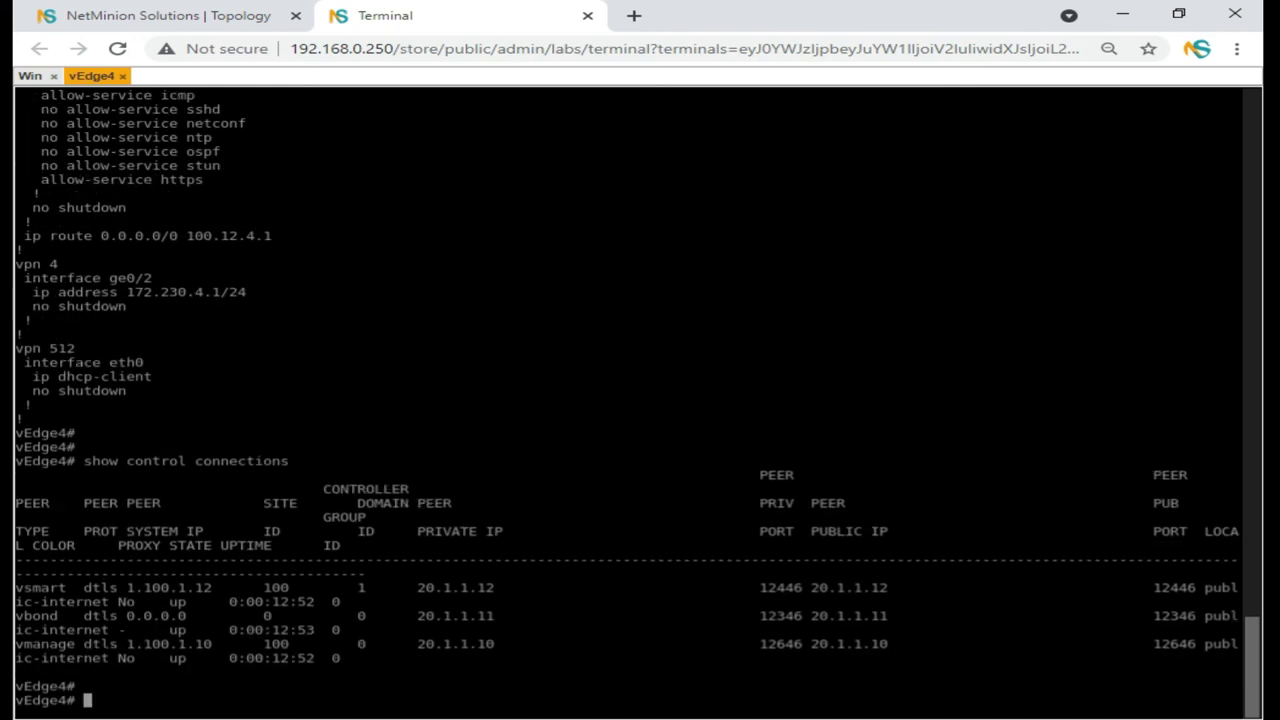
{"action": "key", "text": "Return"}
{"action": "key", "text": "Return"}
{"action": "key", "text": "Return"}
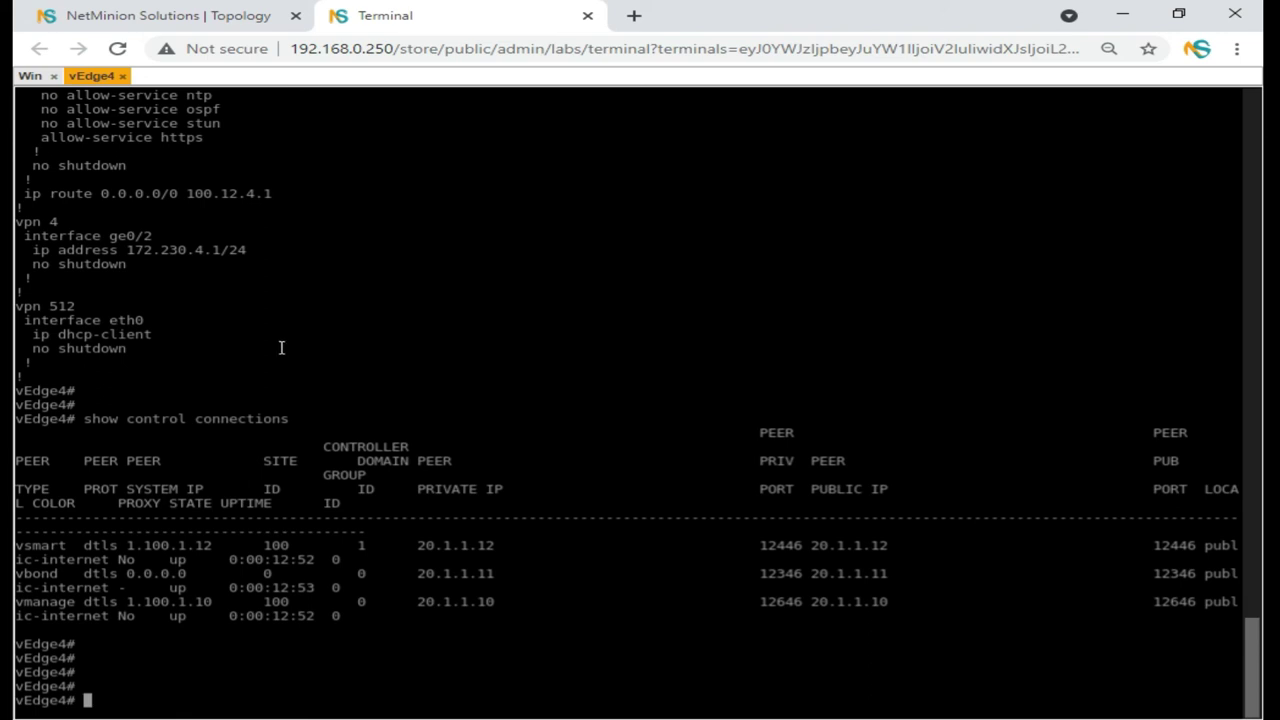
{"action": "left_click", "coordinate": [30, 77]}
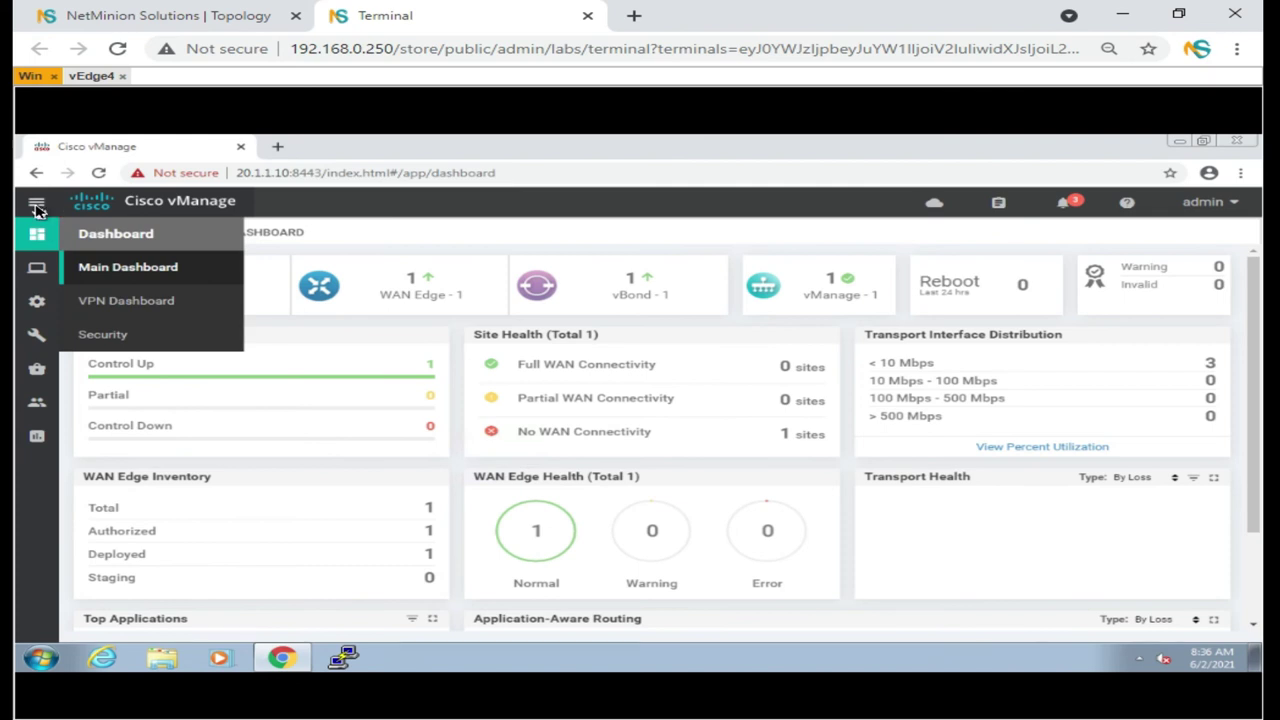
Check the vEdge's serial and chassis numbers under Configuration > Devices, then view the Site_230 device template.
{"action": "left_click", "coordinate": [36, 205]}
{"action": "left_click", "coordinate": [130, 405]}
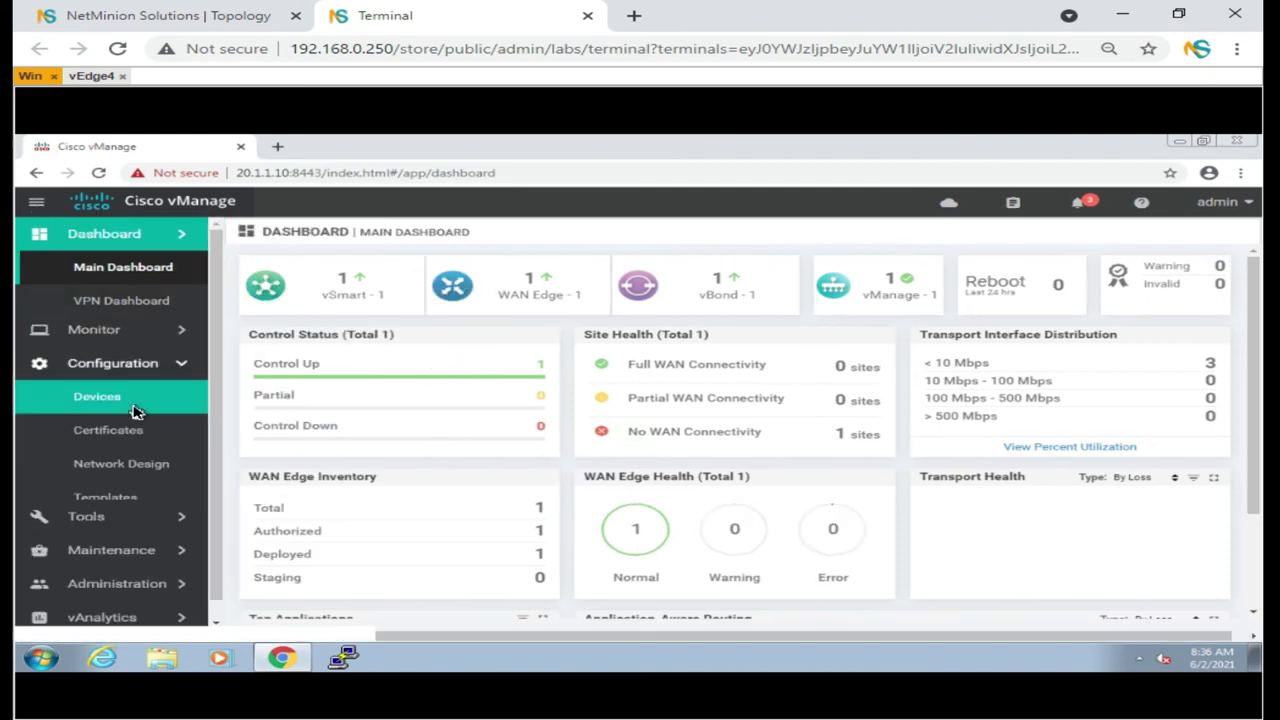
{"action": "left_click", "coordinate": [118, 332]}
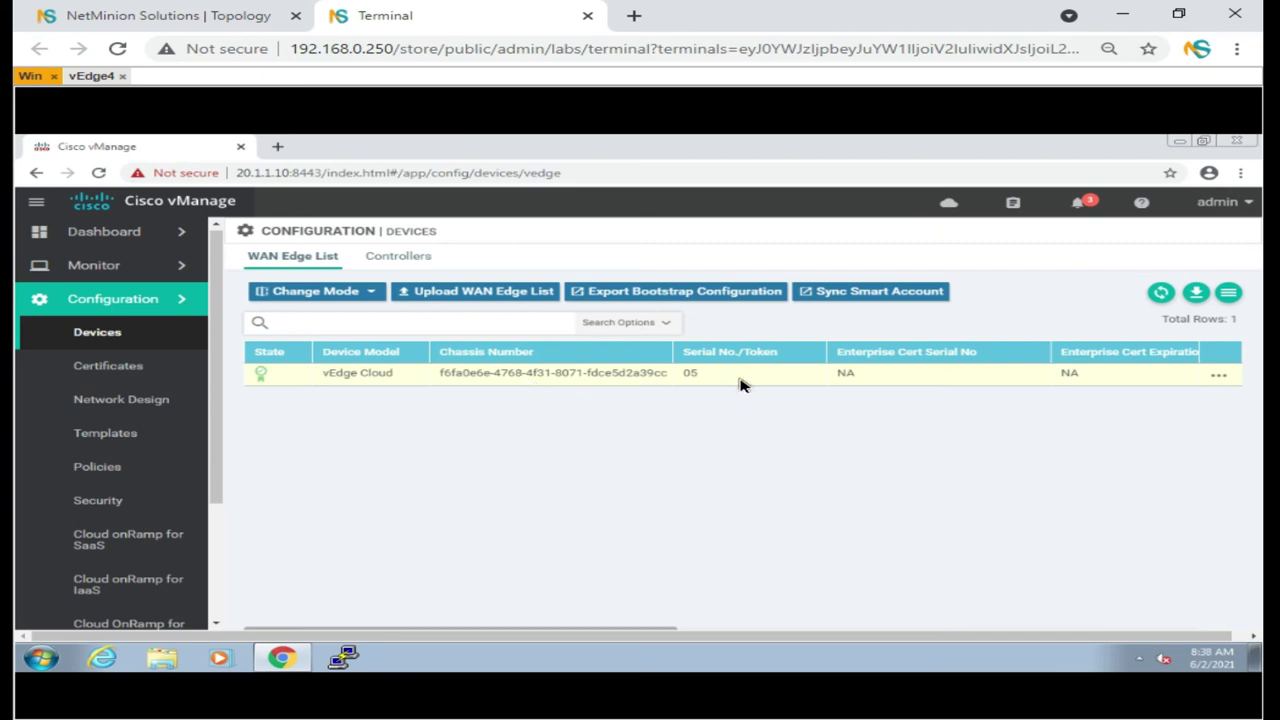
{"action": "double_click", "coordinate": [690, 373]}
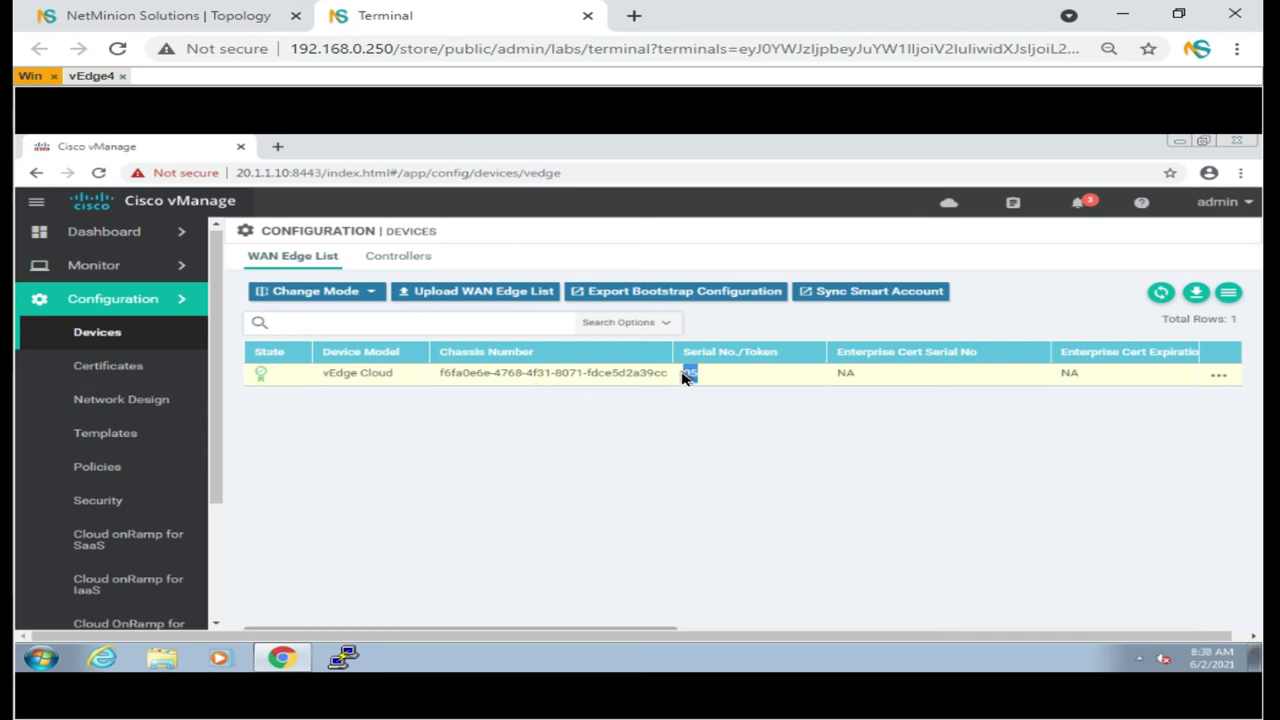
{"action": "triple_click", "coordinate": [558, 376]}
{"action": "left_click", "coordinate": [630, 484]}
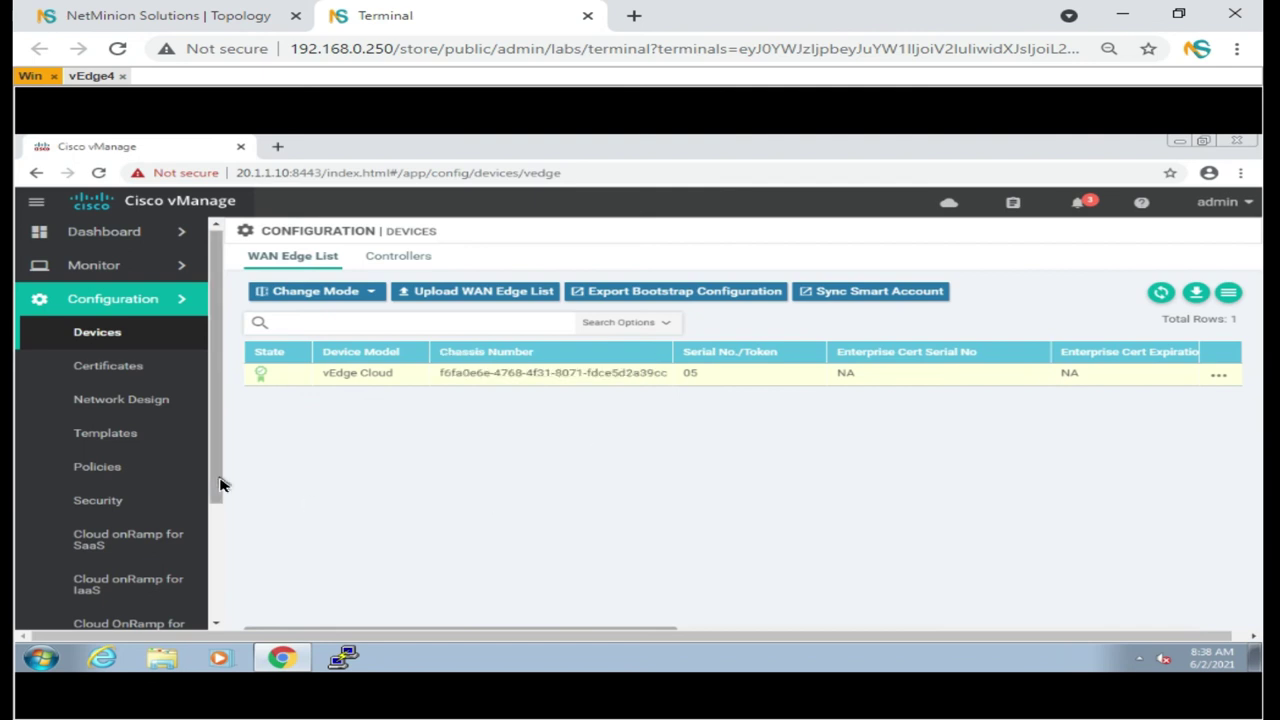
{"action": "left_click", "coordinate": [128, 449]}
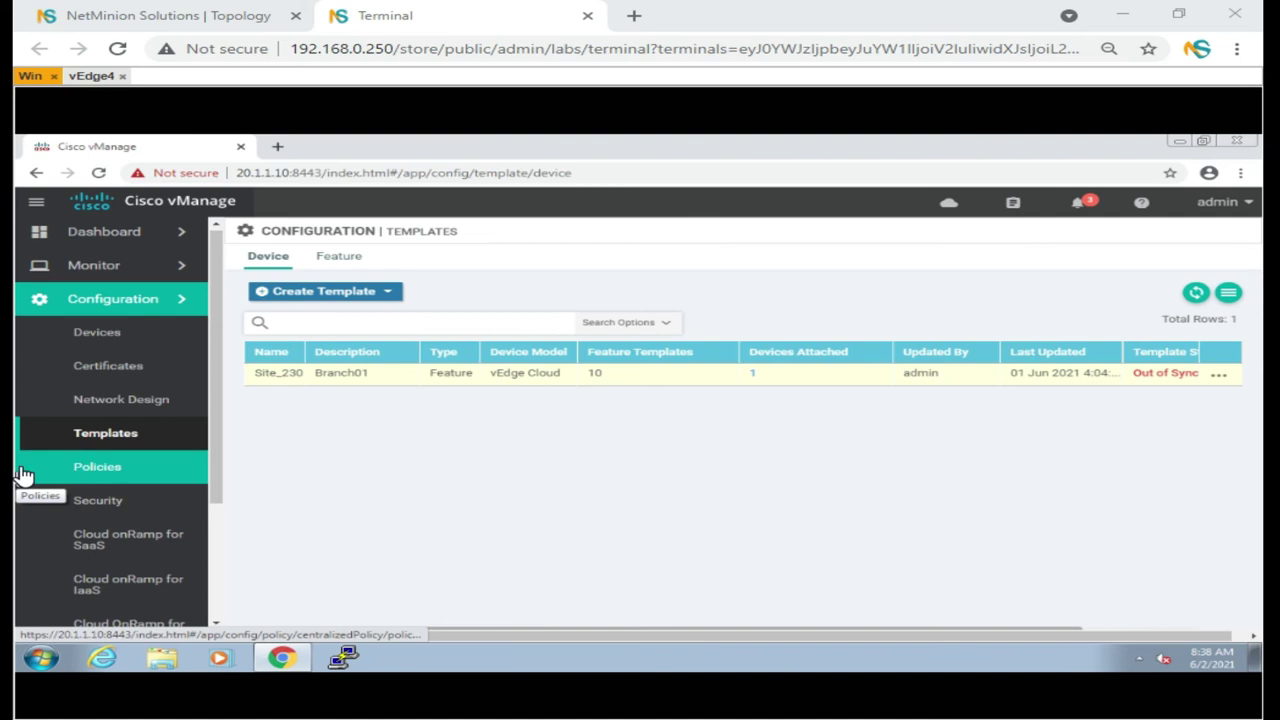
Annotate the Device and Feature template categories, then list the four vEdge Cloud feature templates.
{"action": "mouse_move", "coordinate": [297, 257]}
{"action": "left_mouse_down"}
{"action": "mouse_move", "coordinate": [320, 251]}
{"action": "mouse_move", "coordinate": [300, 240]}
{"action": "left_mouse_up"}
{"action": "left_click_drag", "start_coordinate": [380, 255], "coordinate": [377, 254]}
{"action": "mouse_move", "coordinate": [488, 258]}
{"action": "left_mouse_down"}
{"action": "mouse_move", "coordinate": [425, 256]}
{"action": "mouse_move", "coordinate": [442, 268]}
{"action": "left_mouse_up"}
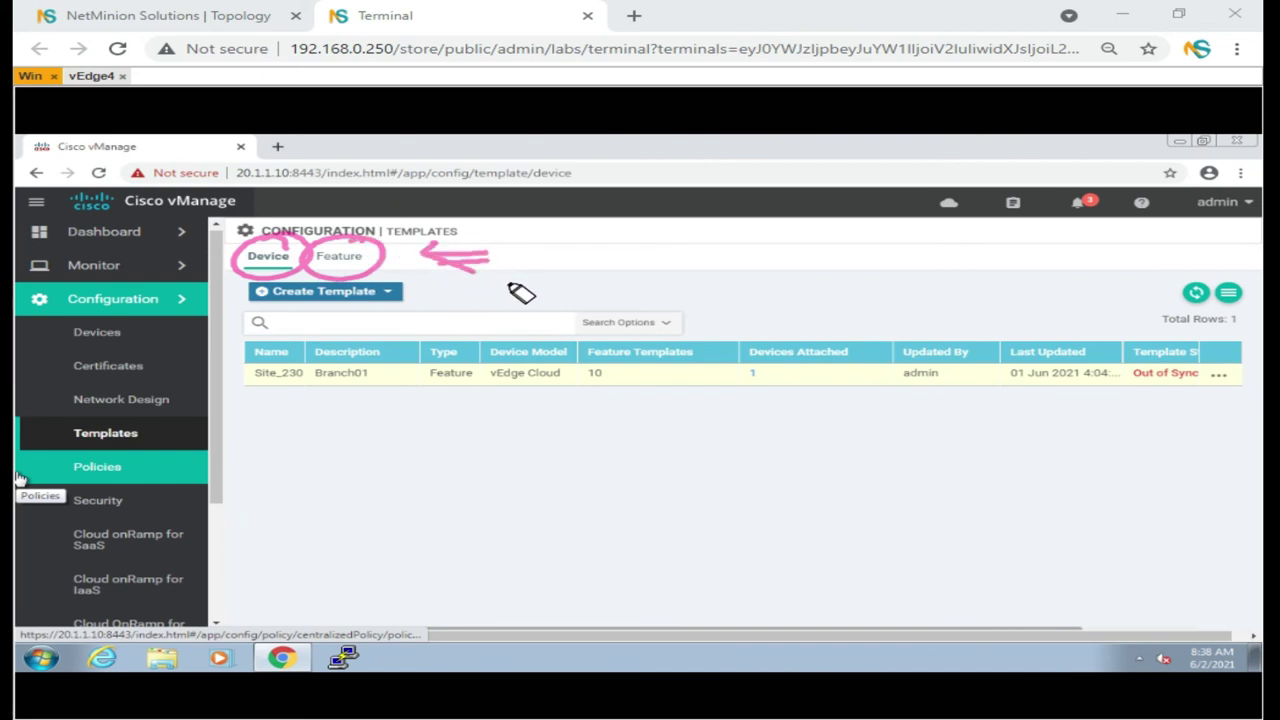
{"action": "key", "text": "Escape"}
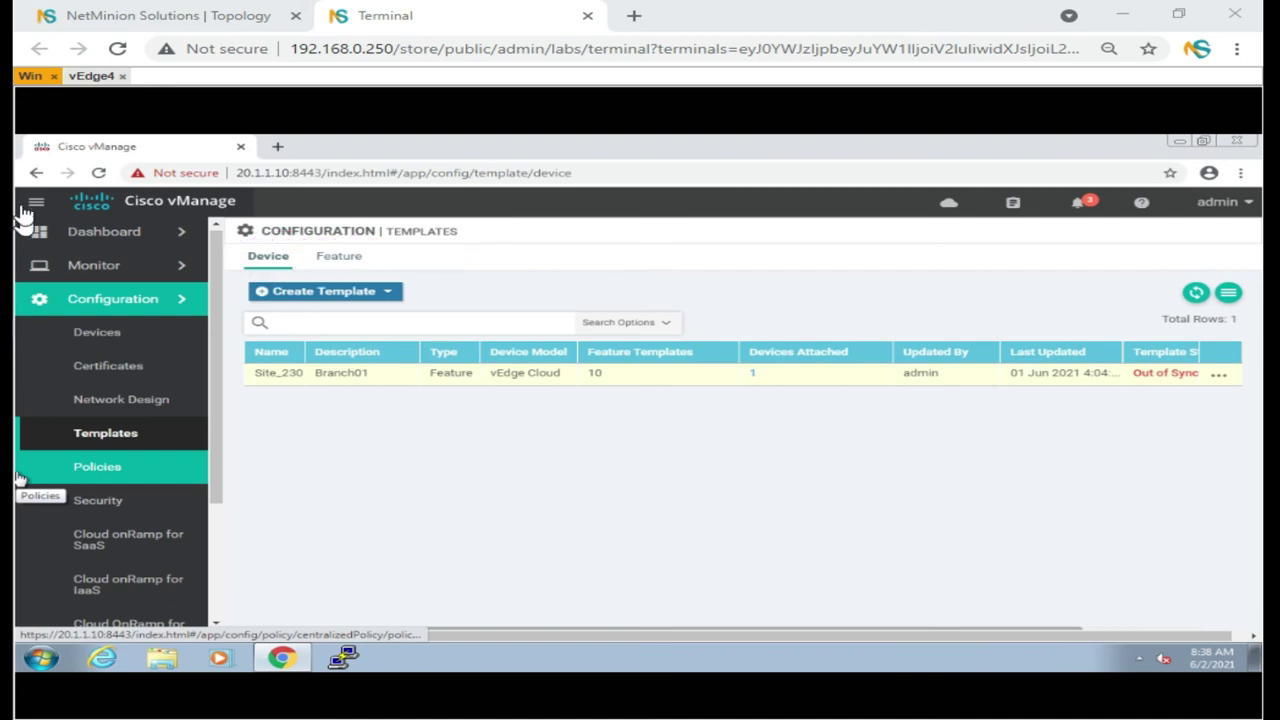
{"action": "left_click", "coordinate": [357, 258]}
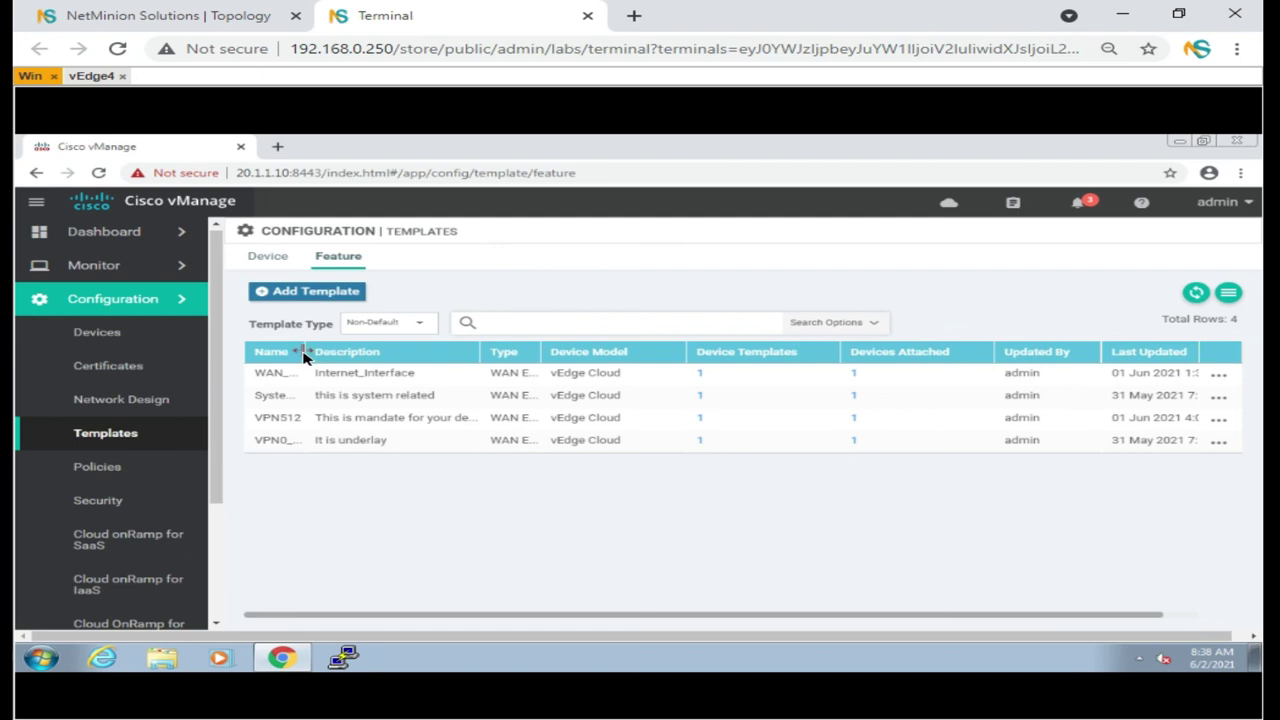
Widen the feature template Name column and filter the list to Default templates.
{"action": "left_click_drag", "start_coordinate": [307, 358], "coordinate": [397, 360]}
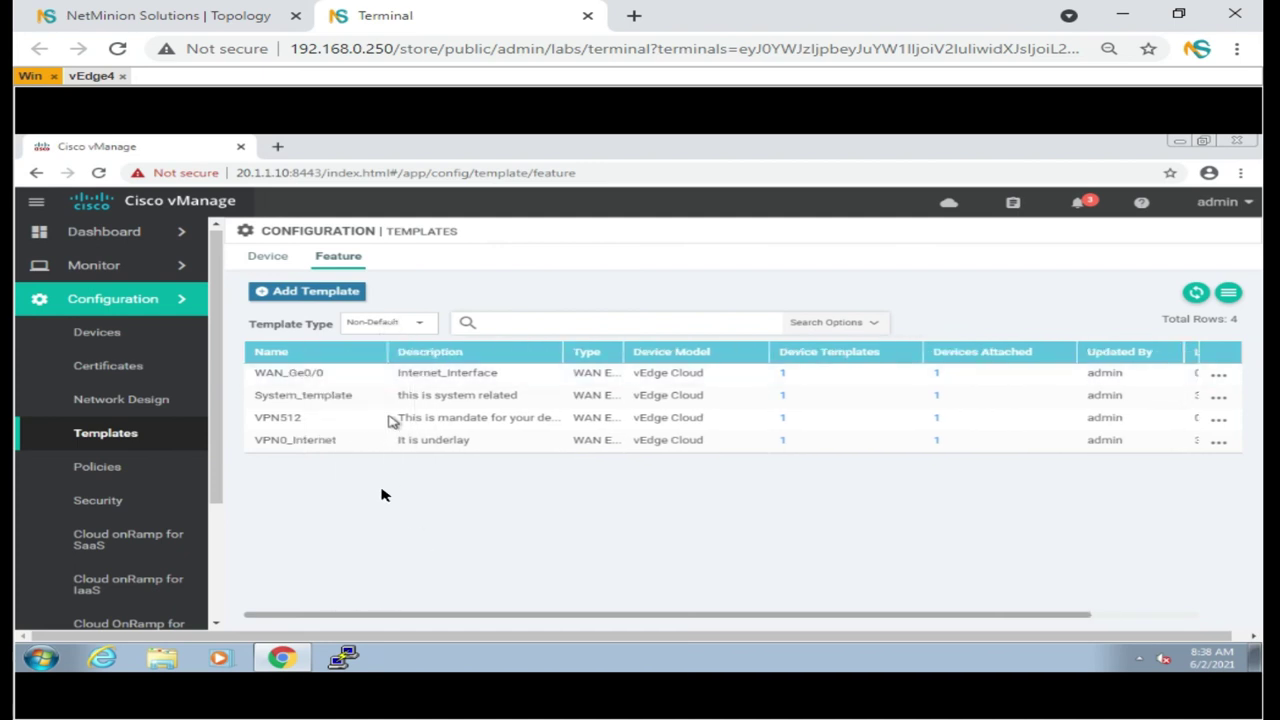
{"action": "left_click", "coordinate": [400, 323]}
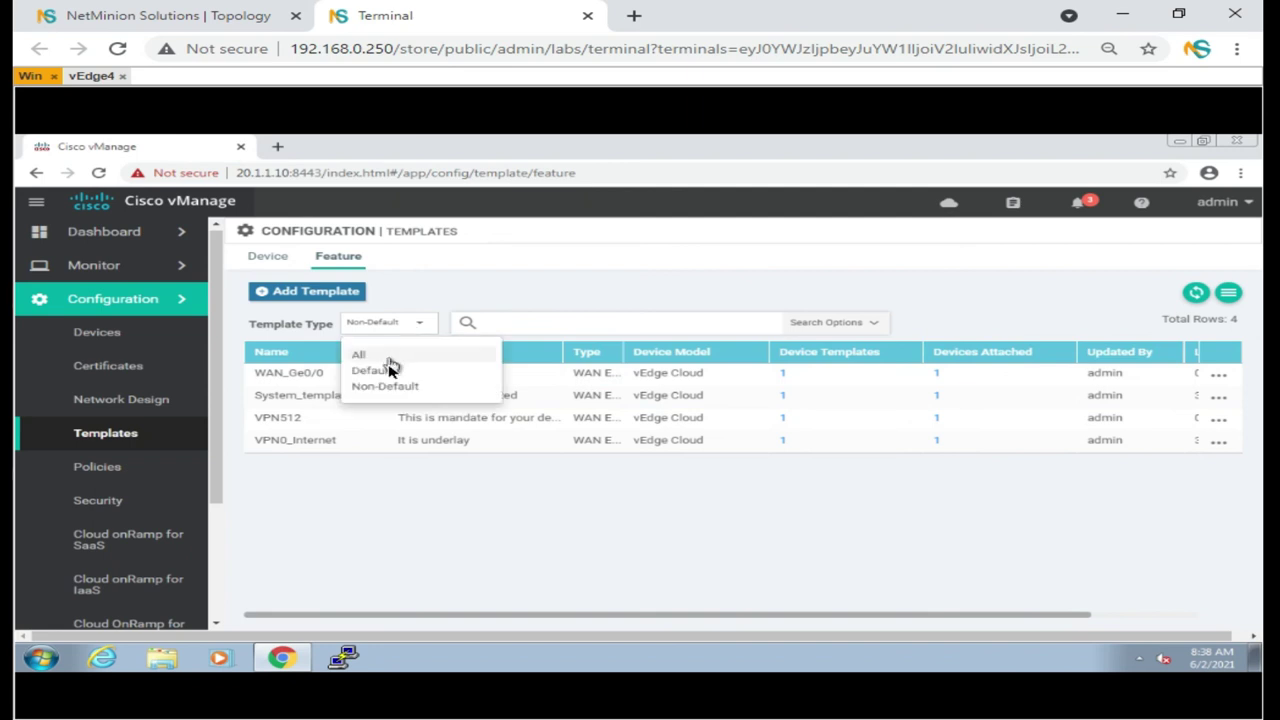
{"action": "left_click", "coordinate": [390, 371]}
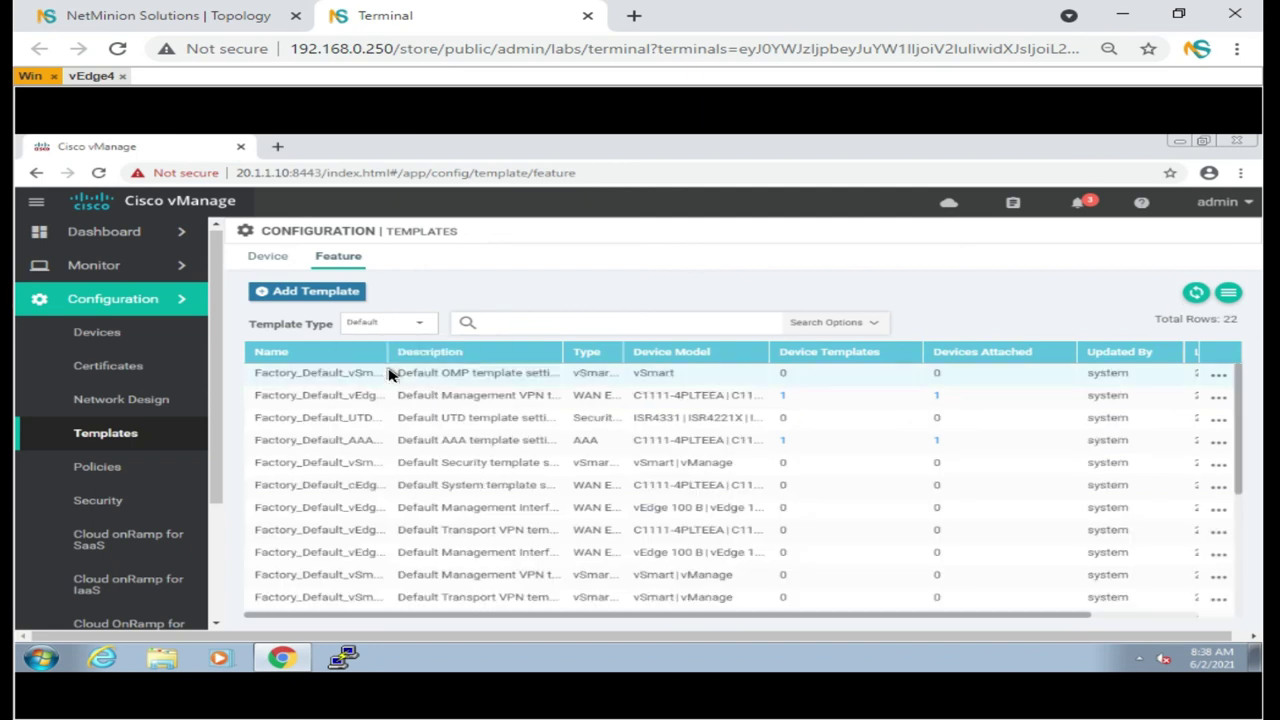
{"action": "scroll", "coordinate": [357, 400], "scroll_direction": "down", "scroll_amount": 5}
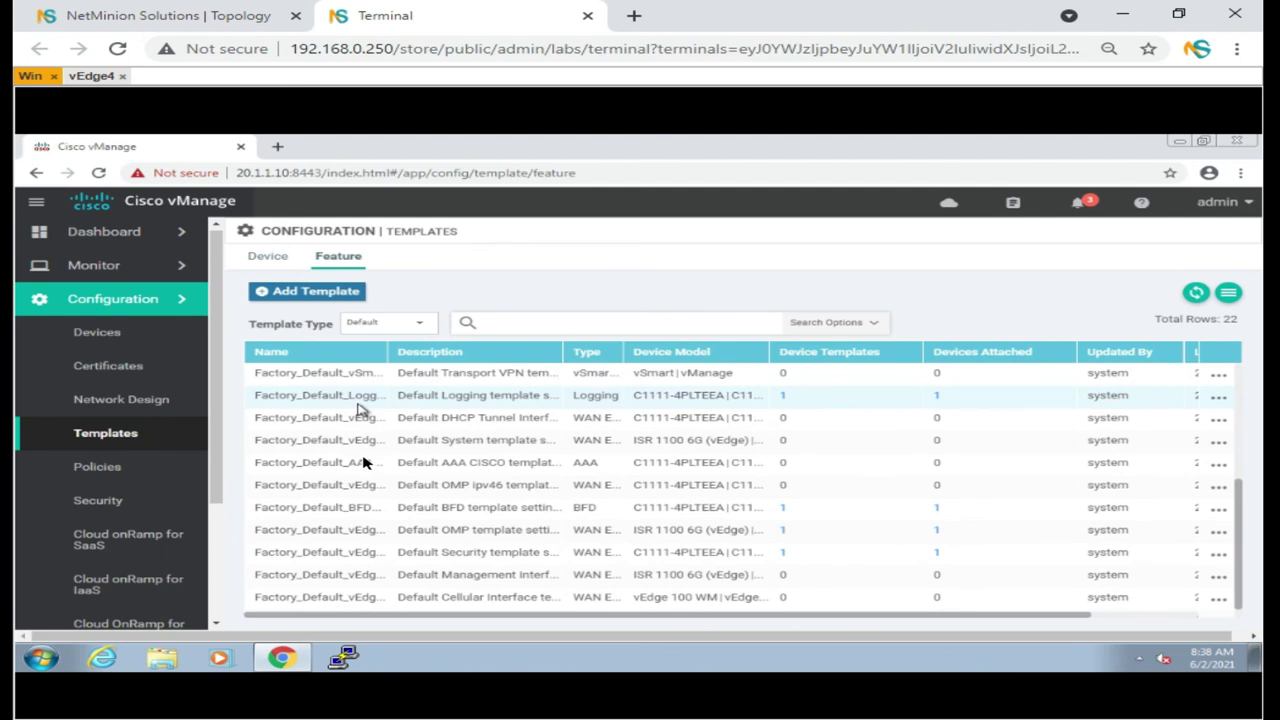
{"action": "scroll", "coordinate": [363, 455], "scroll_direction": "up", "scroll_amount": 5}
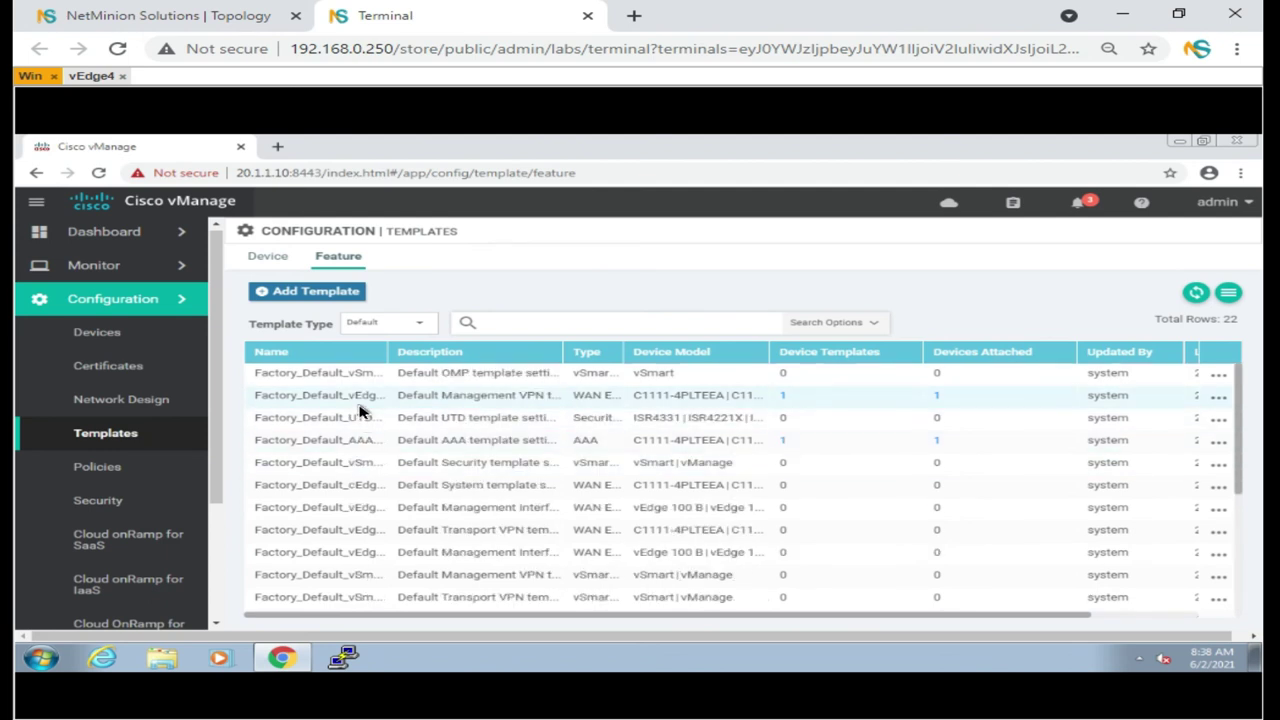
Set the filter back to Non-Default and bring up the WAN_Ge0/0 template's actions menu.
{"action": "left_click", "coordinate": [383, 323]}
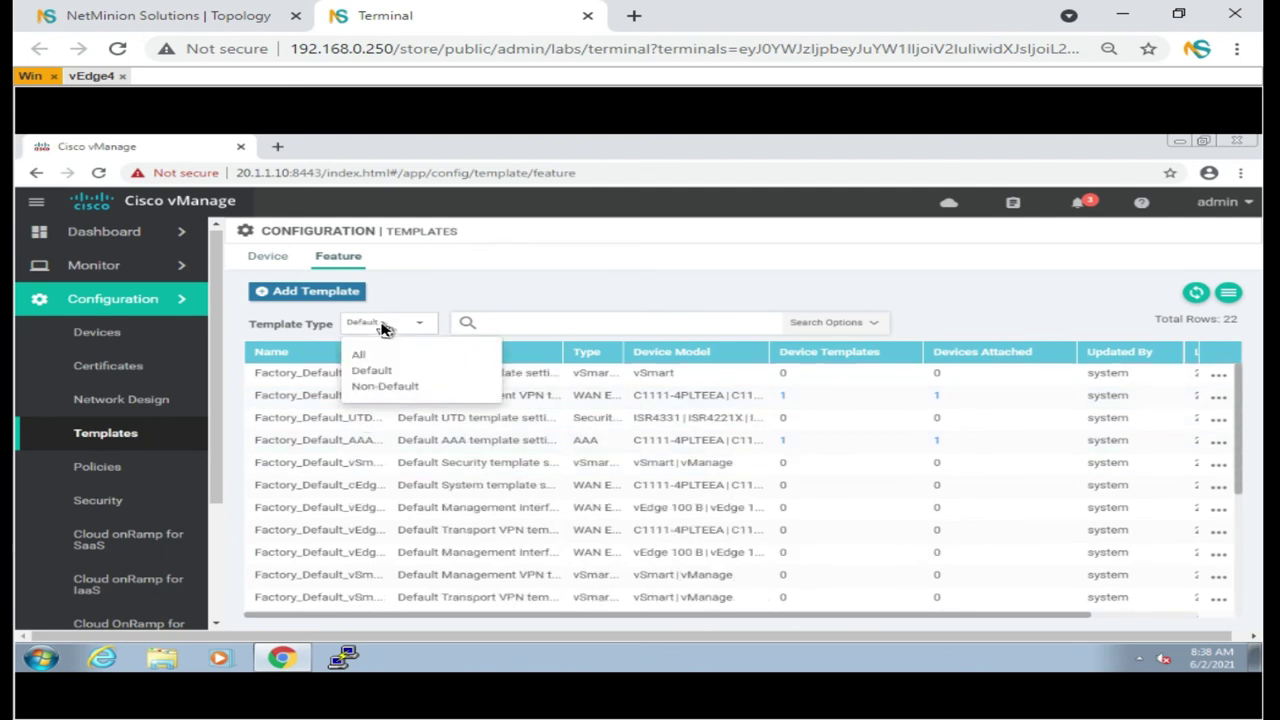
{"action": "left_click", "coordinate": [418, 394]}
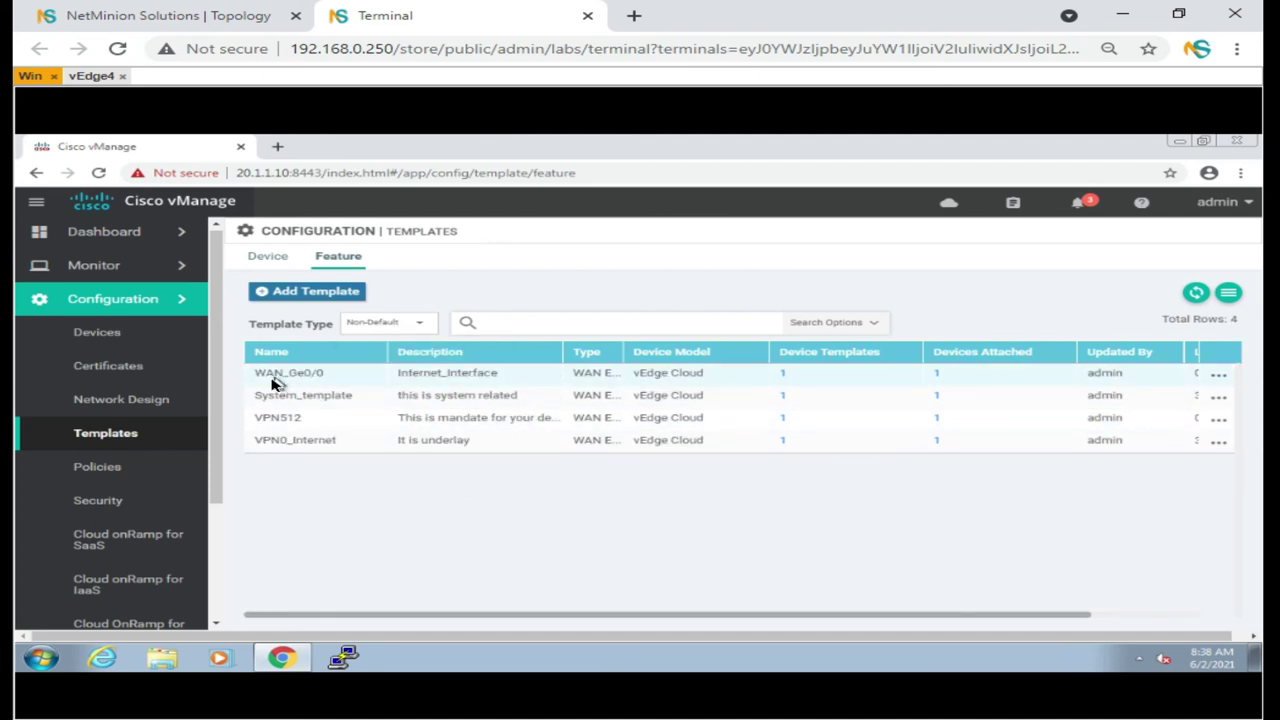
{"action": "left_click_drag", "start_coordinate": [264, 375], "coordinate": [370, 388]}
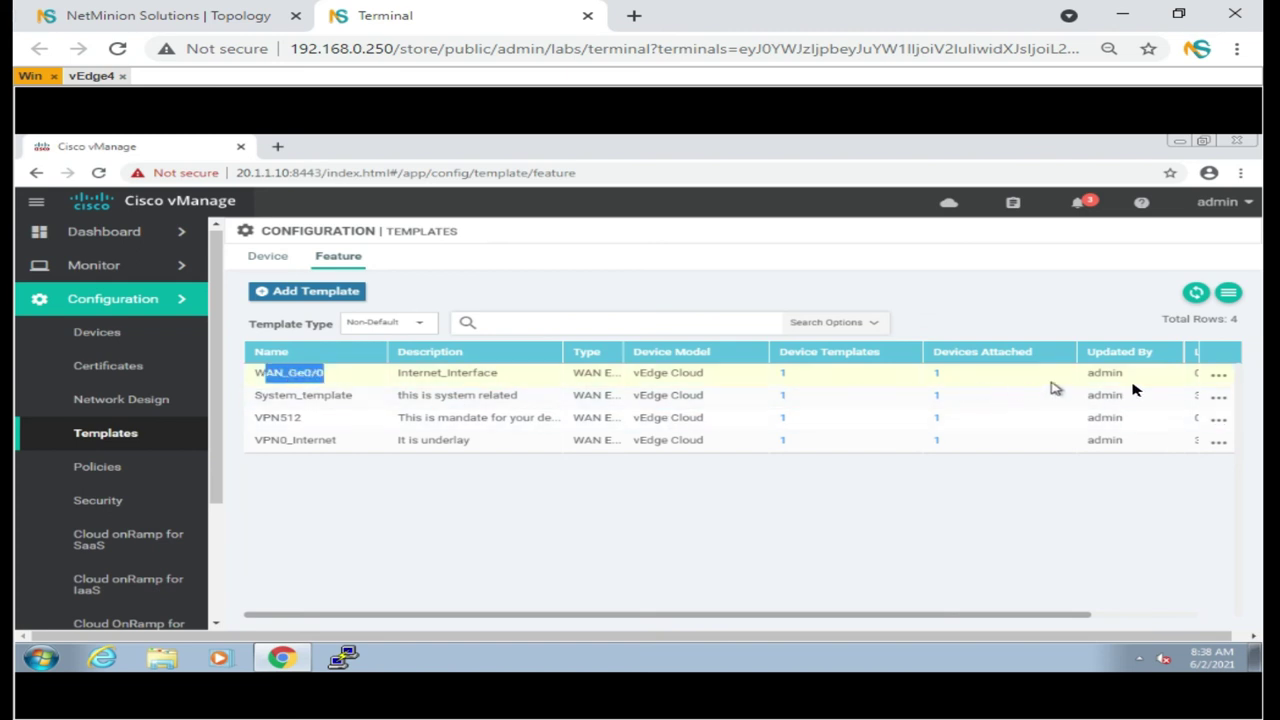
{"action": "left_click", "coordinate": [1217, 376]}
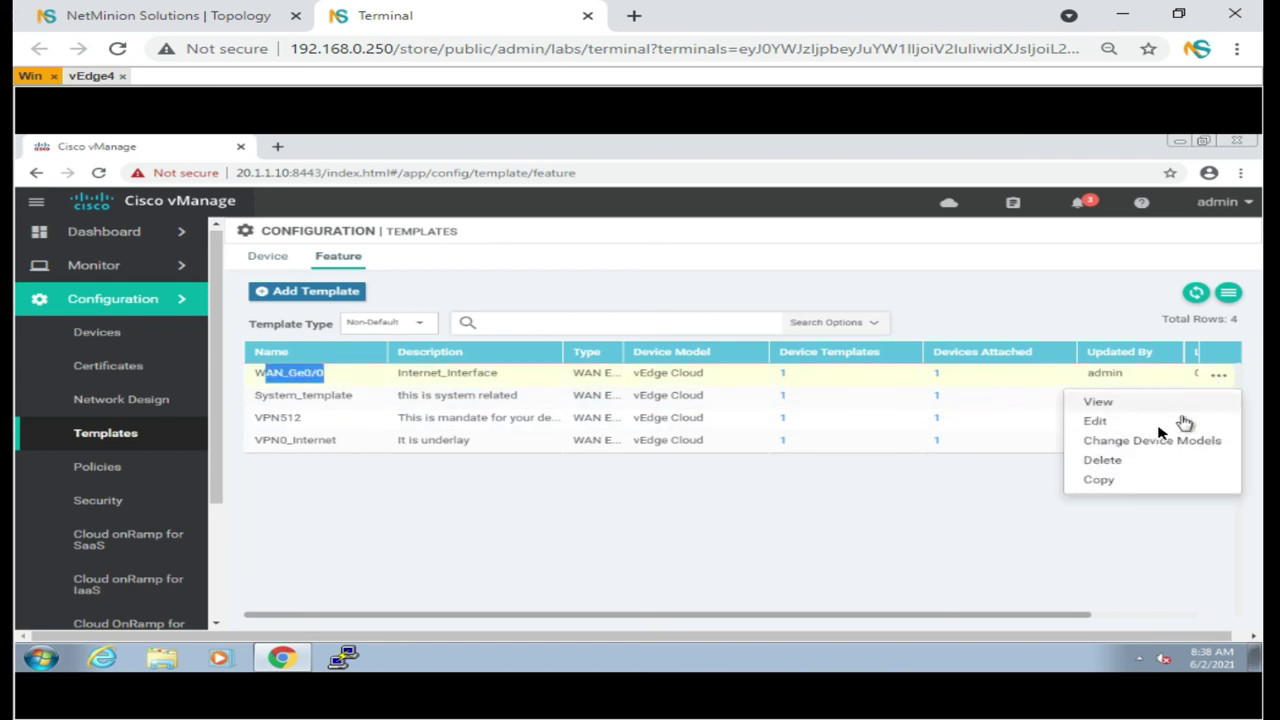
Edit the WAN_Ge0/0 template and inspect the Shutdown scope options, leaving it Global.
{"action": "left_click", "coordinate": [1095, 424]}
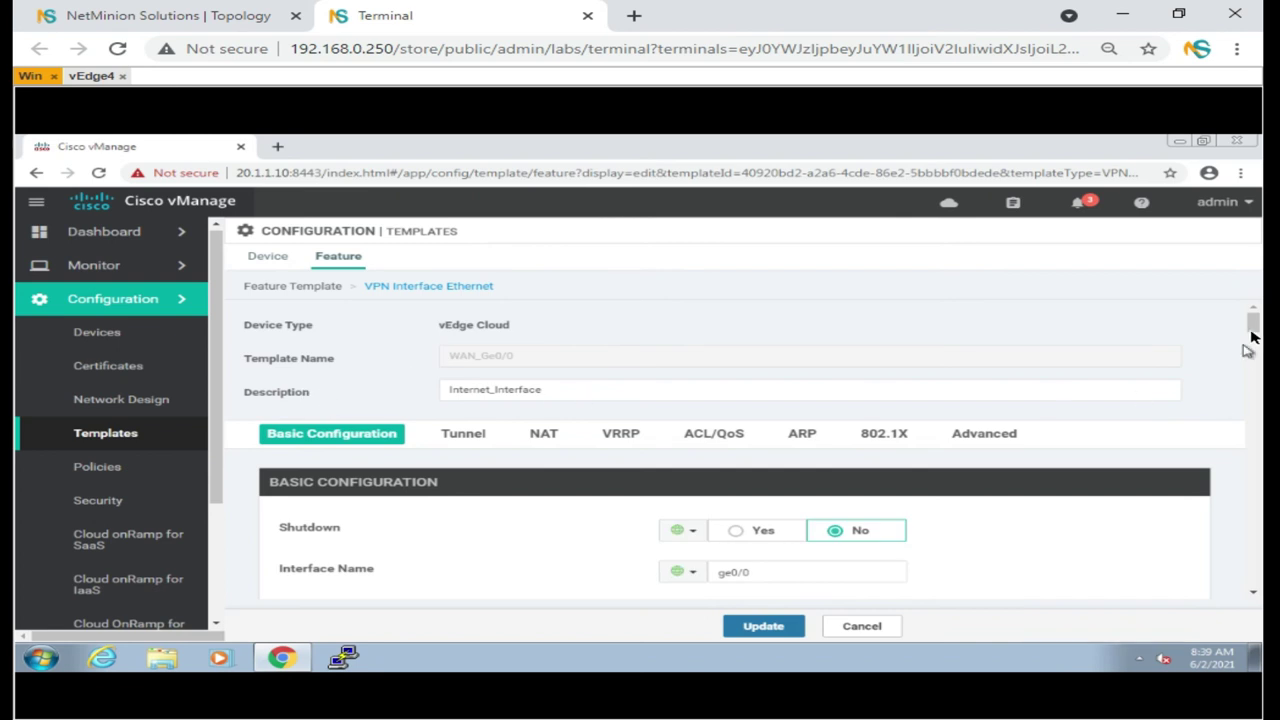
{"action": "scroll", "coordinate": [1251, 332], "scroll_direction": "down", "scroll_amount": 1}
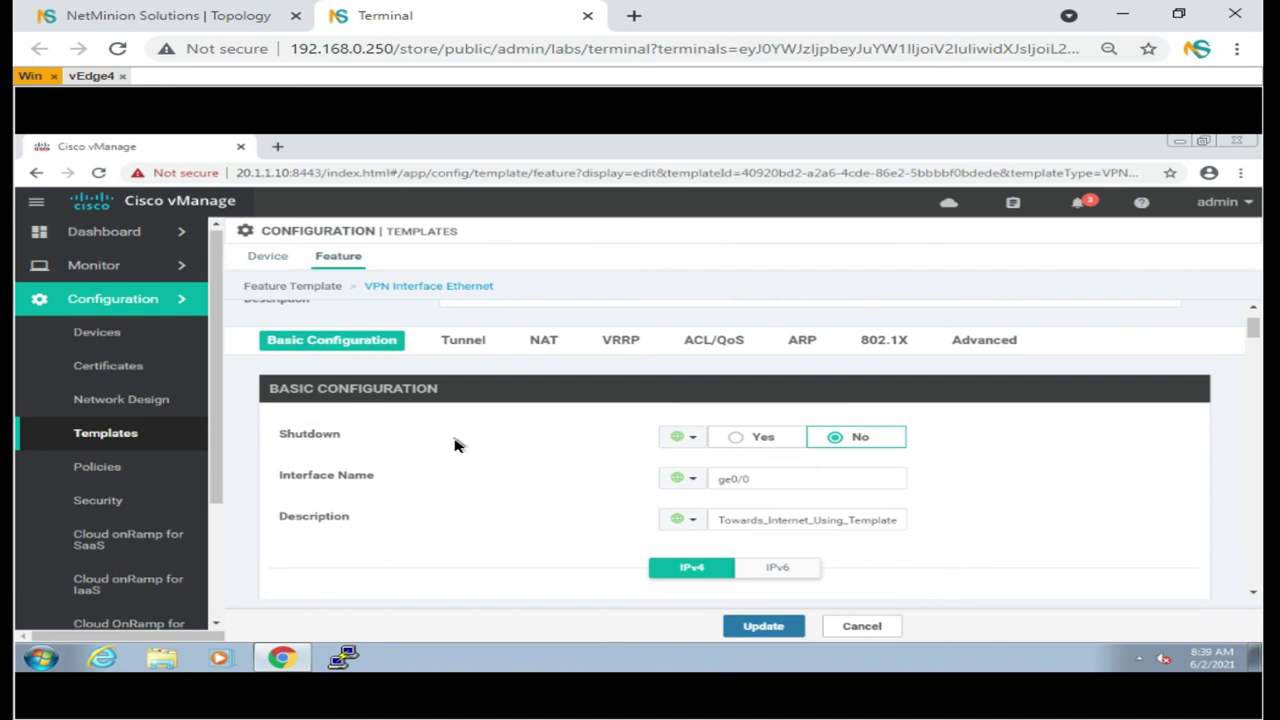
{"action": "left_click", "coordinate": [688, 442]}
{"action": "mouse_move", "coordinate": [725, 492]}
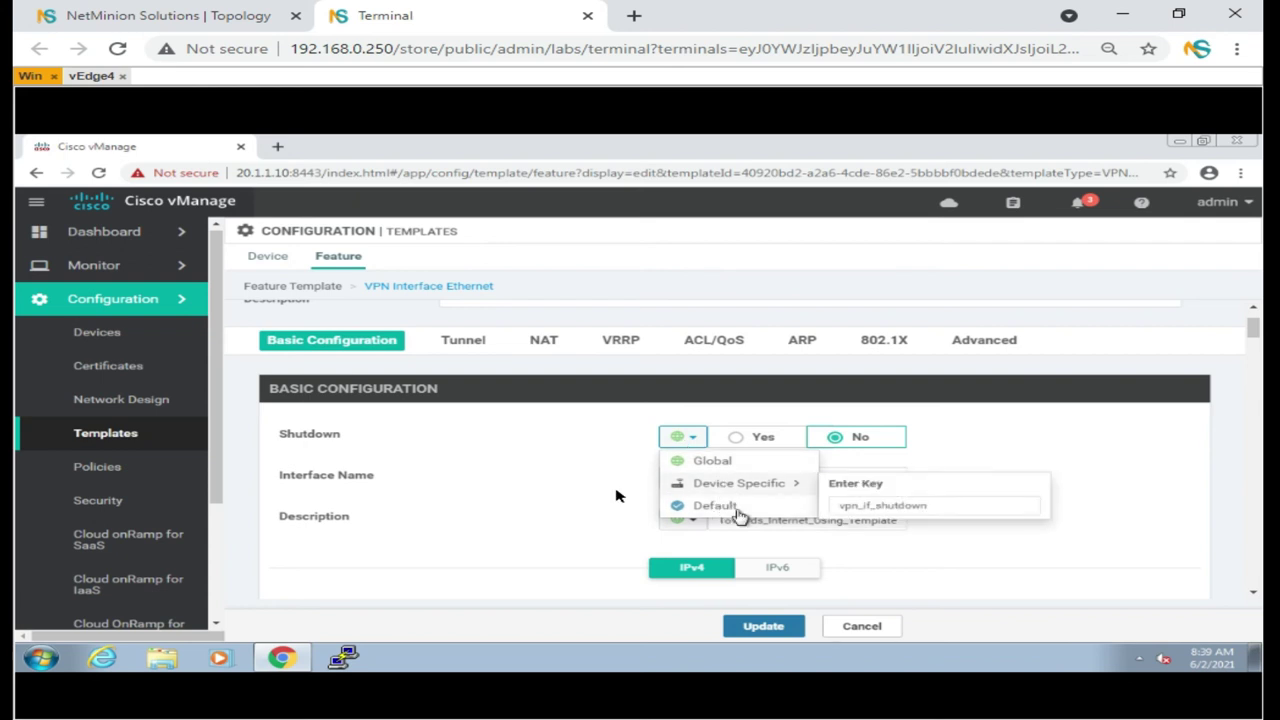
{"action": "left_click", "coordinate": [688, 440]}
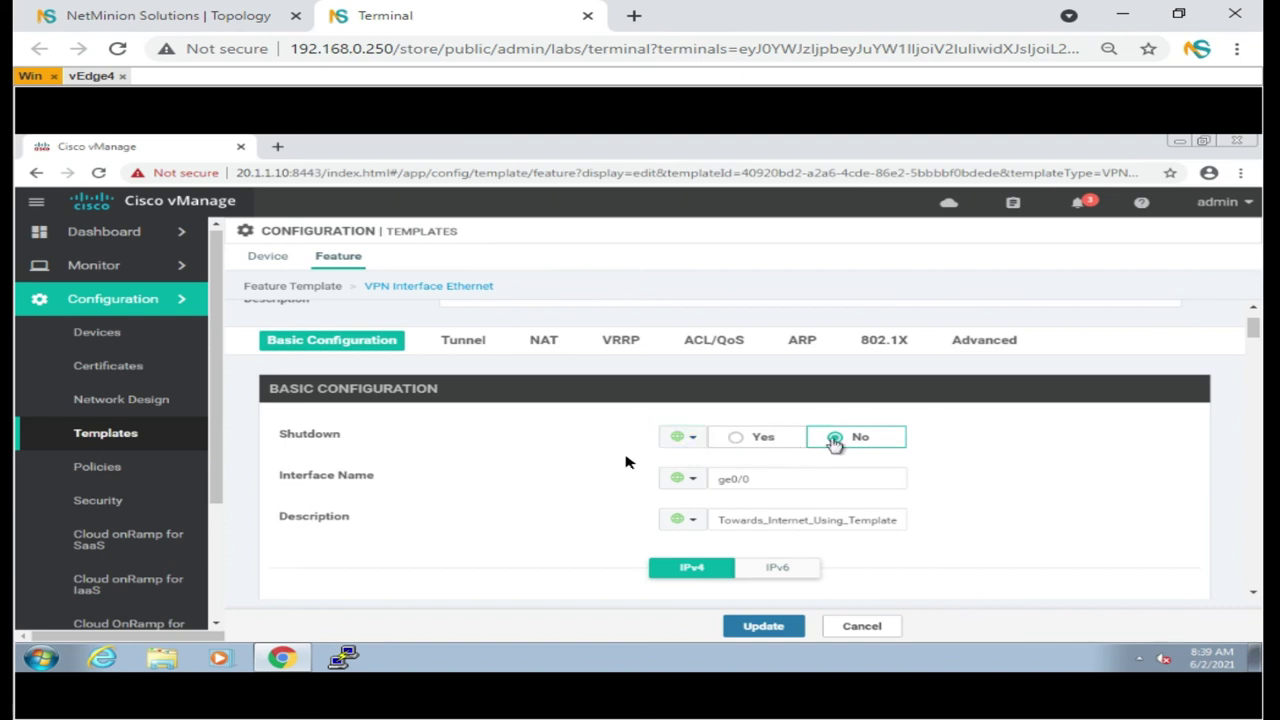
{"action": "left_click_drag", "start_coordinate": [318, 482], "coordinate": [428, 486]}
{"action": "left_click", "coordinate": [428, 487]}
Highlight the template's description, then run 'show interface description | tab' on vEdge4.
{"action": "left_click_drag", "start_coordinate": [764, 521], "coordinate": [927, 522]}
{"action": "left_click", "coordinate": [978, 517]}
{"action": "left_click", "coordinate": [93, 76]}
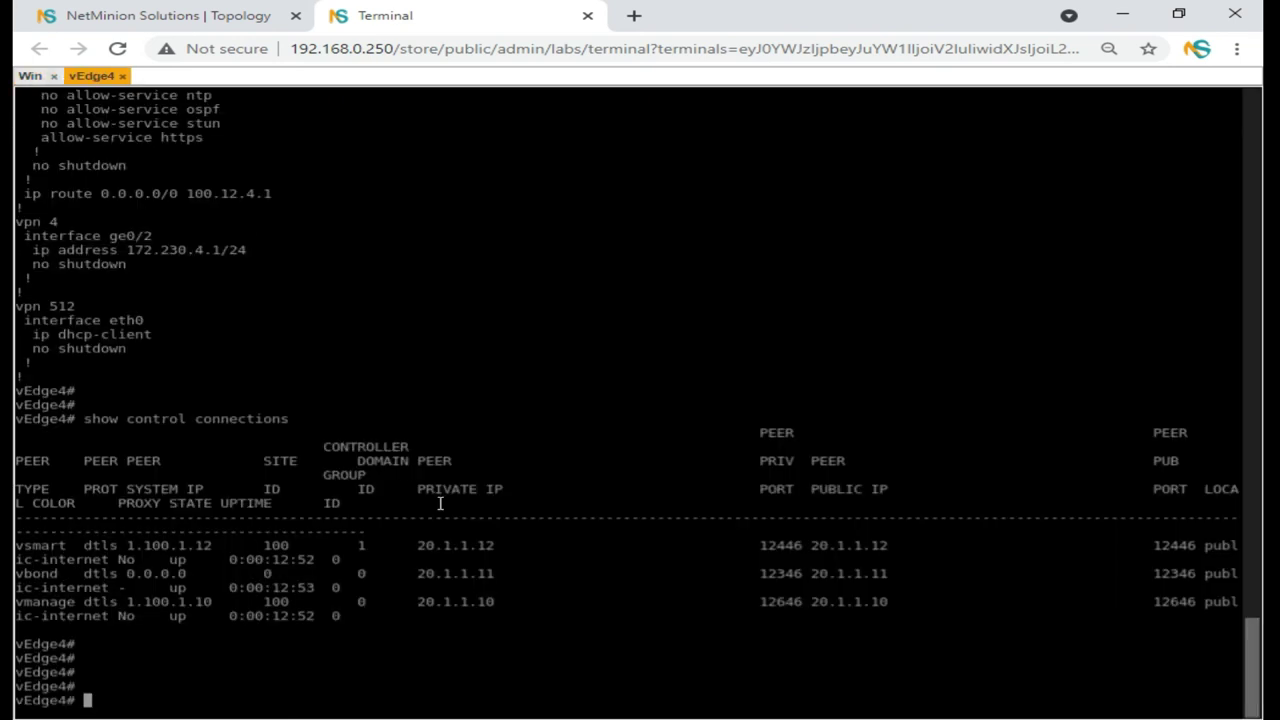
{"action": "type", "text": "show interface des"}
{"action": "key", "text": "Tab"}
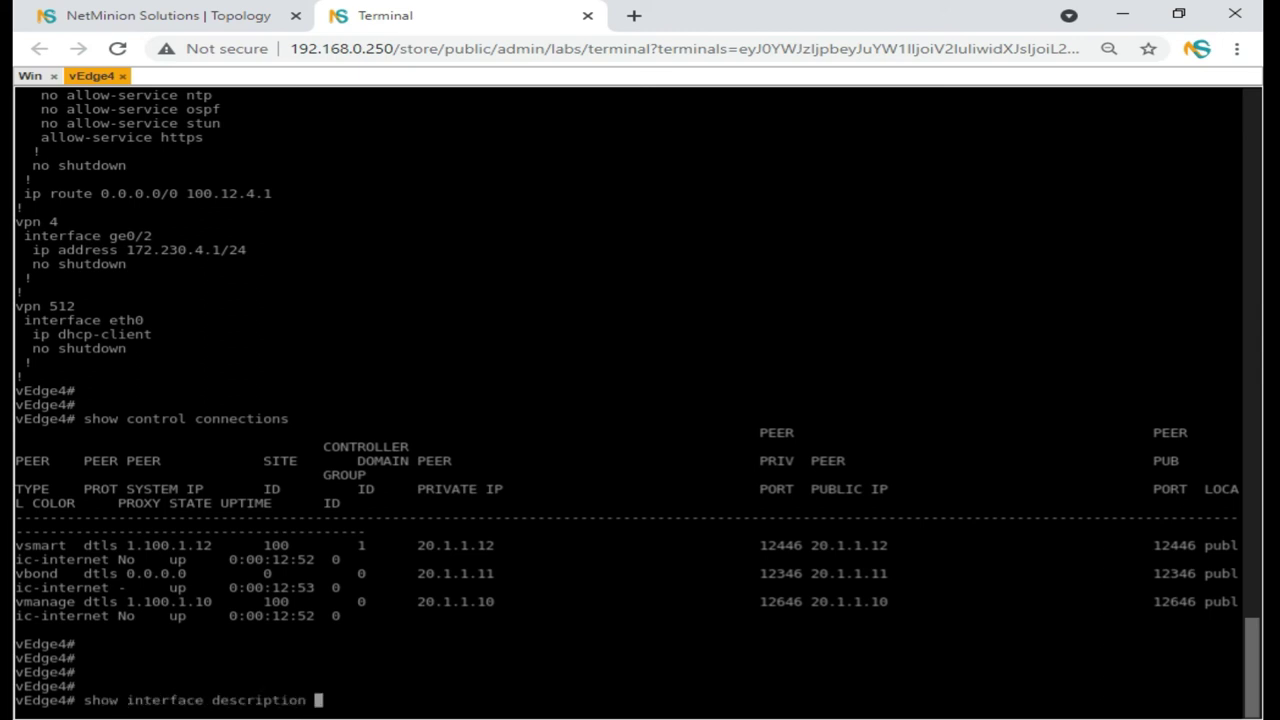
{"action": "type", "text": "| tab"}
{"action": "key", "text": "Return"}
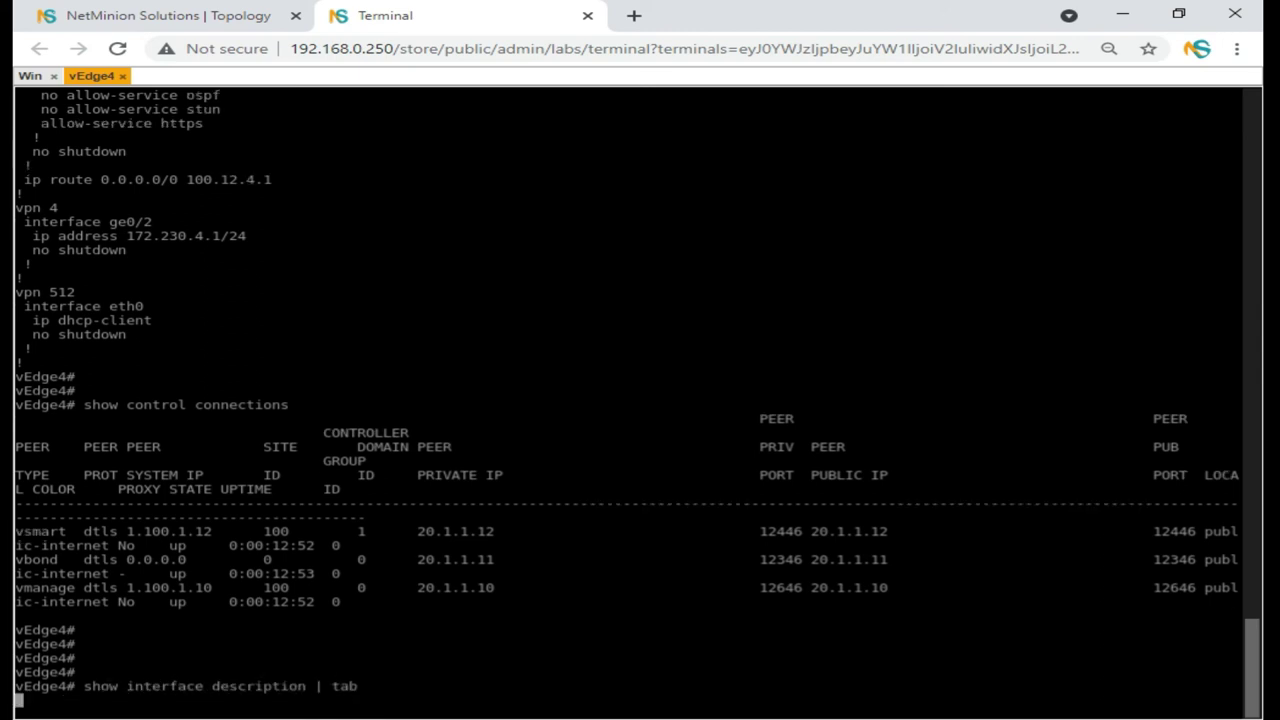
Highlight ge0/0's Towards_Internet description in the output table.
{"action": "scroll", "coordinate": [450, 509], "scroll_direction": "up", "scroll_amount": 1}
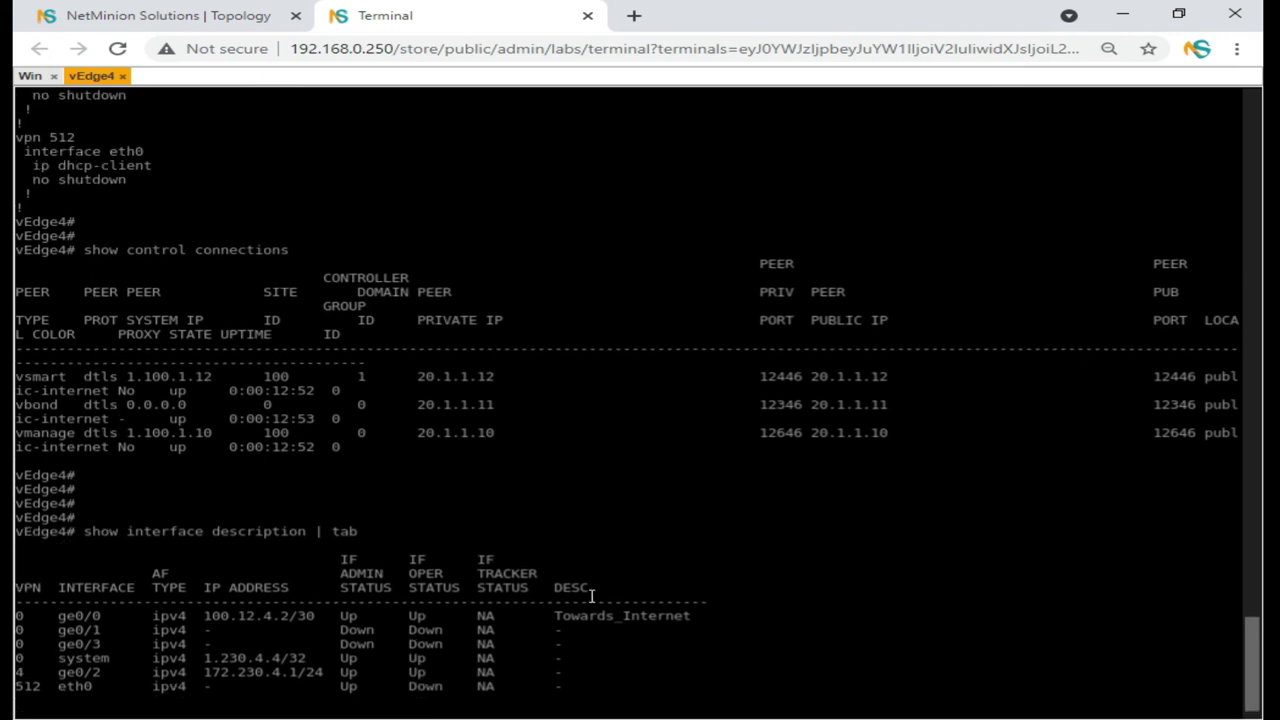
{"action": "scroll", "coordinate": [599, 594], "scroll_direction": "up", "scroll_amount": 1}
{"action": "left_click_drag", "start_coordinate": [560, 658], "coordinate": [666, 658]}
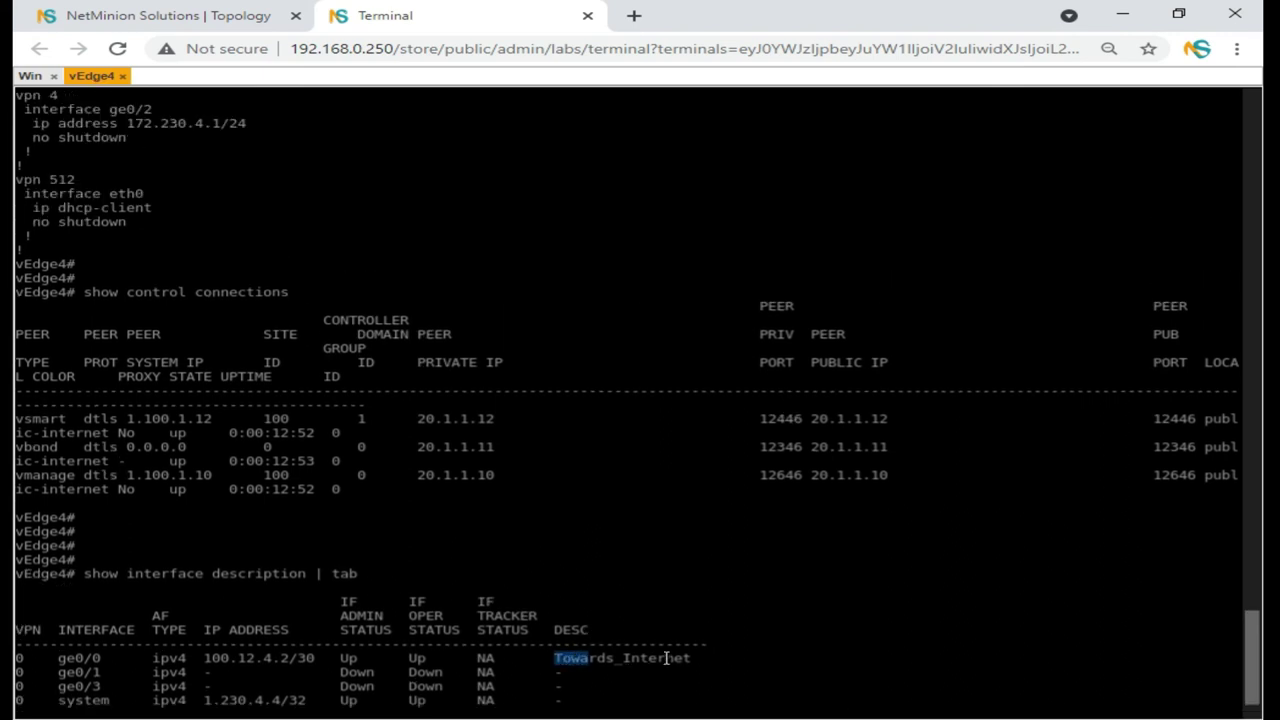
{"action": "left_click_drag", "start_coordinate": [704, 591], "coordinate": [690, 658]}
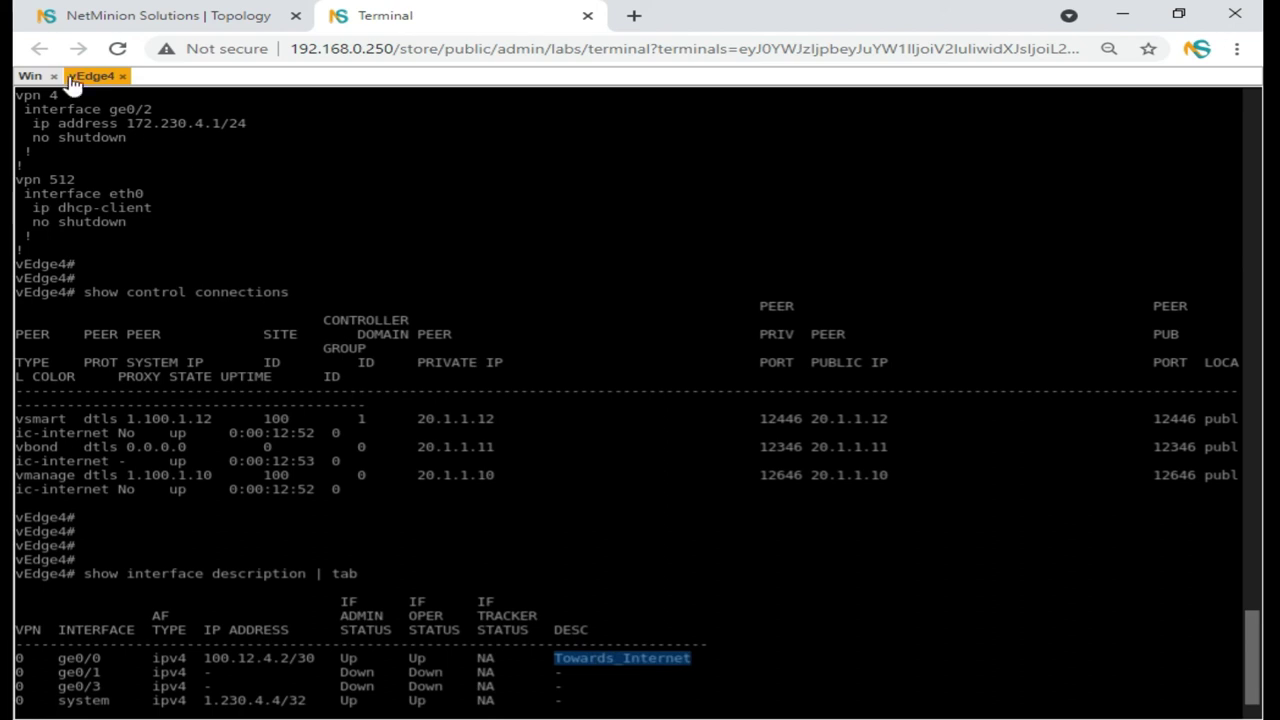
In vManage, leave the edit form, widen the feature templates Name column, then show device templates.
{"action": "left_click", "coordinate": [30, 76]}
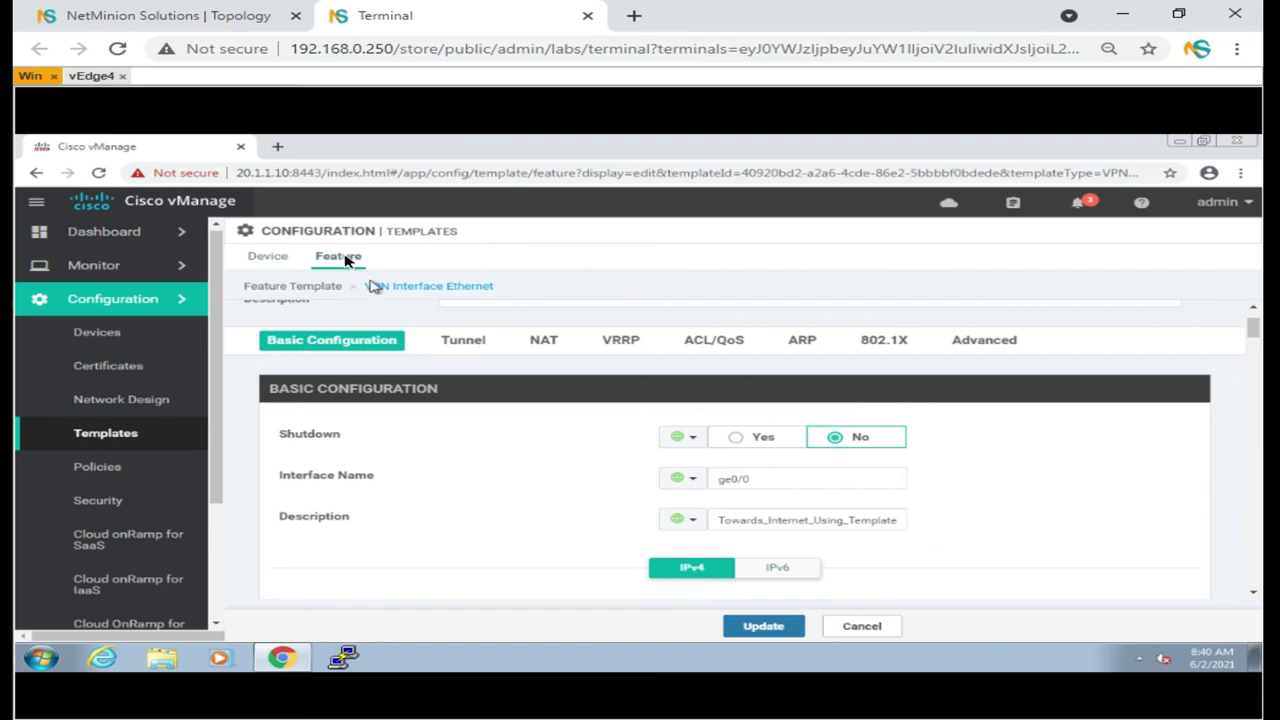
{"action": "left_click", "coordinate": [280, 257]}
{"action": "left_click", "coordinate": [338, 258]}
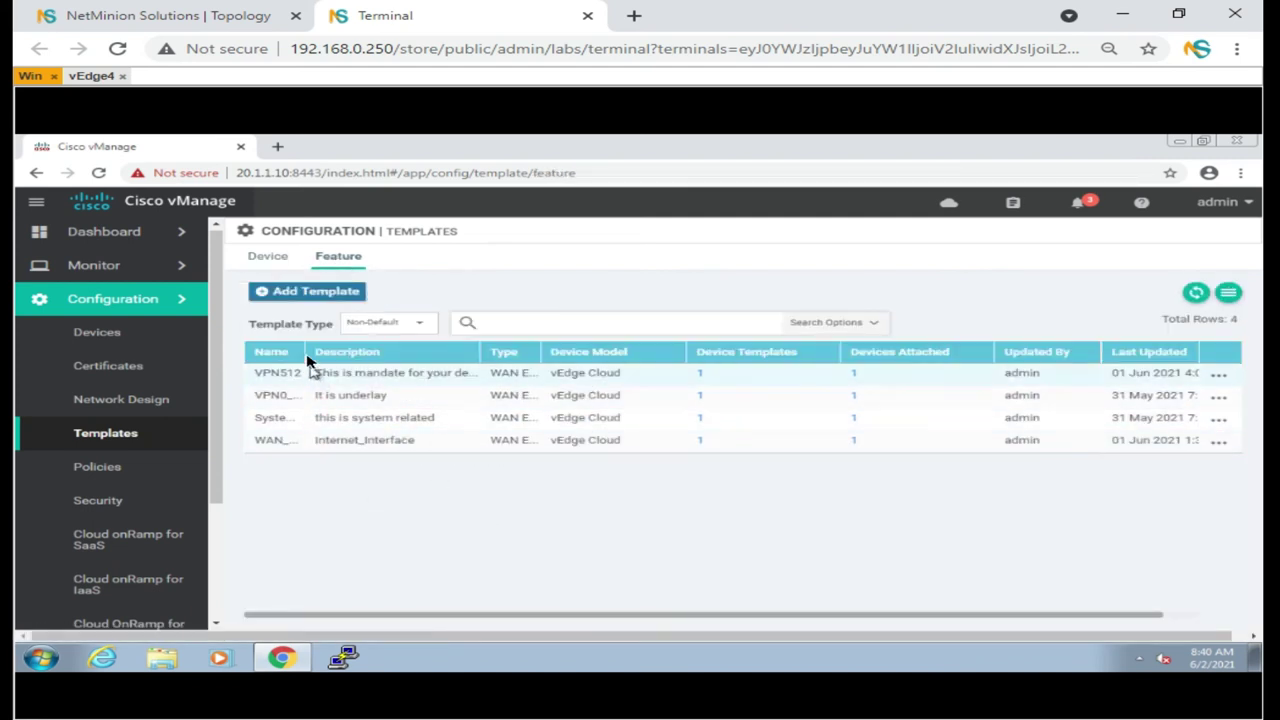
{"action": "left_click_drag", "start_coordinate": [311, 352], "coordinate": [336, 355]}
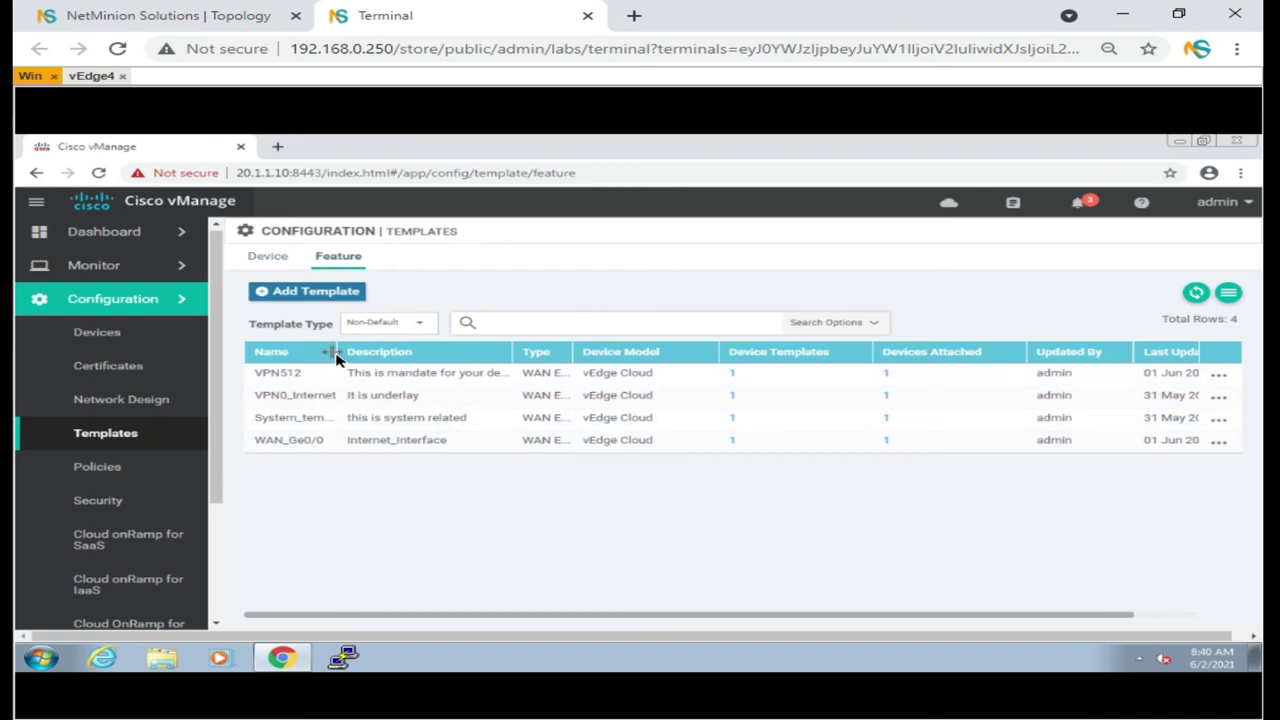
{"action": "left_click_drag", "start_coordinate": [337, 356], "coordinate": [403, 385]}
{"action": "left_click", "coordinate": [268, 259]}
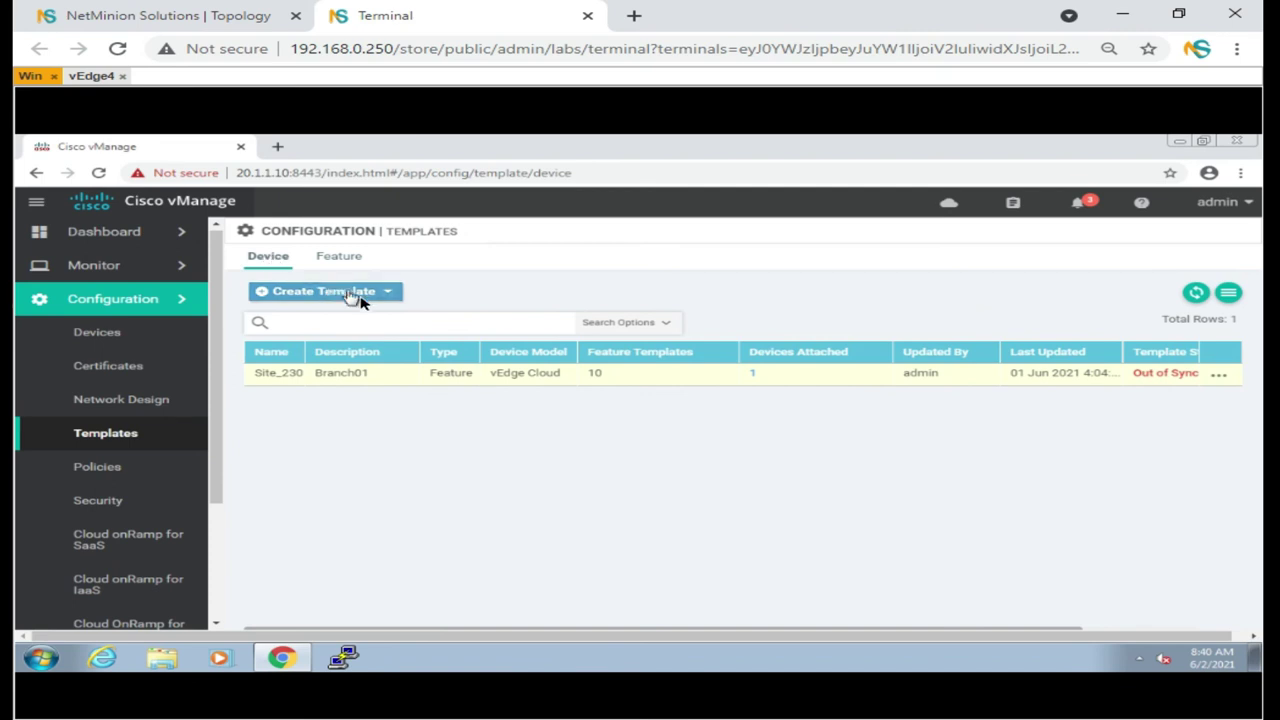
Glance at the template creation options, then edit the Site_230 device template.
{"action": "left_click", "coordinate": [389, 292]}
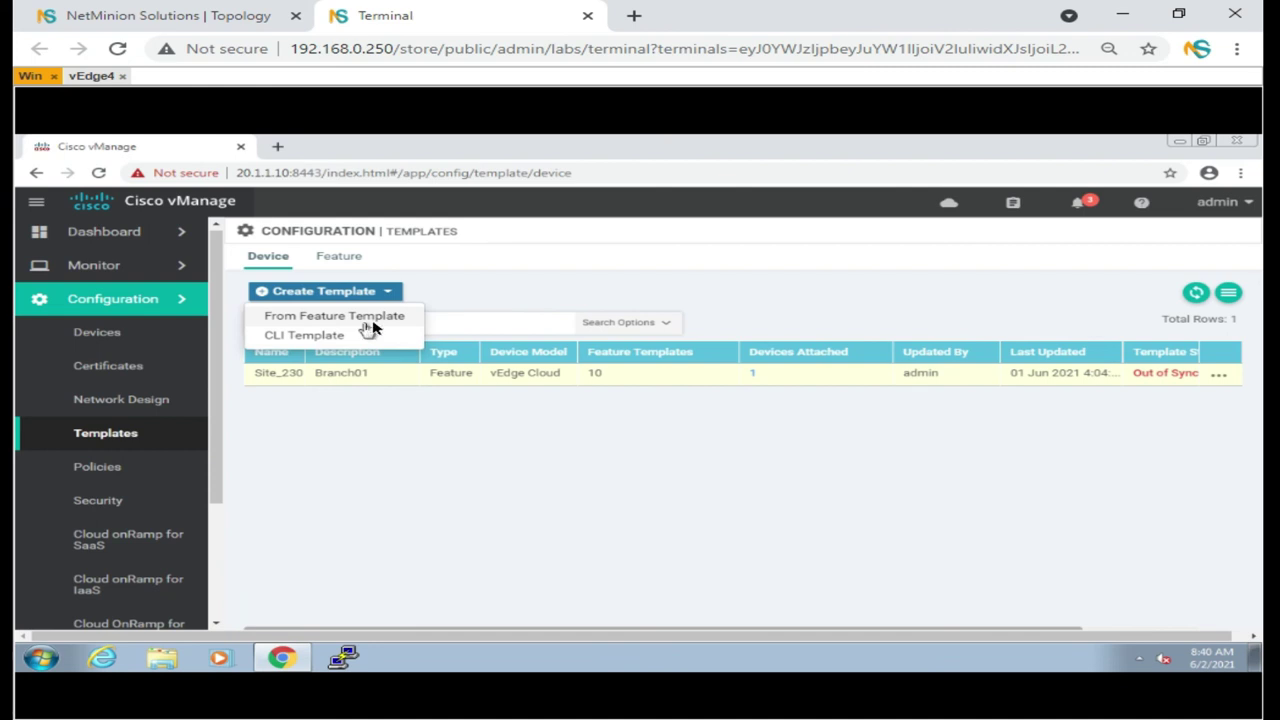
{"action": "left_click", "coordinate": [551, 294]}
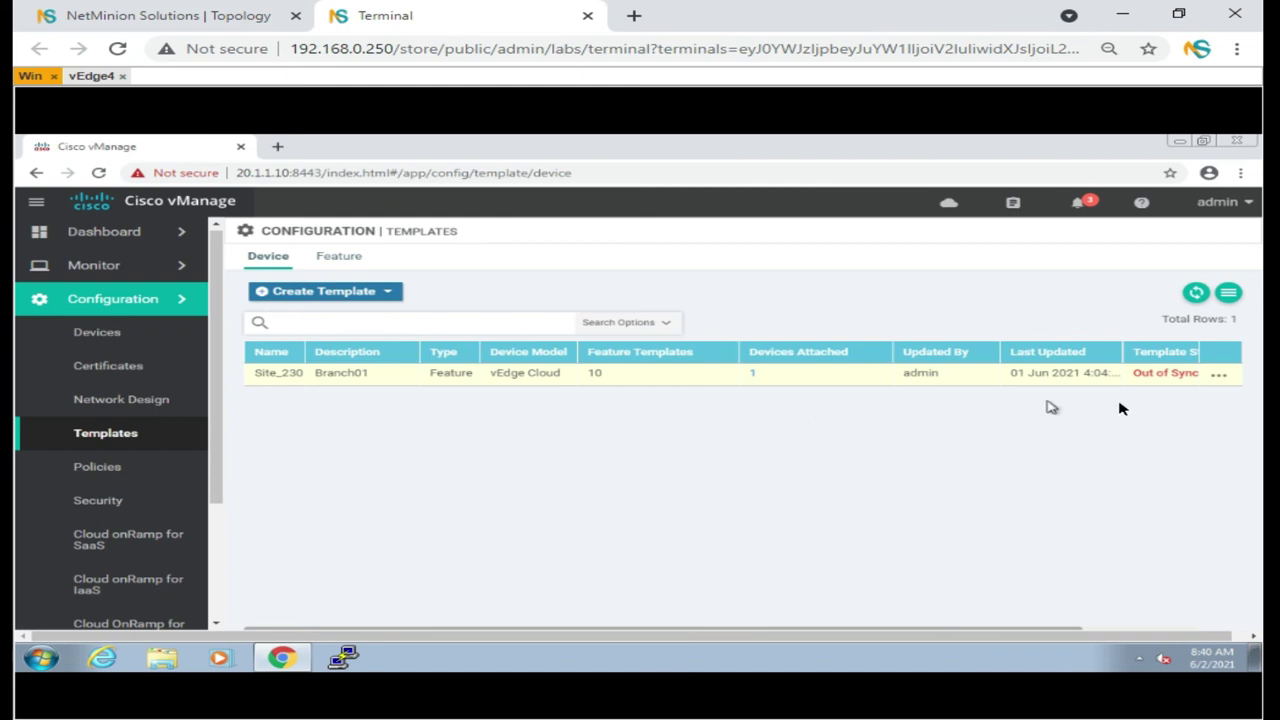
{"action": "left_click", "coordinate": [1216, 378]}
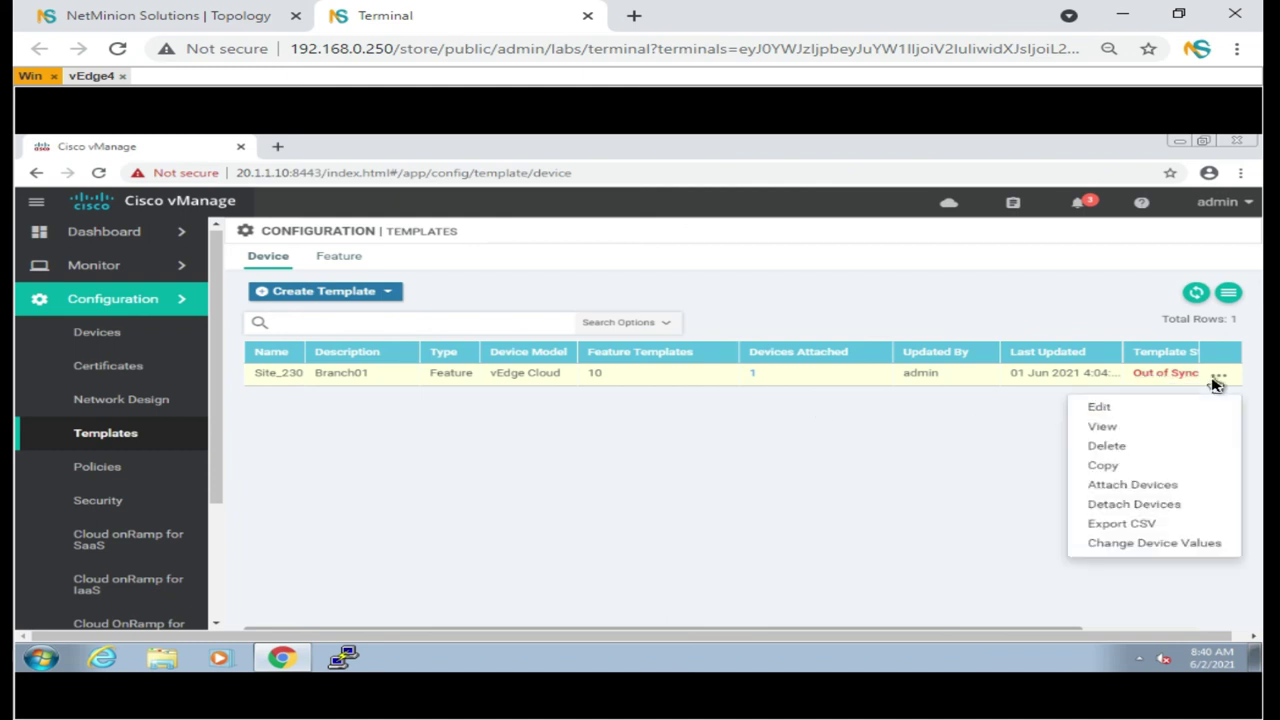
{"action": "left_click", "coordinate": [1120, 410]}
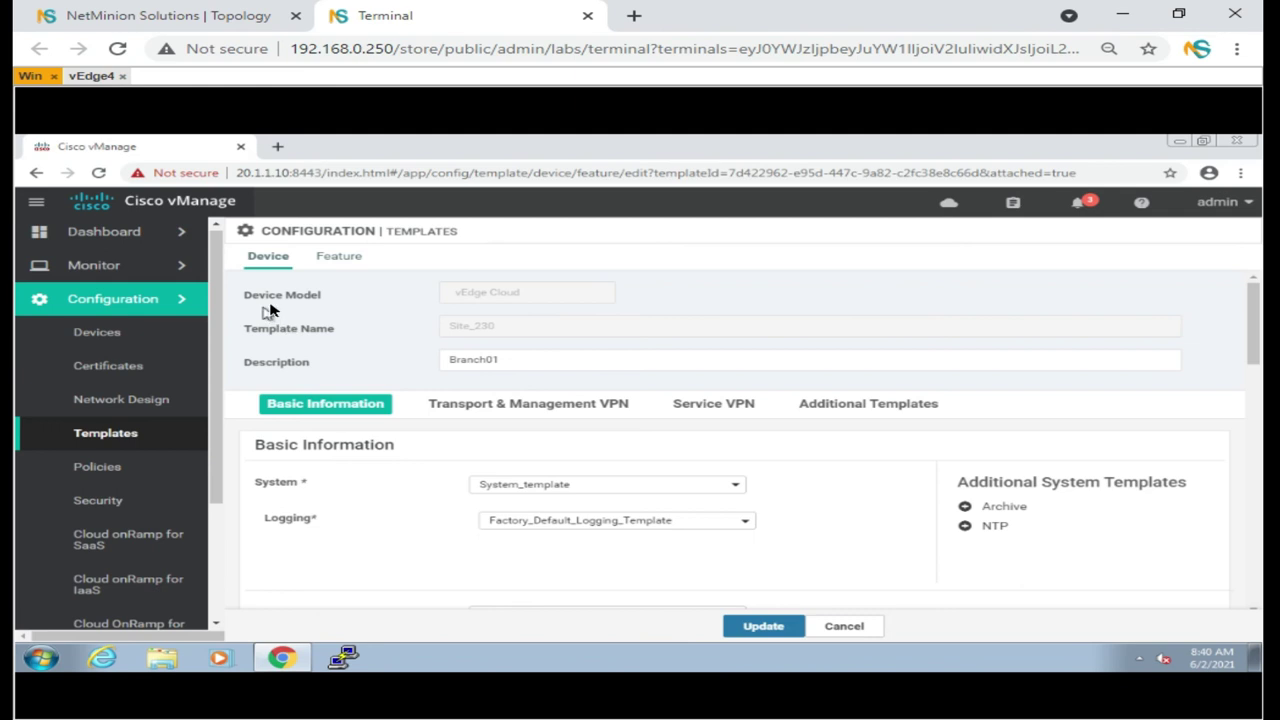
Review Site_230's name, description and System template choices, then cancel without saving.
{"action": "left_click_drag", "start_coordinate": [253, 296], "coordinate": [494, 303]}
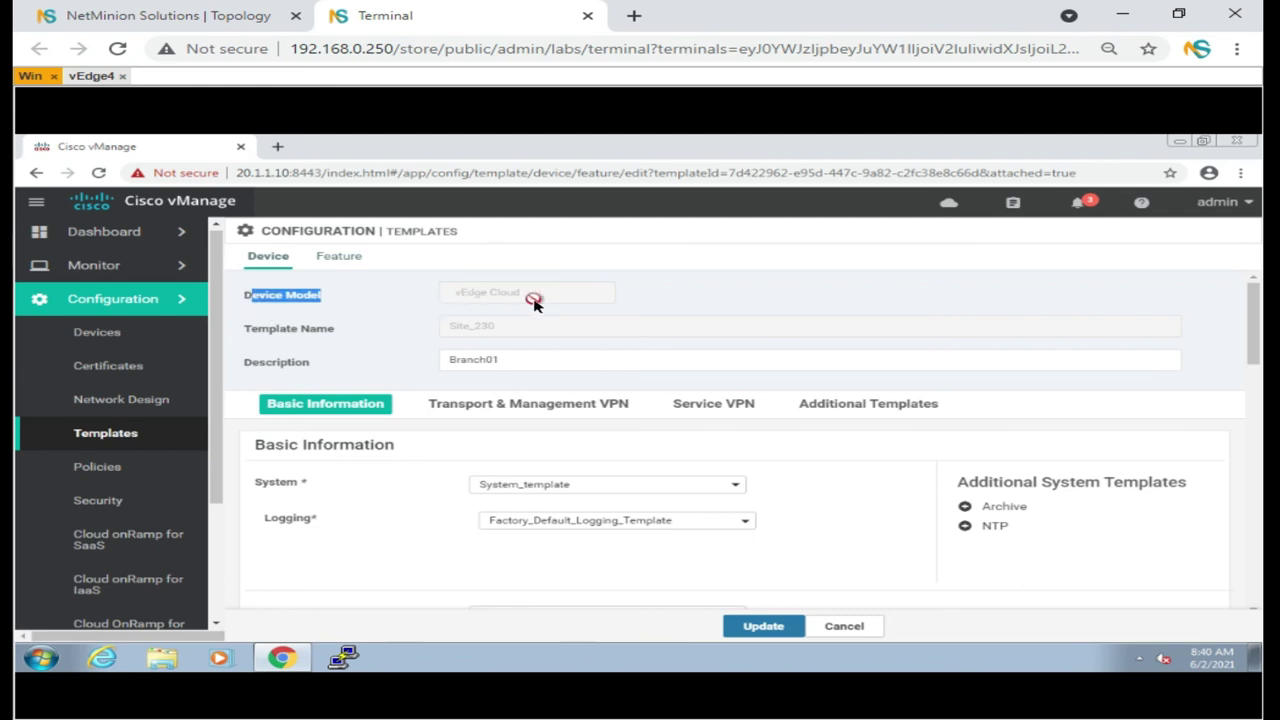
{"action": "left_click_drag", "start_coordinate": [259, 334], "coordinate": [357, 339]}
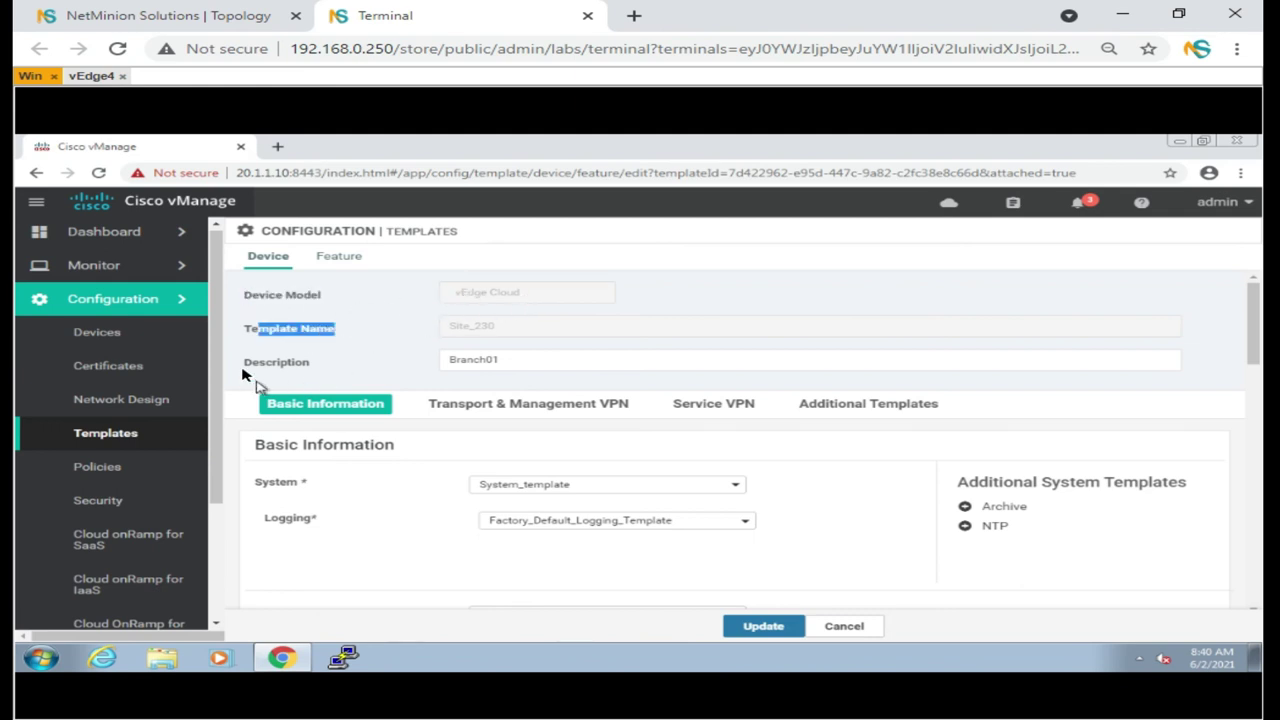
{"action": "left_click_drag", "start_coordinate": [253, 366], "coordinate": [466, 367]}
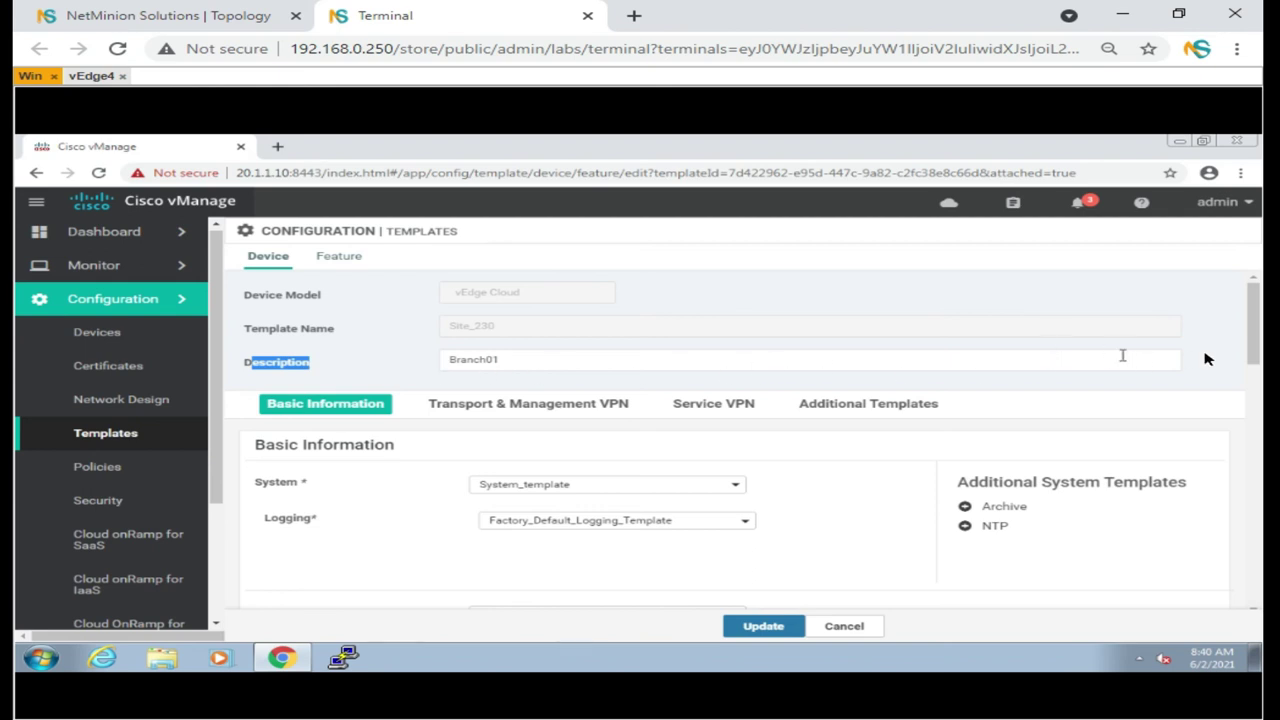
{"action": "left_click_drag", "start_coordinate": [1250, 340], "coordinate": [1251, 366]}
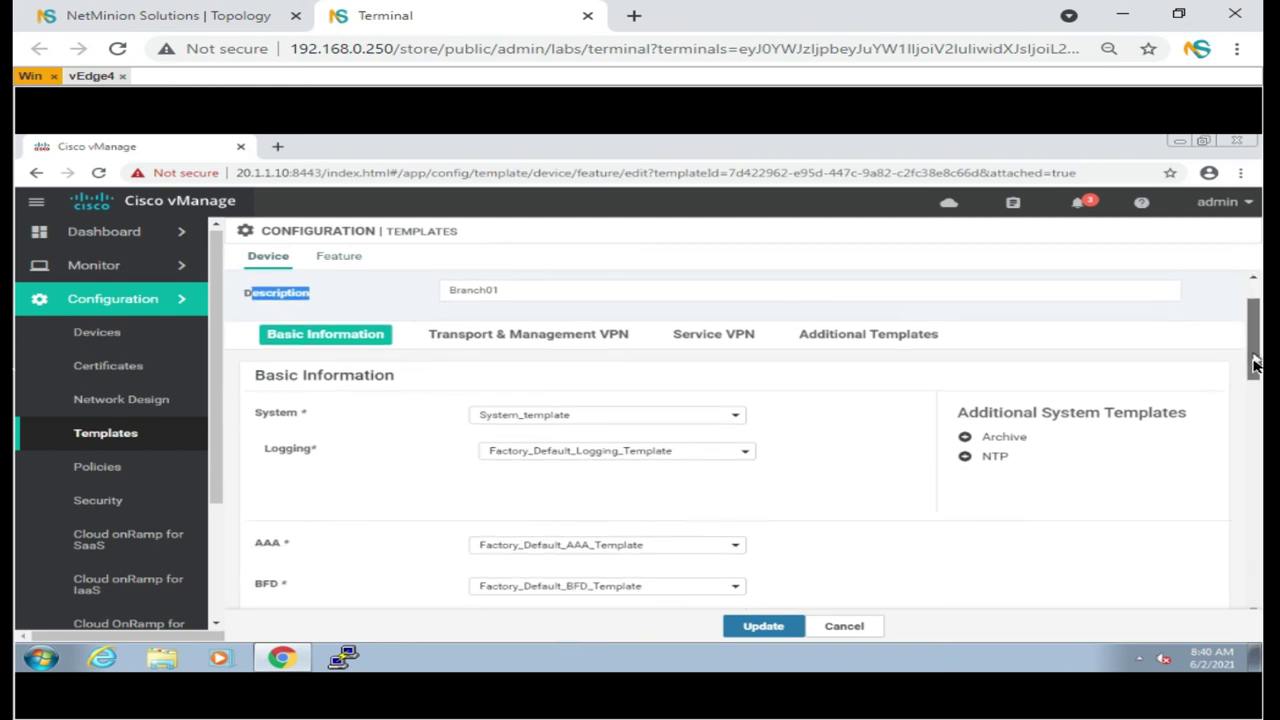
{"action": "left_click", "coordinate": [543, 385]}
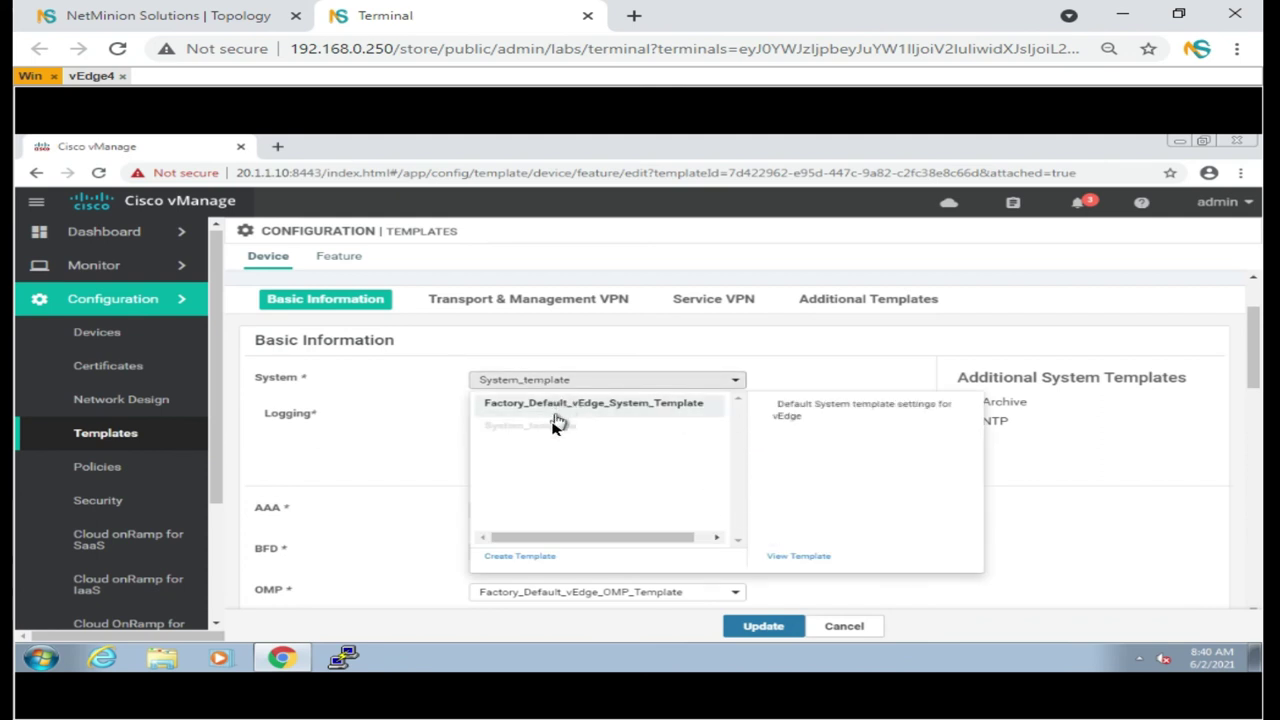
{"action": "left_click", "coordinate": [430, 438]}
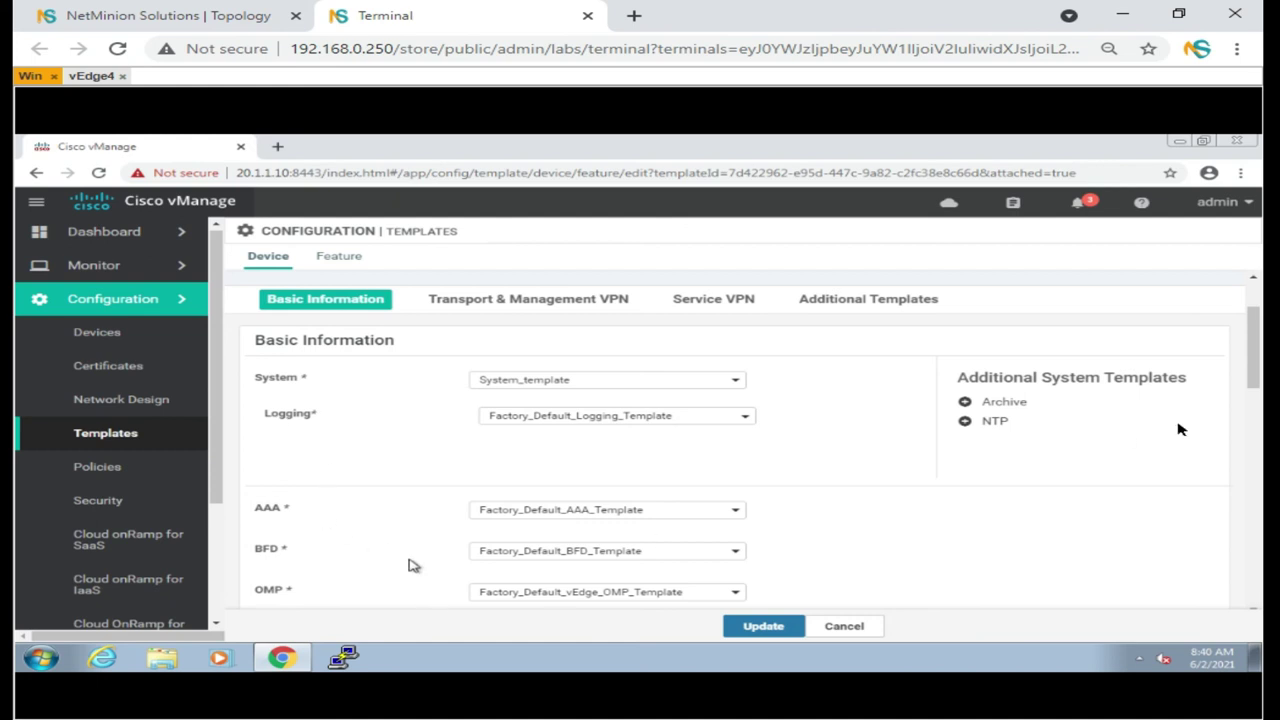
{"action": "left_click_drag", "start_coordinate": [1257, 355], "coordinate": [1257, 422]}
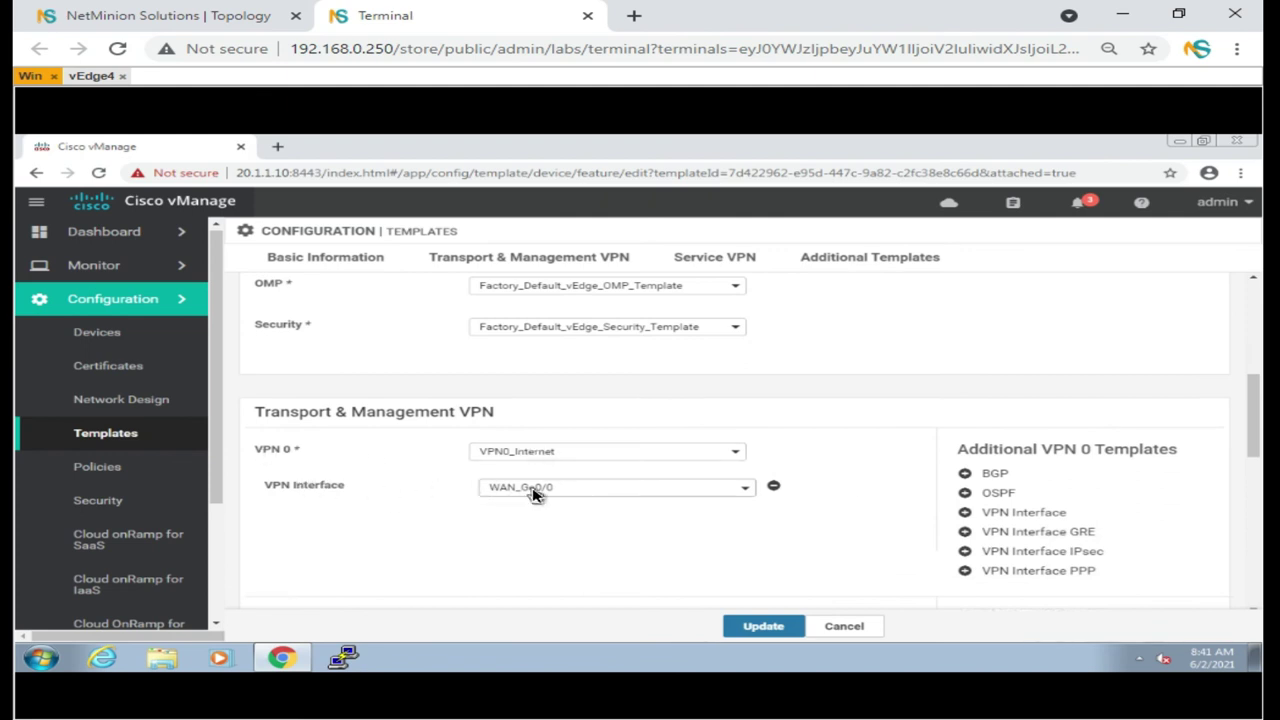
{"action": "left_click", "coordinate": [840, 626]}
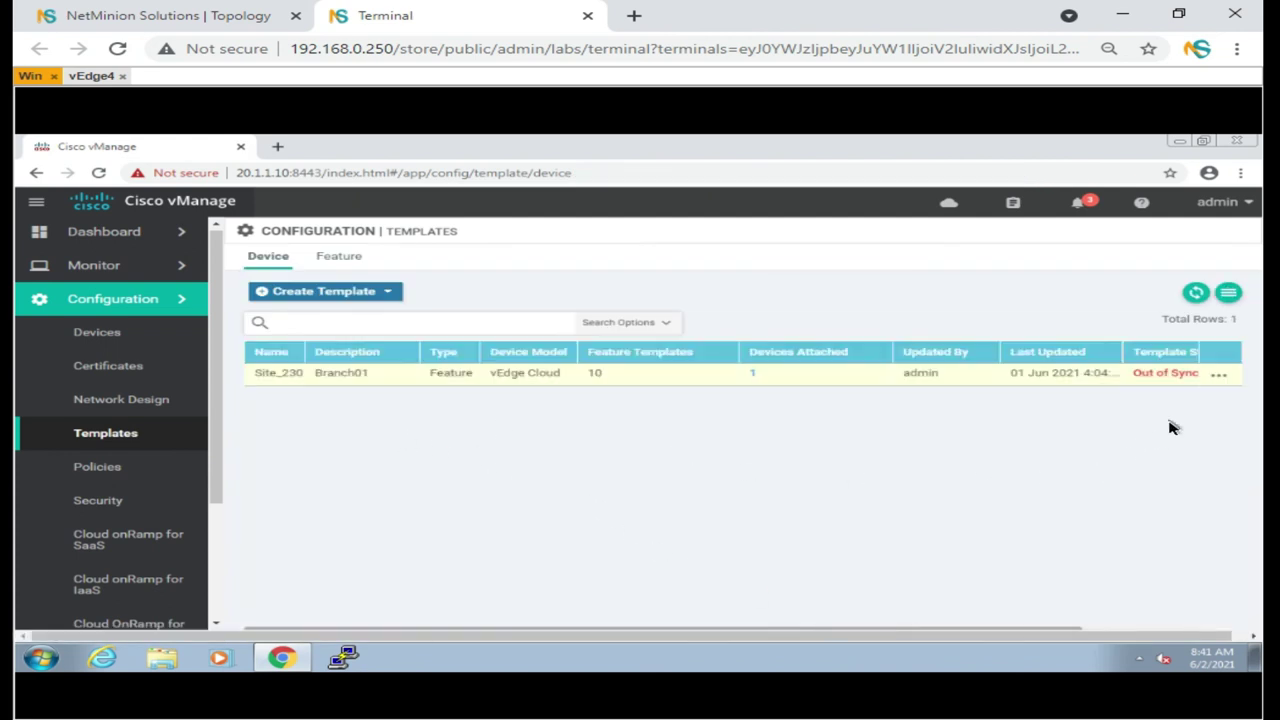
Detach vEdge4 from the Site_230 device template using Detach Devices.
{"action": "left_click", "coordinate": [1218, 375]}
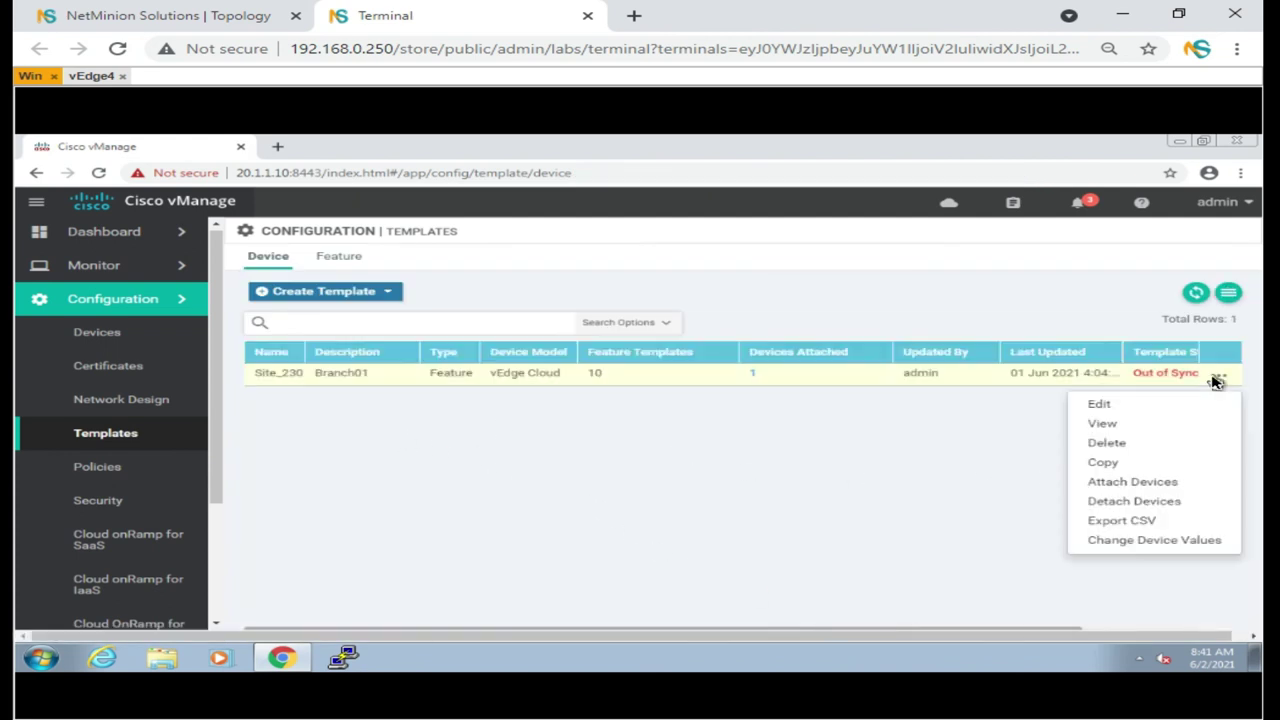
{"action": "left_click", "coordinate": [1136, 501]}
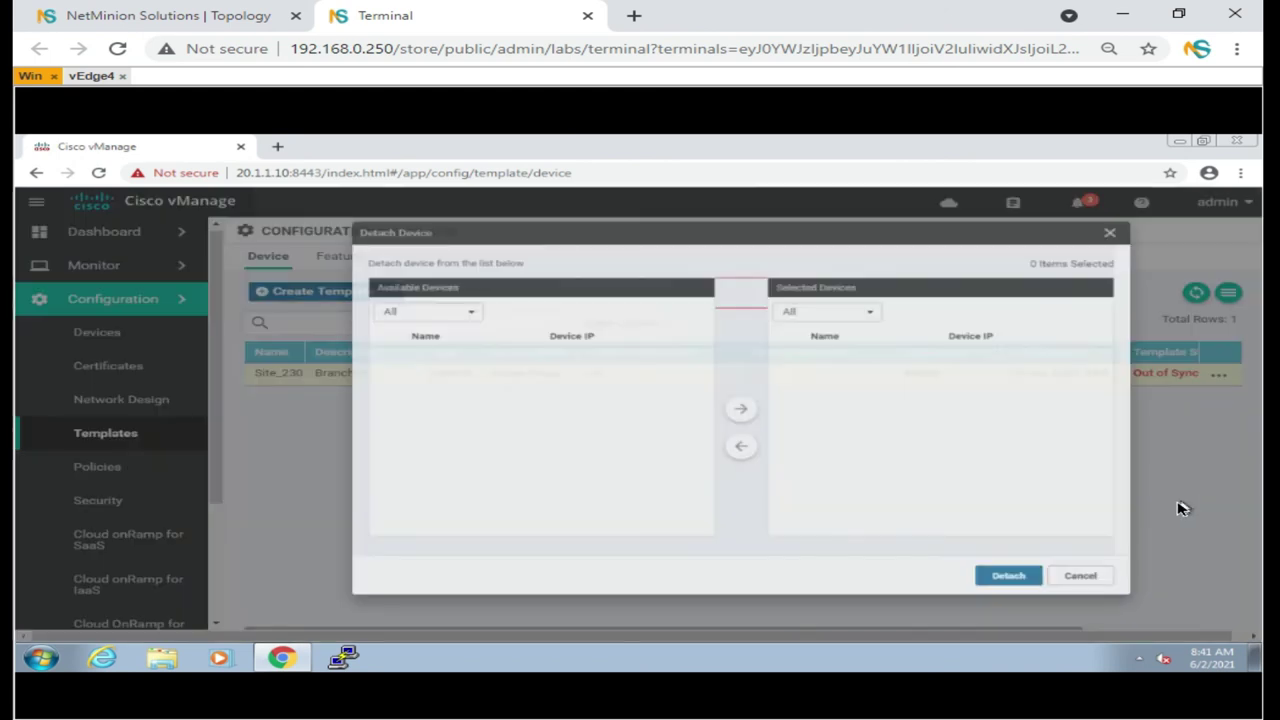
{"action": "left_click", "coordinate": [335, 366]}
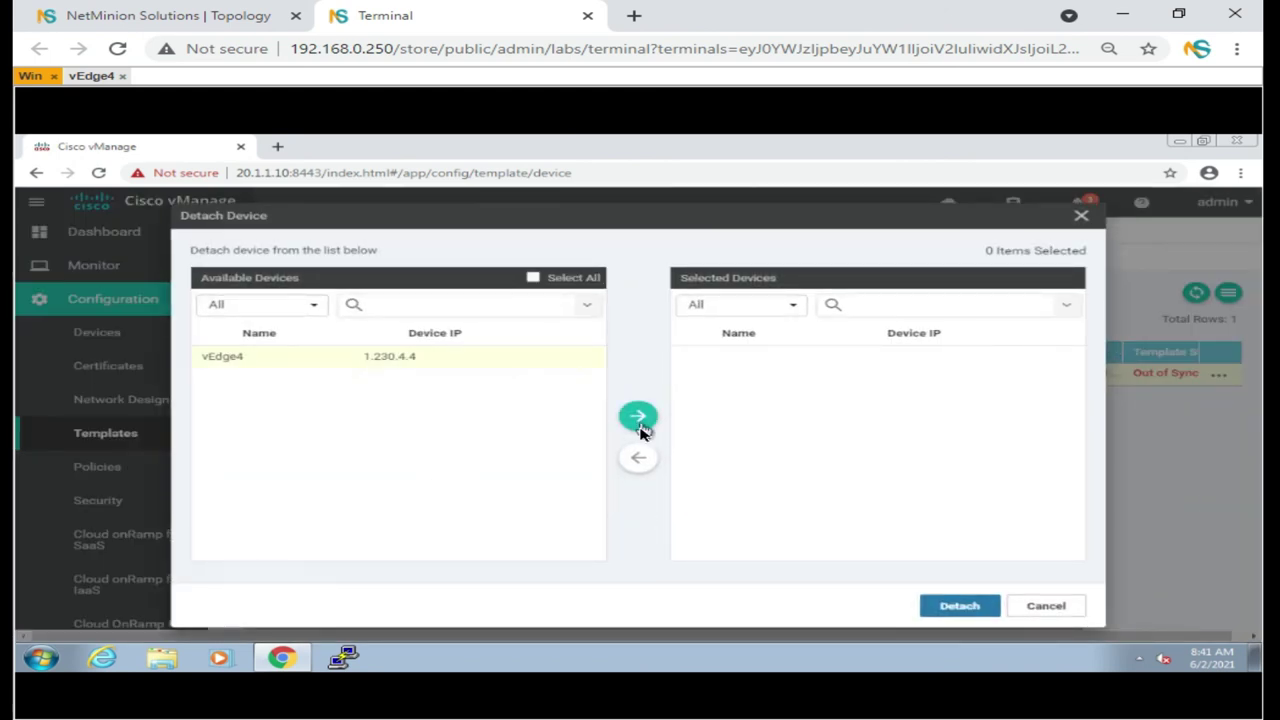
{"action": "left_click", "coordinate": [640, 420]}
{"action": "left_click", "coordinate": [962, 606]}
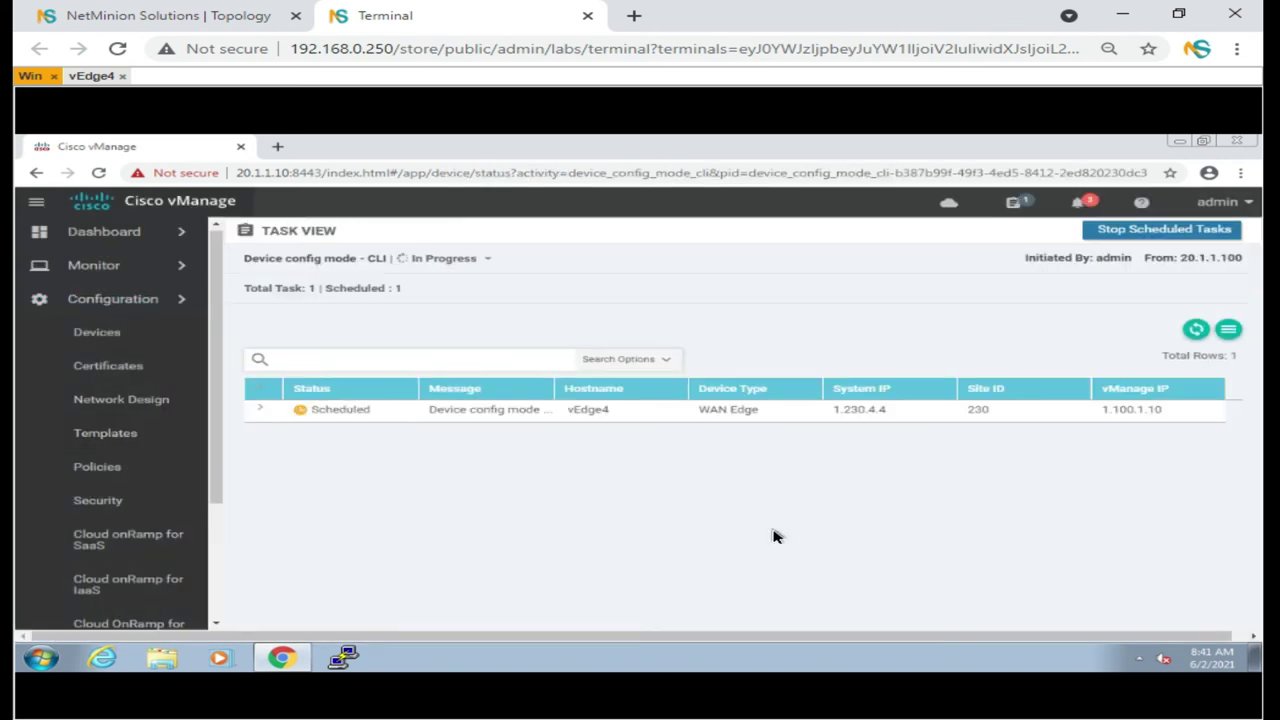
{"action": "left_click_drag", "start_coordinate": [817, 640], "coordinate": [950, 640]}
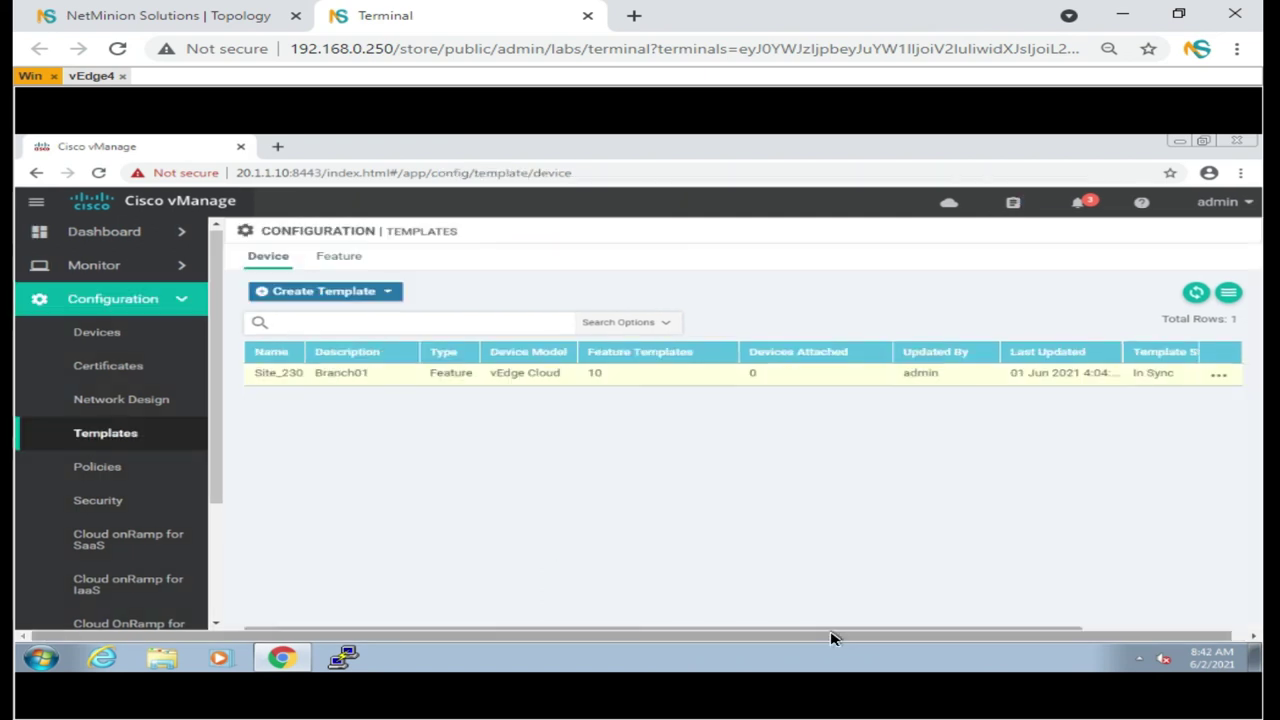
Attach vEdge4 to the Site_230 device template using Attach Devices.
{"action": "left_click_drag", "start_coordinate": [830, 637], "coordinate": [1114, 417]}
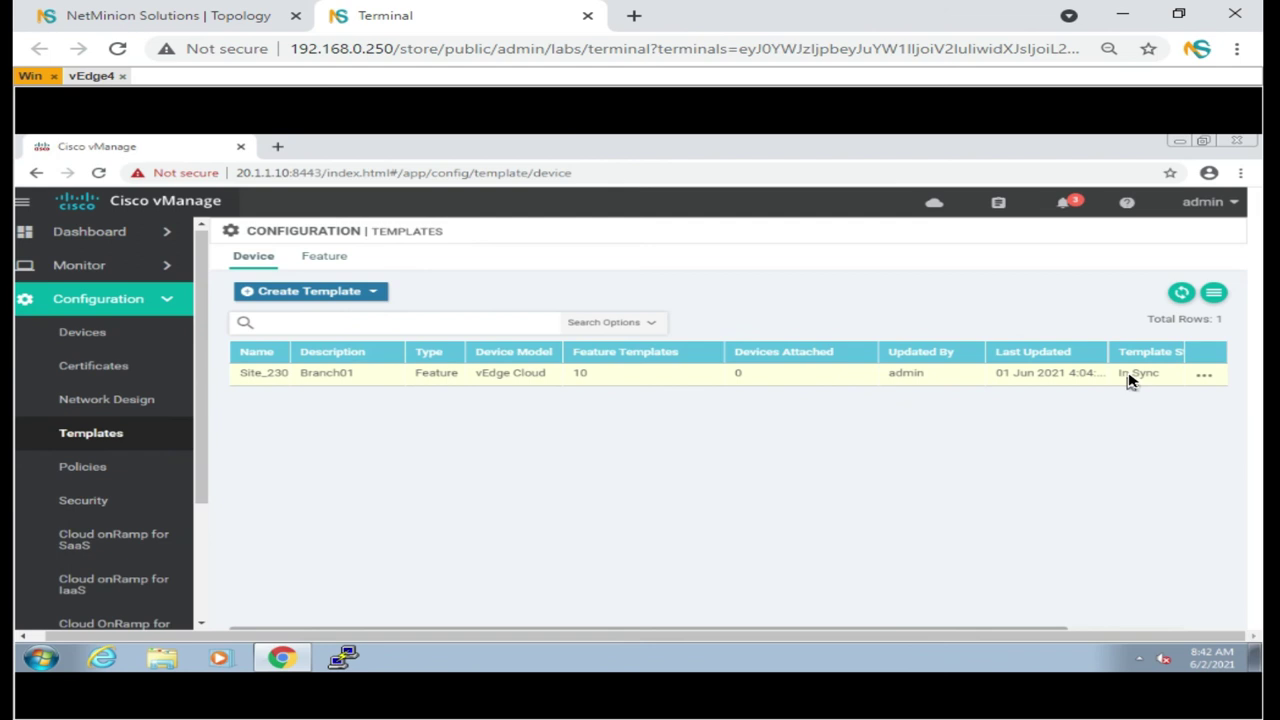
{"action": "left_click", "coordinate": [1204, 375]}
{"action": "left_click", "coordinate": [1160, 479]}
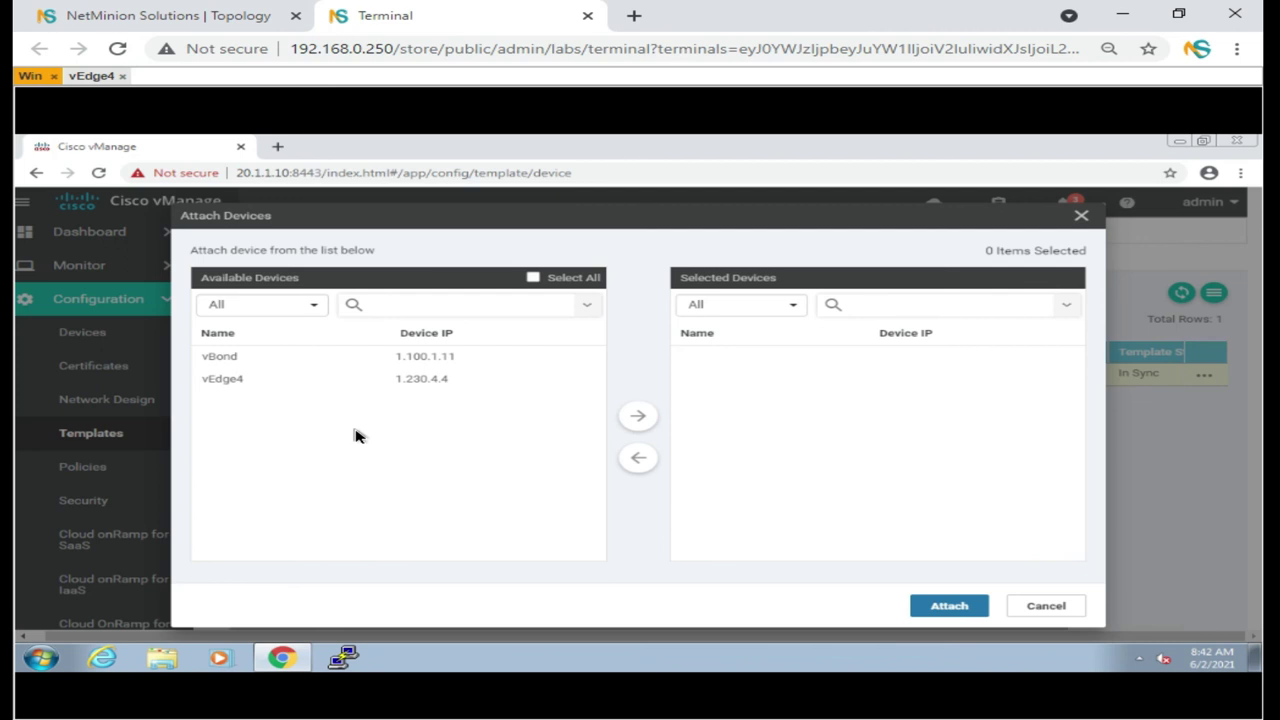
{"action": "left_click", "coordinate": [418, 382]}
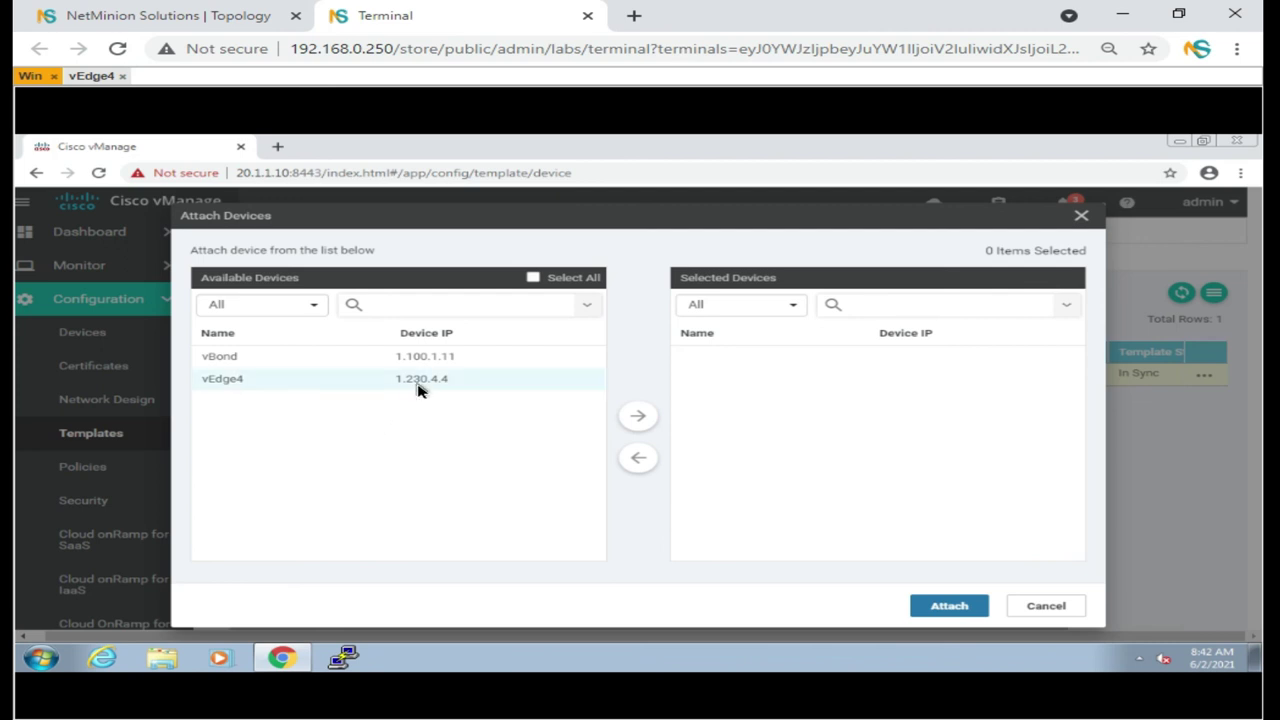
{"action": "left_click", "coordinate": [633, 421]}
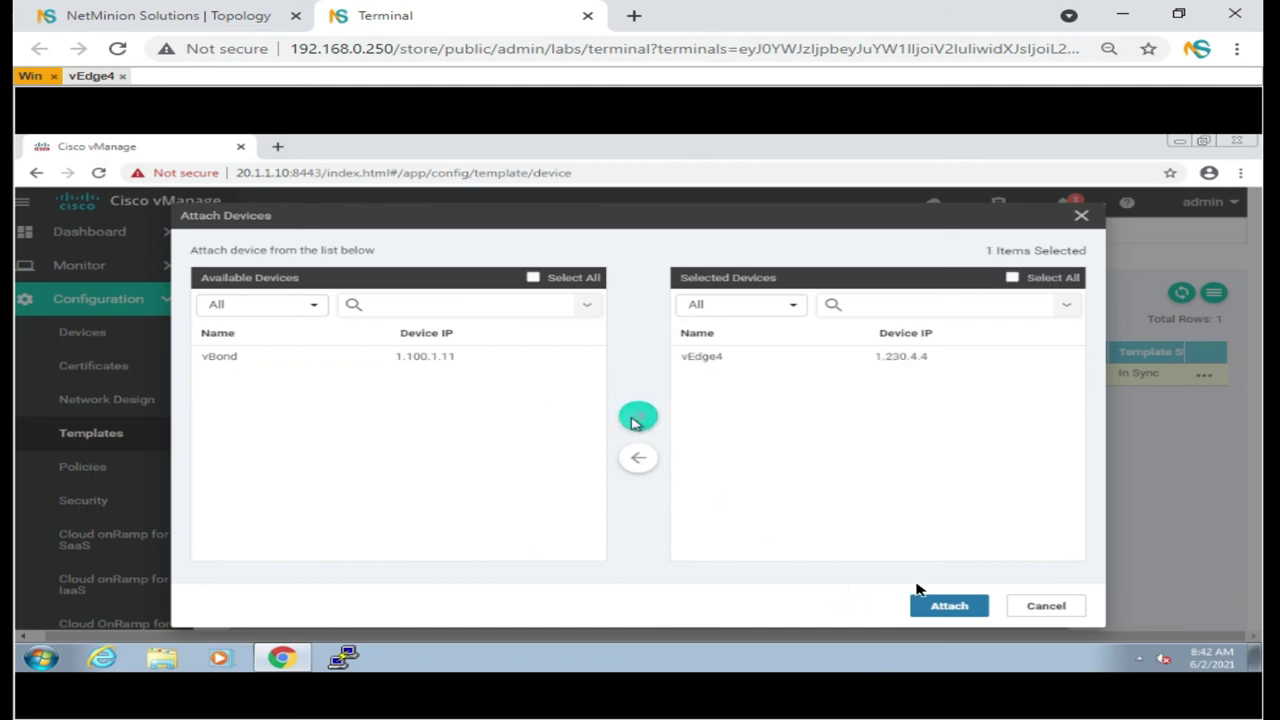
{"action": "left_click", "coordinate": [948, 606]}
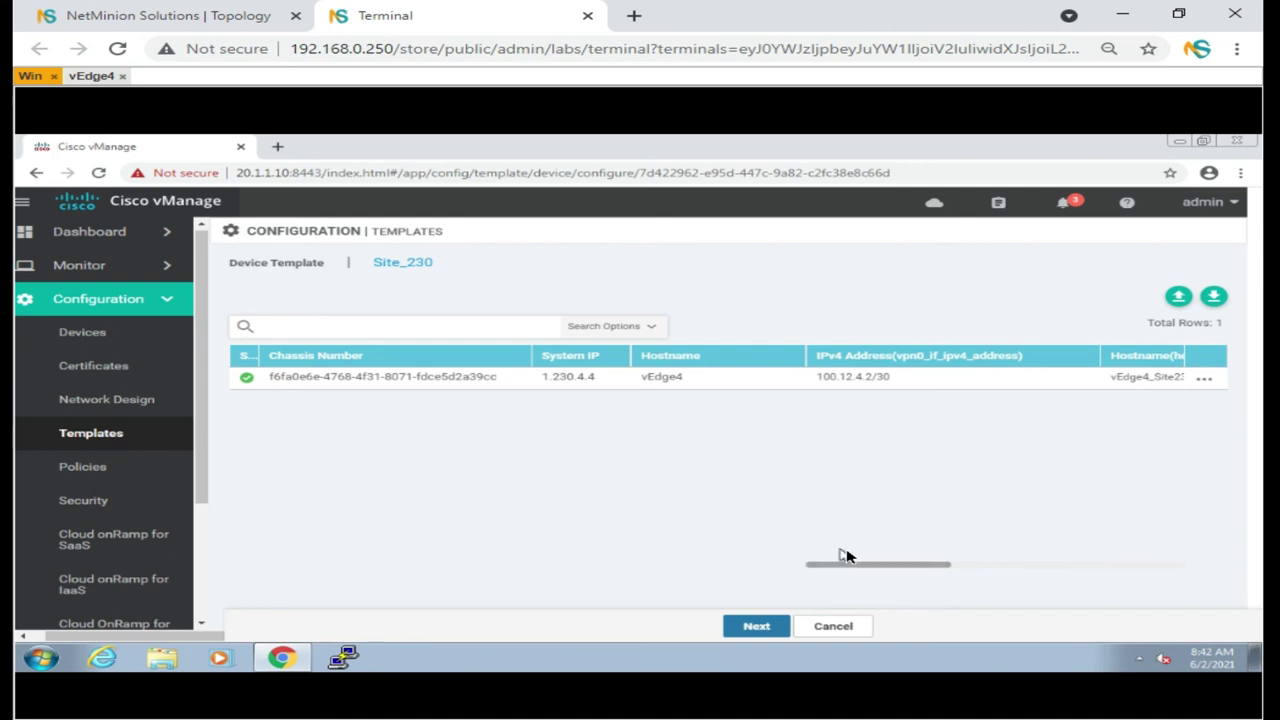
Check vEdge4's values, including IPv4 address 1.230.4.4, and continue to the configuration preview.
{"action": "left_click_drag", "start_coordinate": [853, 570], "coordinate": [1124, 570]}
{"action": "left_click_drag", "start_coordinate": [1043, 570], "coordinate": [820, 570]}
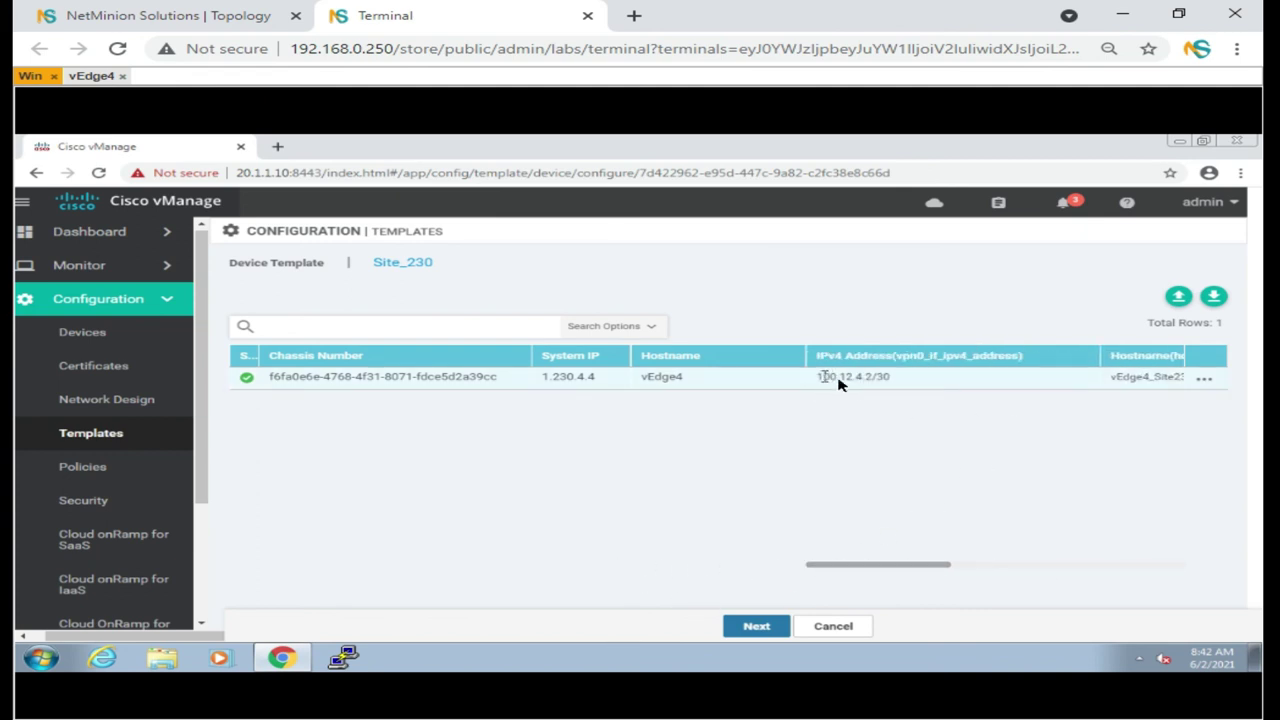
{"action": "left_click", "coordinate": [940, 385]}
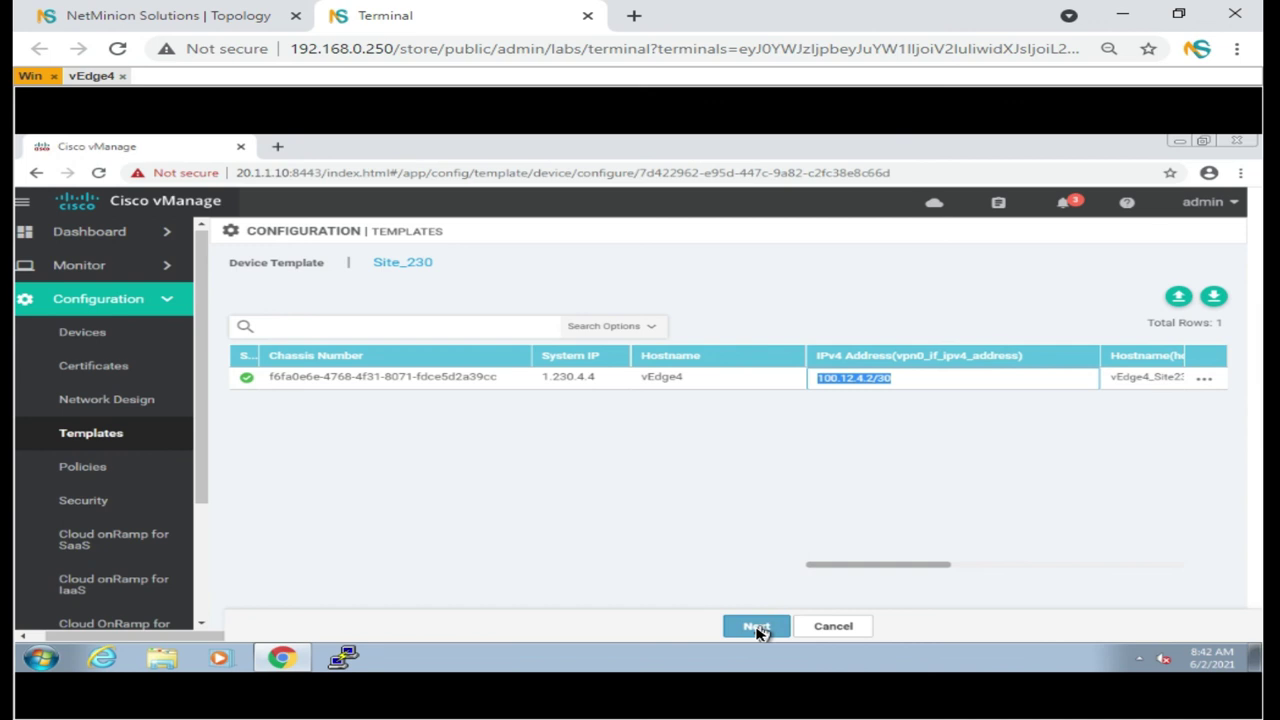
{"action": "left_click", "coordinate": [757, 627]}
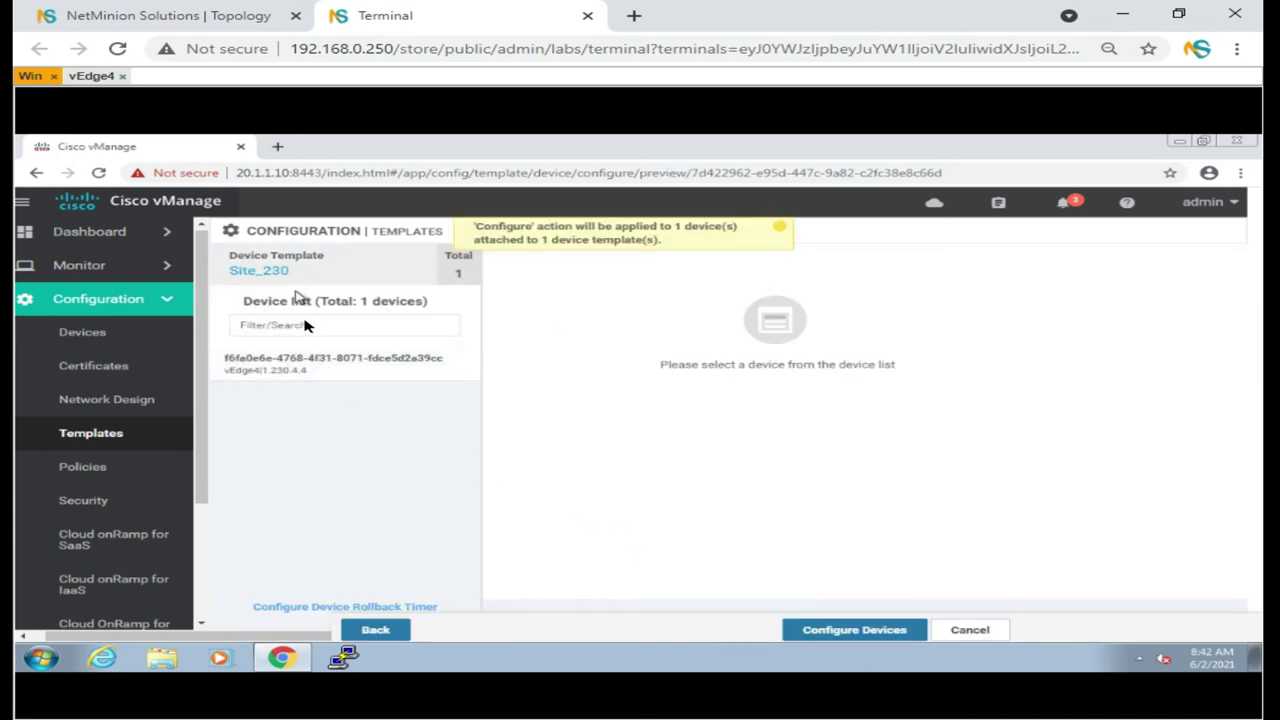
Preview vEdge4's configuration, then compare it in Config Diff showing host-name vEdge4_Site230.
{"action": "left_click", "coordinate": [308, 366]}
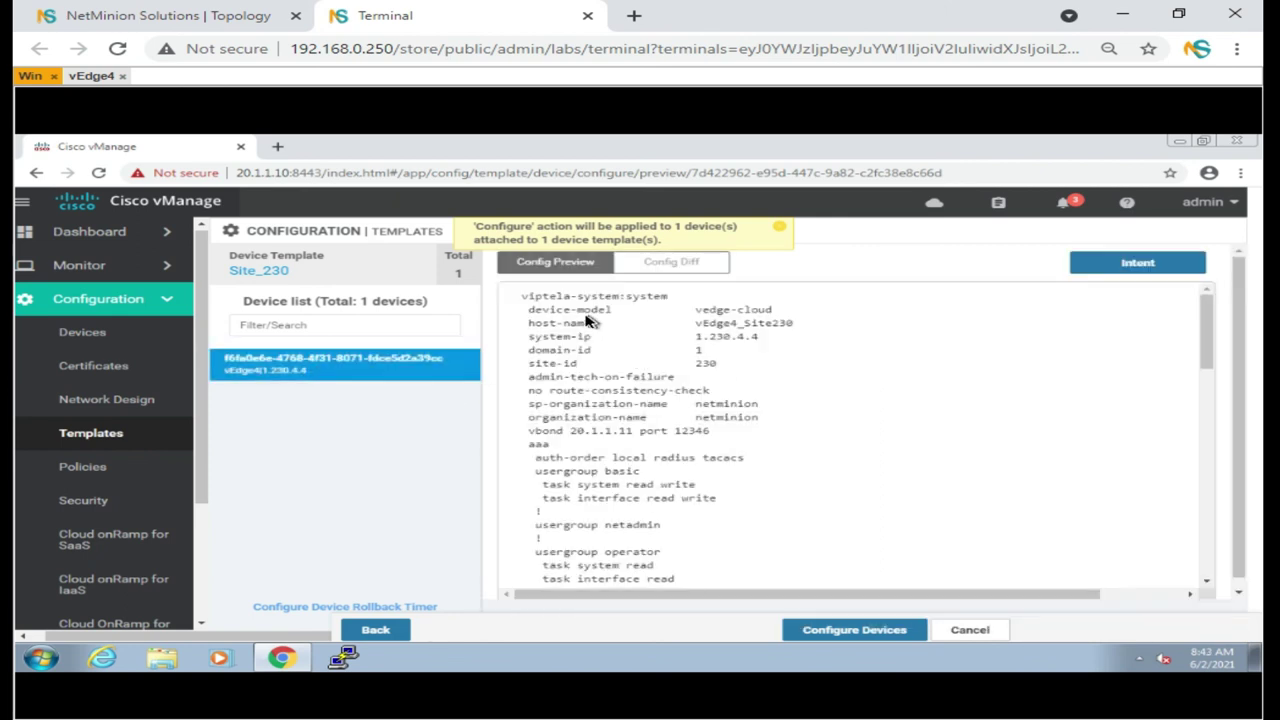
{"action": "left_click_drag", "start_coordinate": [529, 298], "coordinate": [730, 556]}
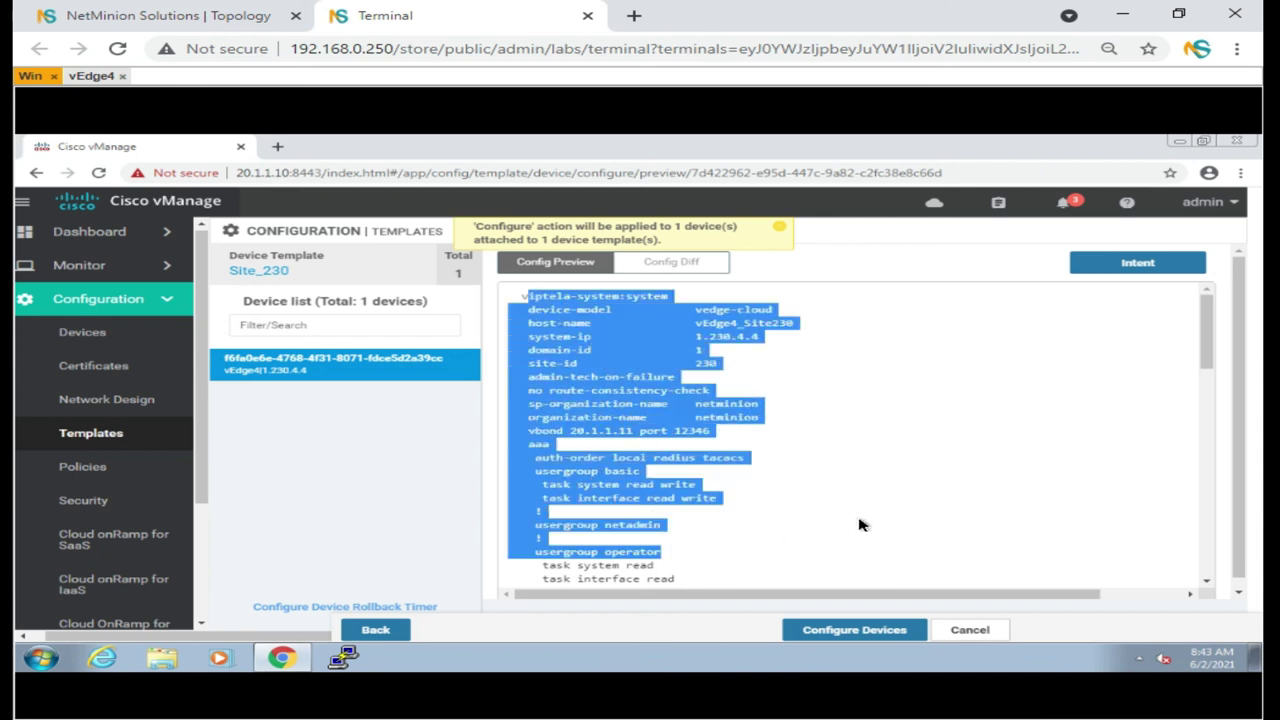
{"action": "left_click", "coordinate": [777, 230]}
{"action": "scroll", "coordinate": [846, 423], "scroll_direction": "down", "scroll_amount": 5}
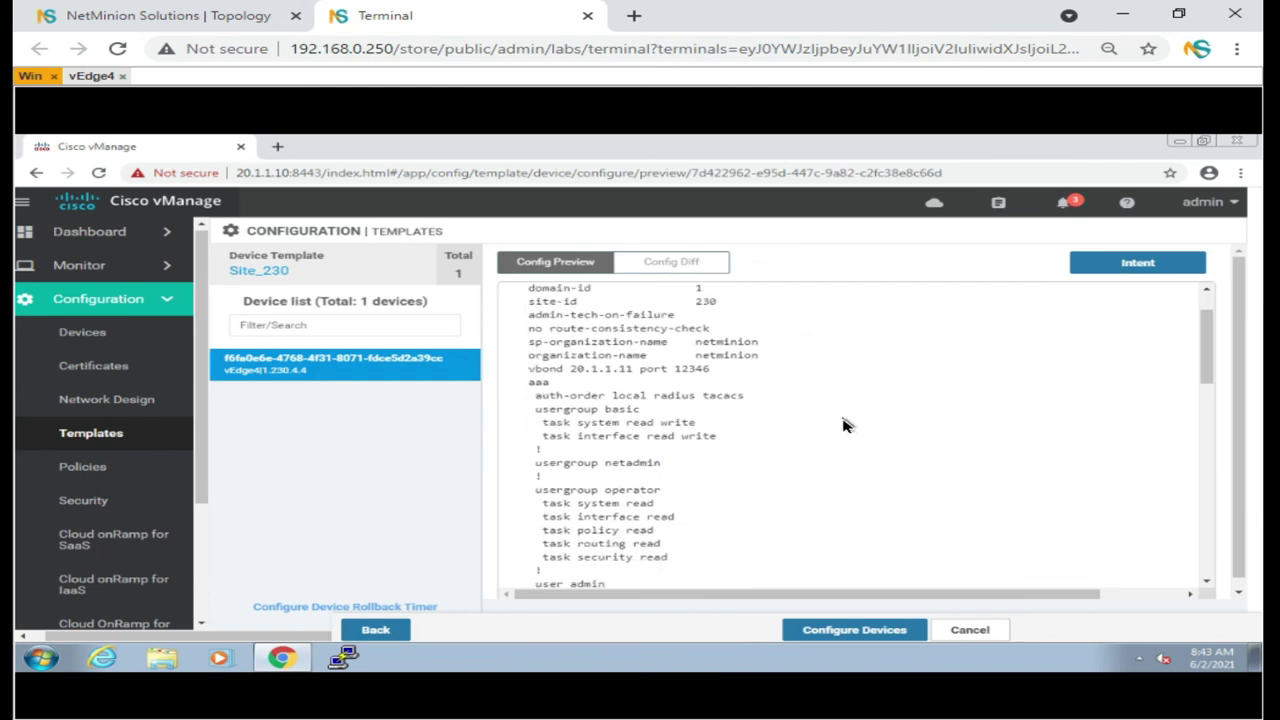
{"action": "scroll", "coordinate": [843, 424], "scroll_direction": "down", "scroll_amount": 10}
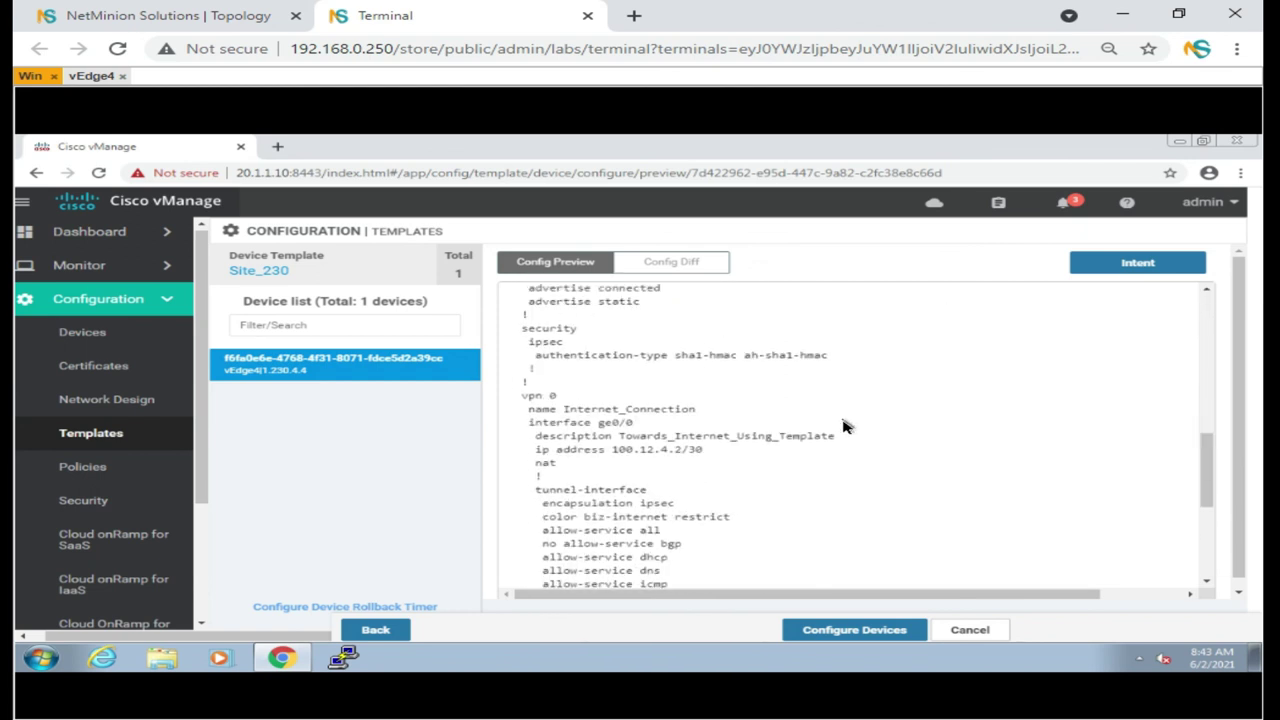
{"action": "left_click", "coordinate": [677, 266]}
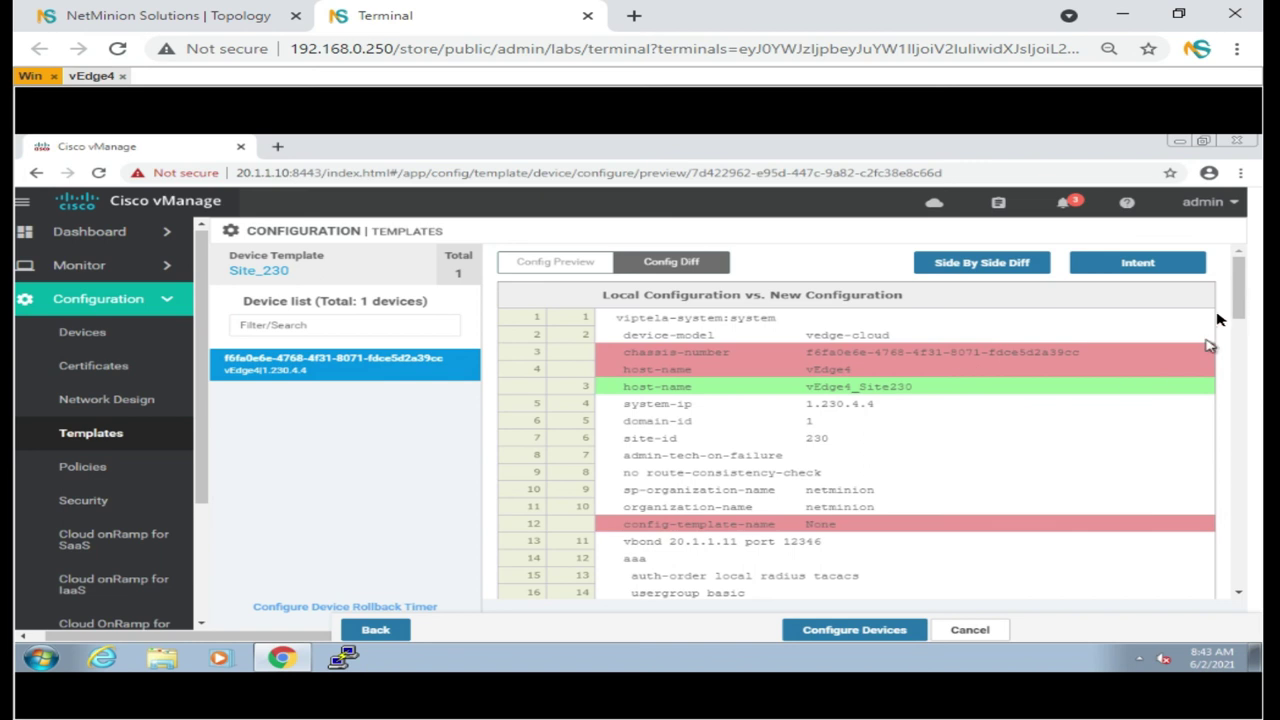
Compare the diff's host-name change to vEdge4_Site230 with the current vEdge4 terminal prompt.
{"action": "left_click_drag", "start_coordinate": [1239, 302], "coordinate": [1239, 310]}
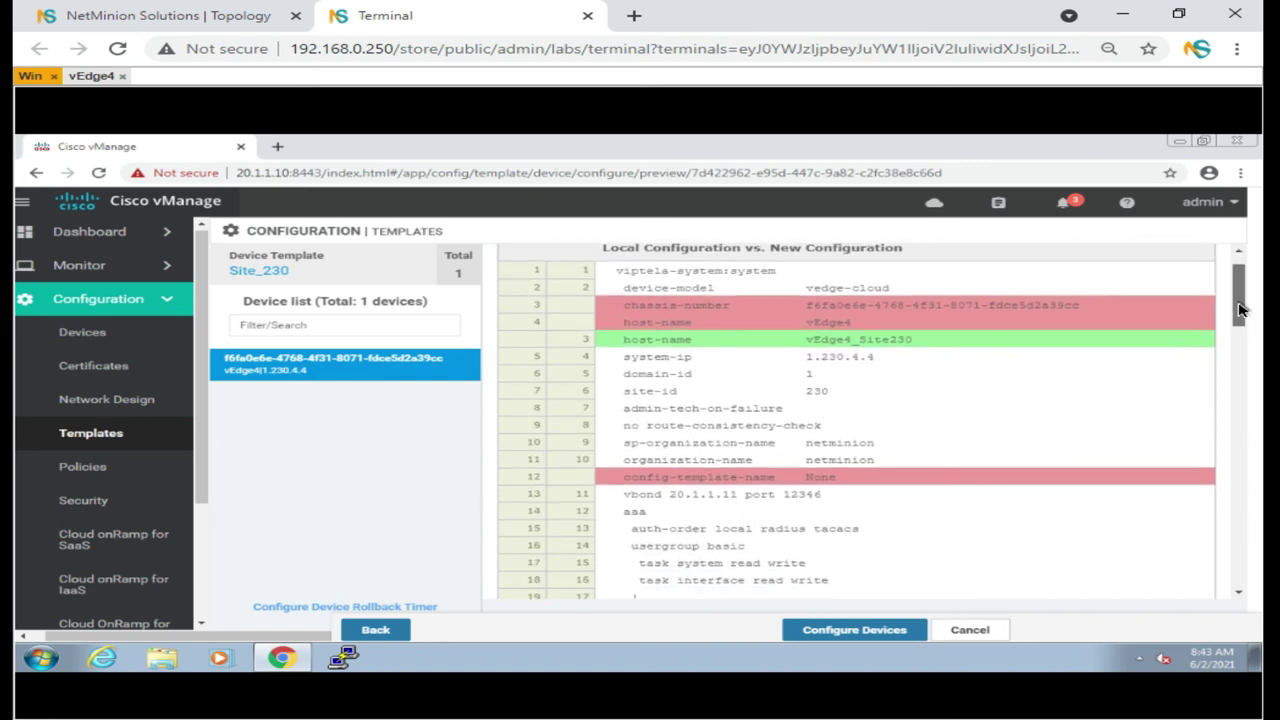
{"action": "left_click_drag", "start_coordinate": [648, 343], "coordinate": [943, 371]}
{"action": "left_click", "coordinate": [950, 378]}
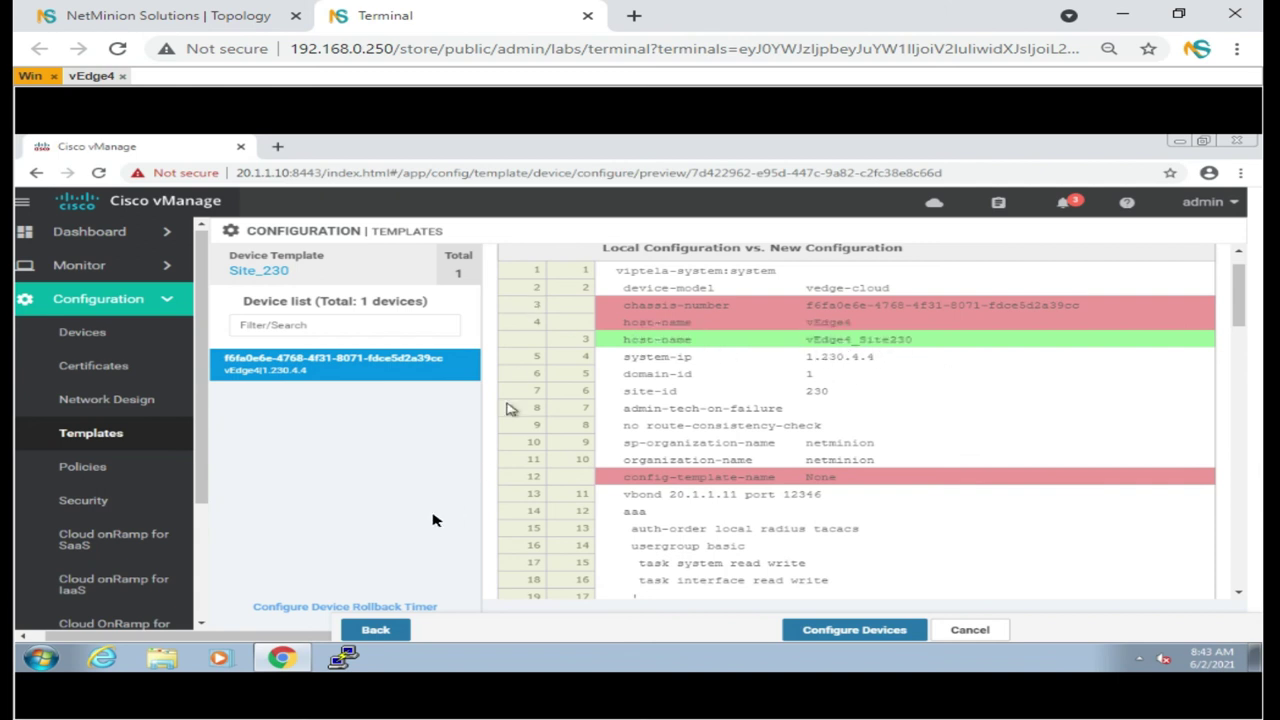
{"action": "left_click", "coordinate": [90, 77]}
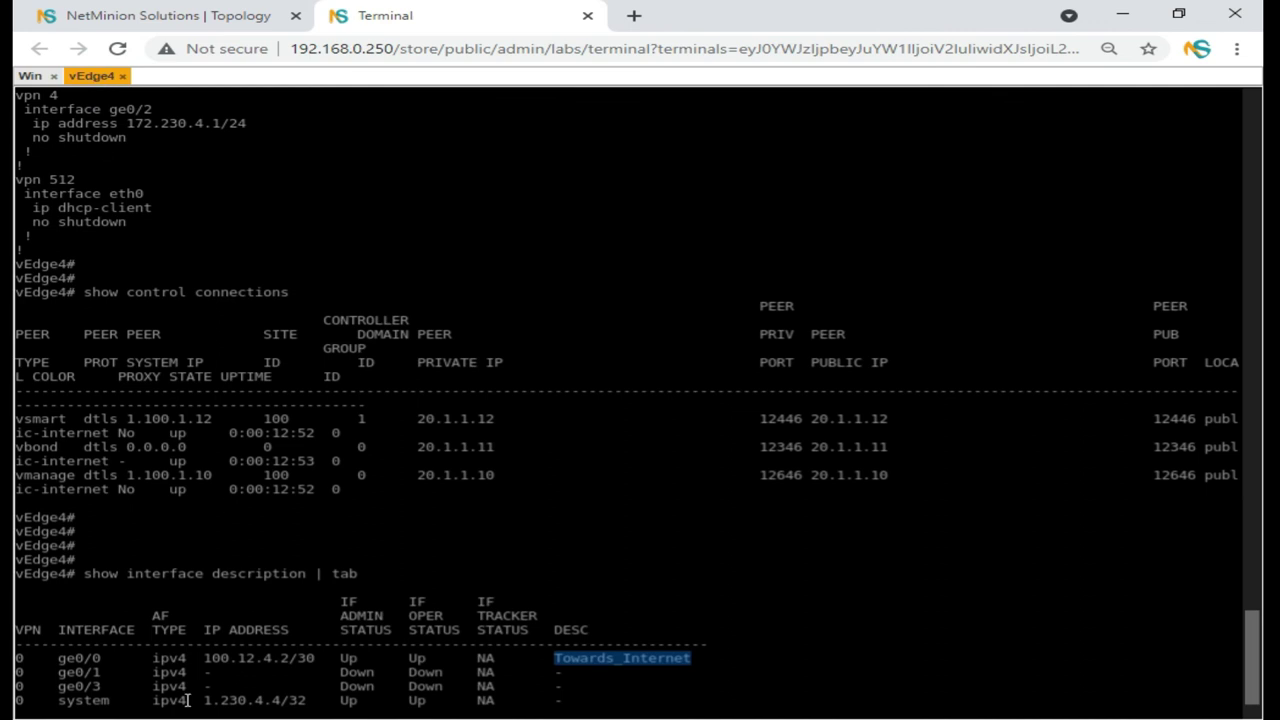
{"action": "left_click_drag", "start_coordinate": [90, 264], "coordinate": [25, 265]}
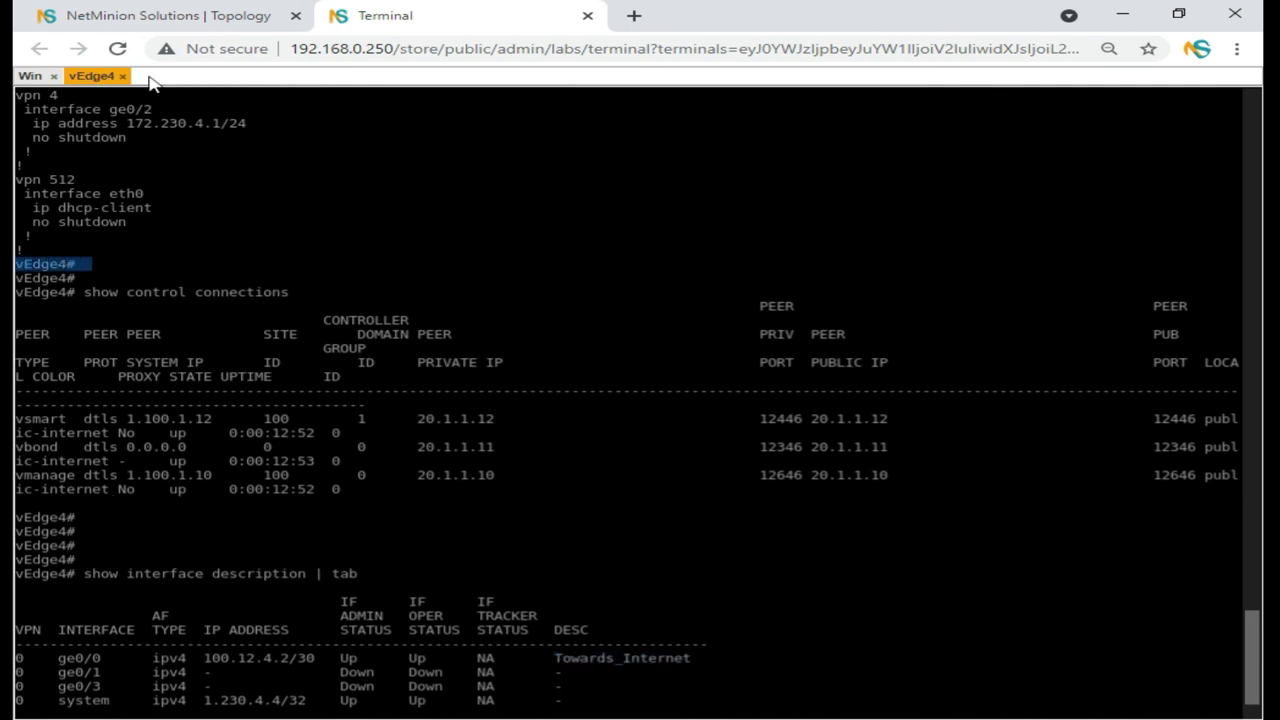
{"action": "left_click", "coordinate": [28, 77]}
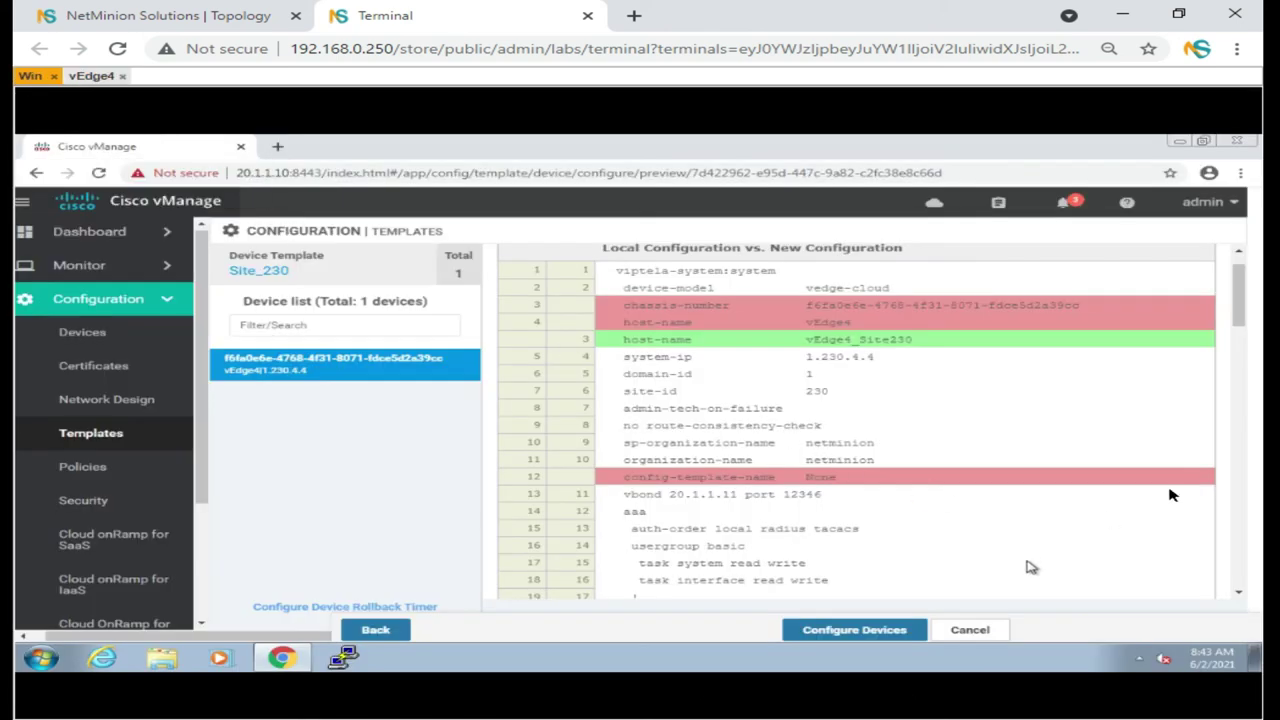
Scroll down the diff to examine the ip route line and lines 79 through 82.
{"action": "left_click_drag", "start_coordinate": [1237, 307], "coordinate": [1241, 532]}
{"action": "left_click_drag", "start_coordinate": [613, 487], "coordinate": [910, 490]}
{"action": "left_click_drag", "start_coordinate": [645, 516], "coordinate": [730, 590]}
{"action": "left_click", "coordinate": [980, 444]}
Scroll back up to review the added Internet_Connection name line.
{"action": "left_click_drag", "start_coordinate": [1237, 532], "coordinate": [1236, 482]}
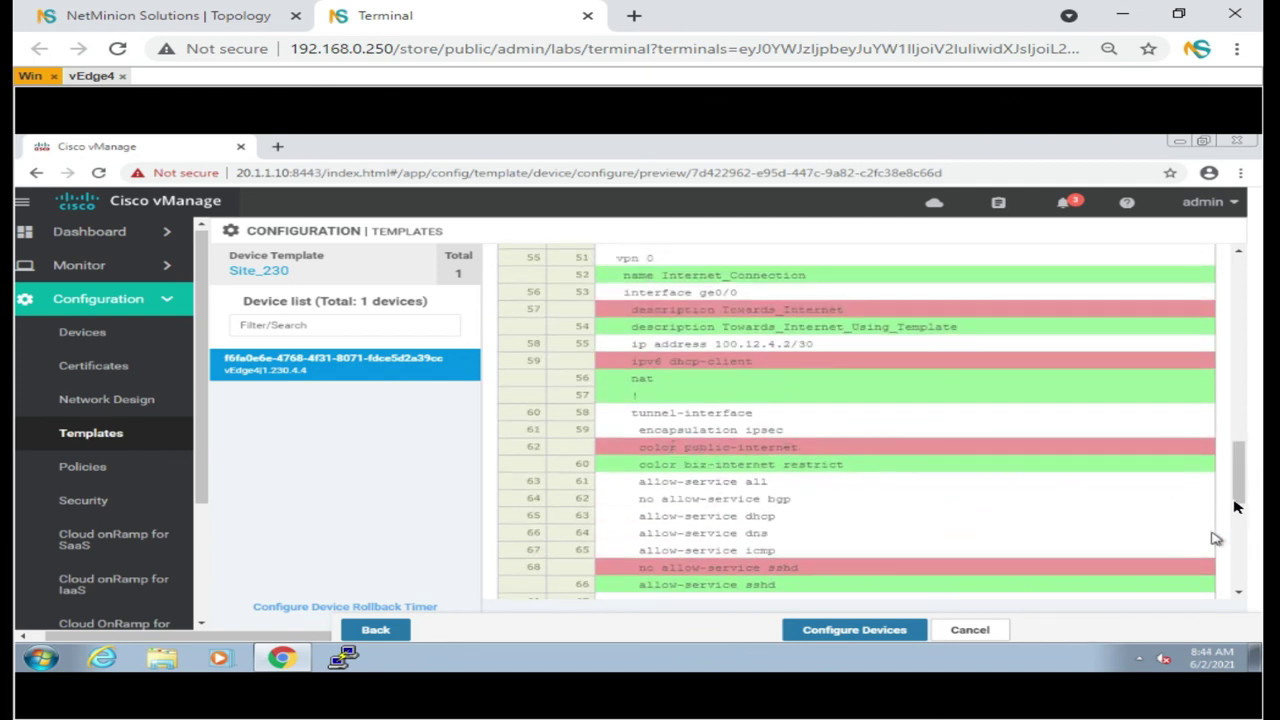
{"action": "left_click_drag", "start_coordinate": [1237, 490], "coordinate": [1237, 484]}
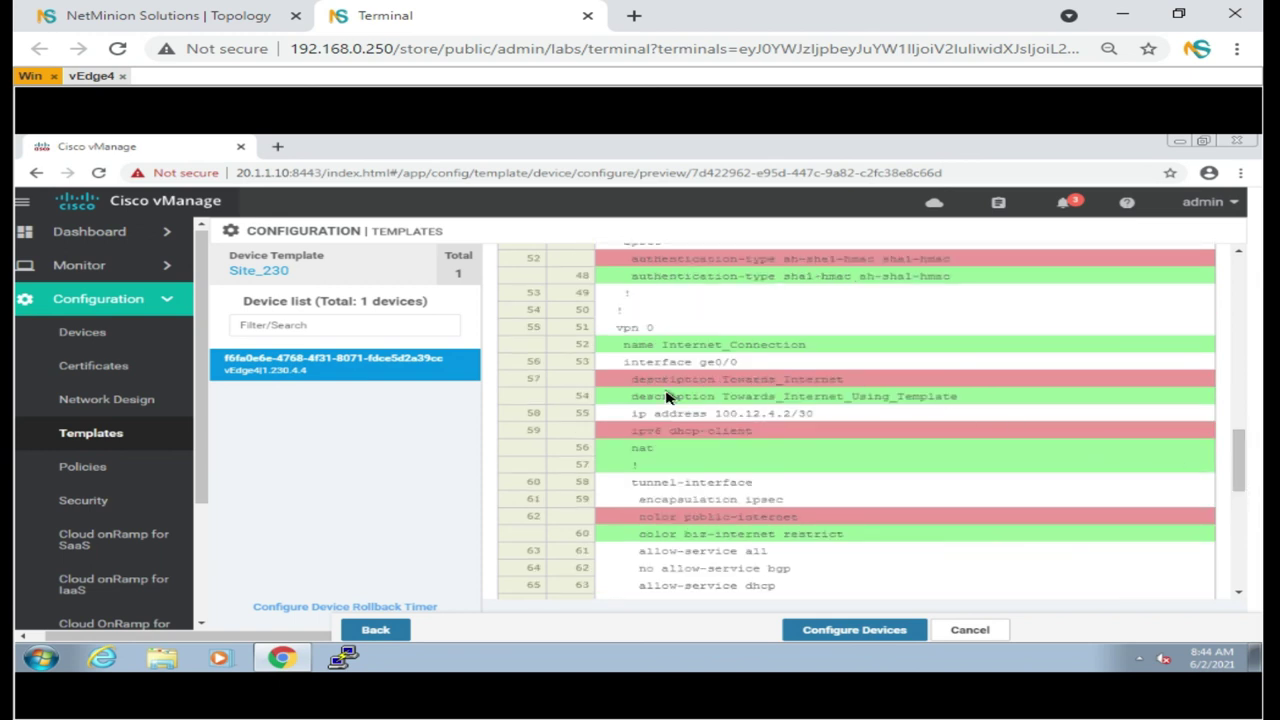
{"action": "left_click_drag", "start_coordinate": [720, 357], "coordinate": [809, 354]}
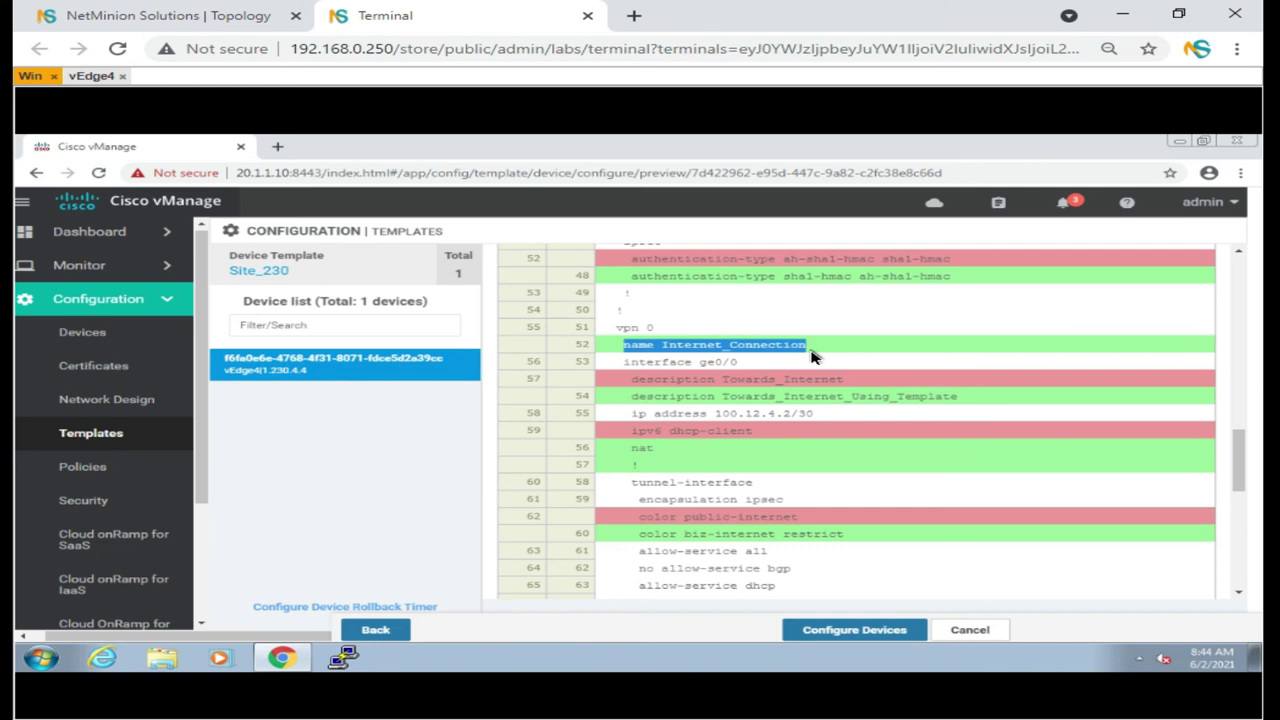
{"action": "left_click", "coordinate": [880, 356]}
{"action": "left_click_drag", "start_coordinate": [1238, 482], "coordinate": [1224, 297]}
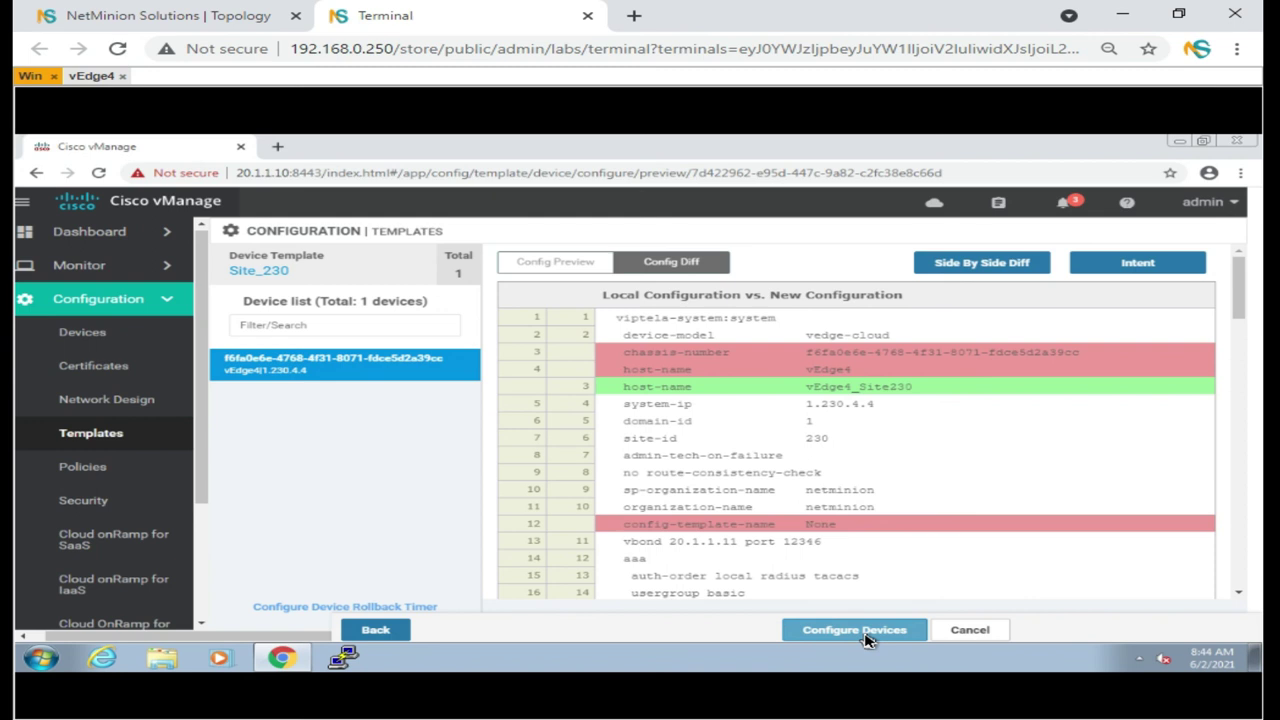
Push Site_230 to vEdge4, confirm the vEdge4_Site230 prompt, and enter config mode with 'conf ter'.
{"action": "left_click", "coordinate": [826, 633]}
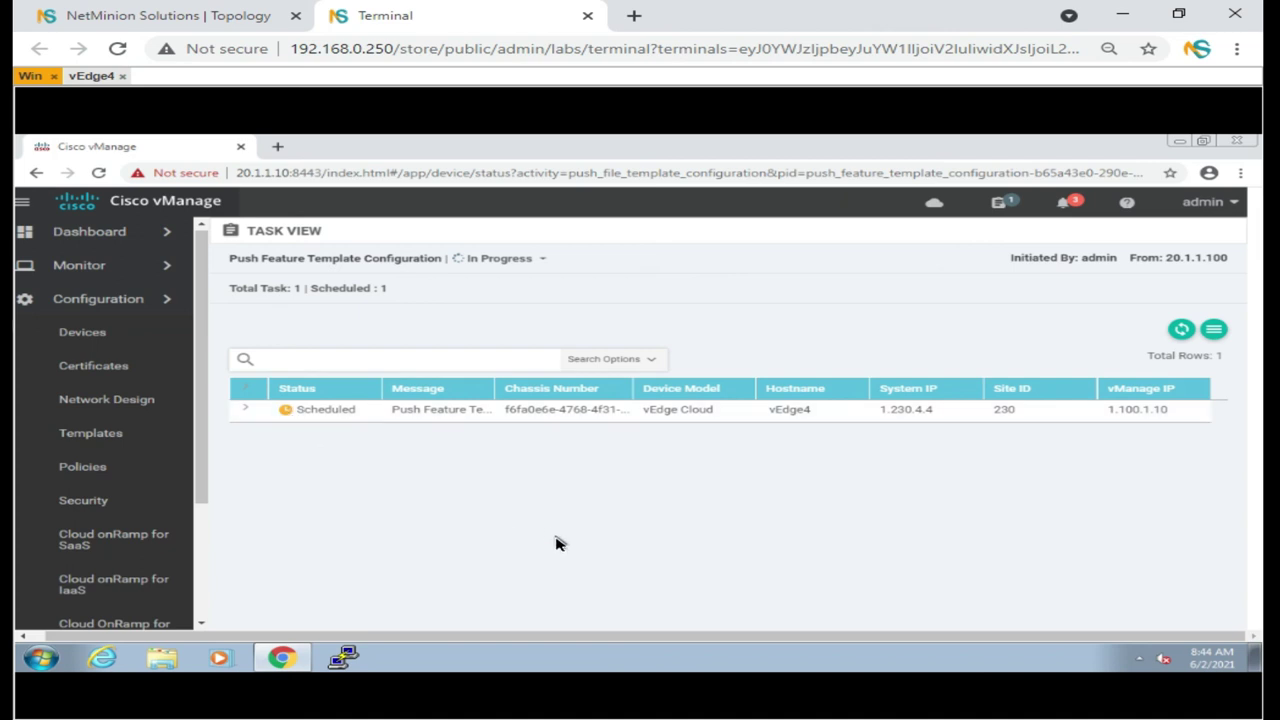
{"action": "left_click", "coordinate": [90, 77]}
{"action": "key", "text": "Return"}
{"action": "key", "text": "Return"}
{"action": "key", "text": "Return"}
{"action": "key", "text": "Return"}
{"action": "key", "text": "Return"}
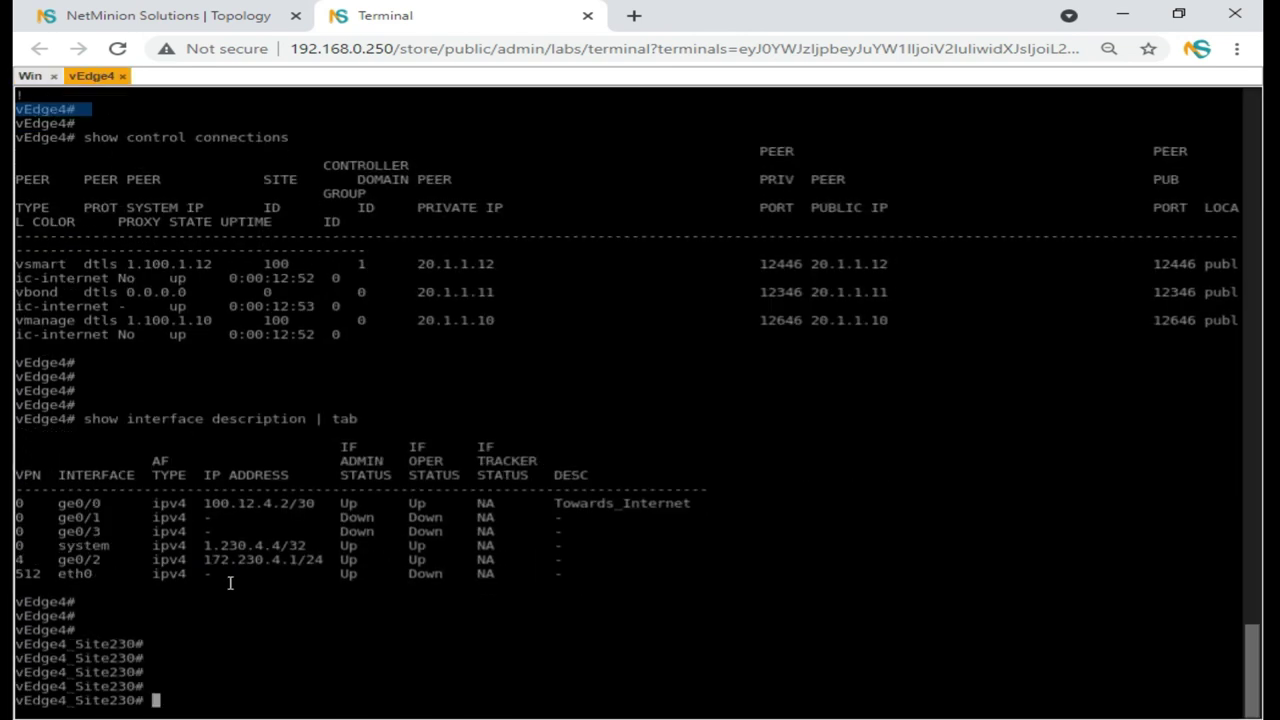
{"action": "left_click_drag", "start_coordinate": [22, 622], "coordinate": [319, 650]}
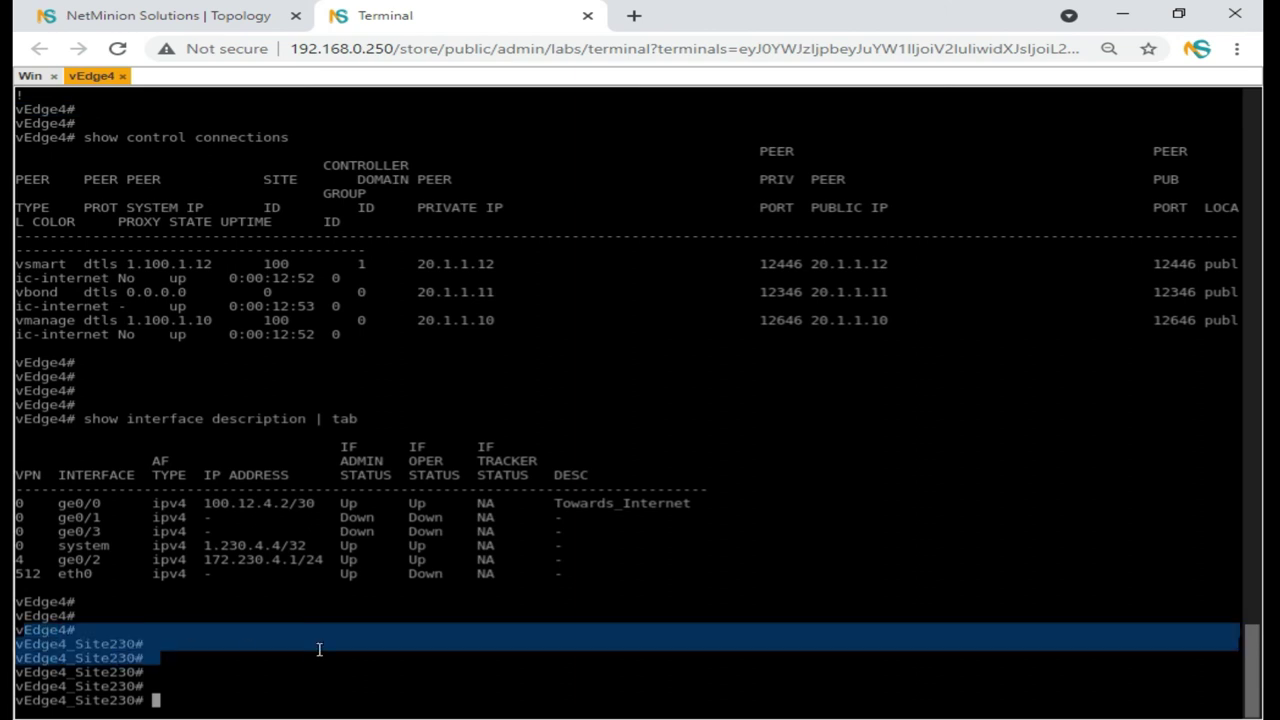
{"action": "left_click", "coordinate": [408, 642]}
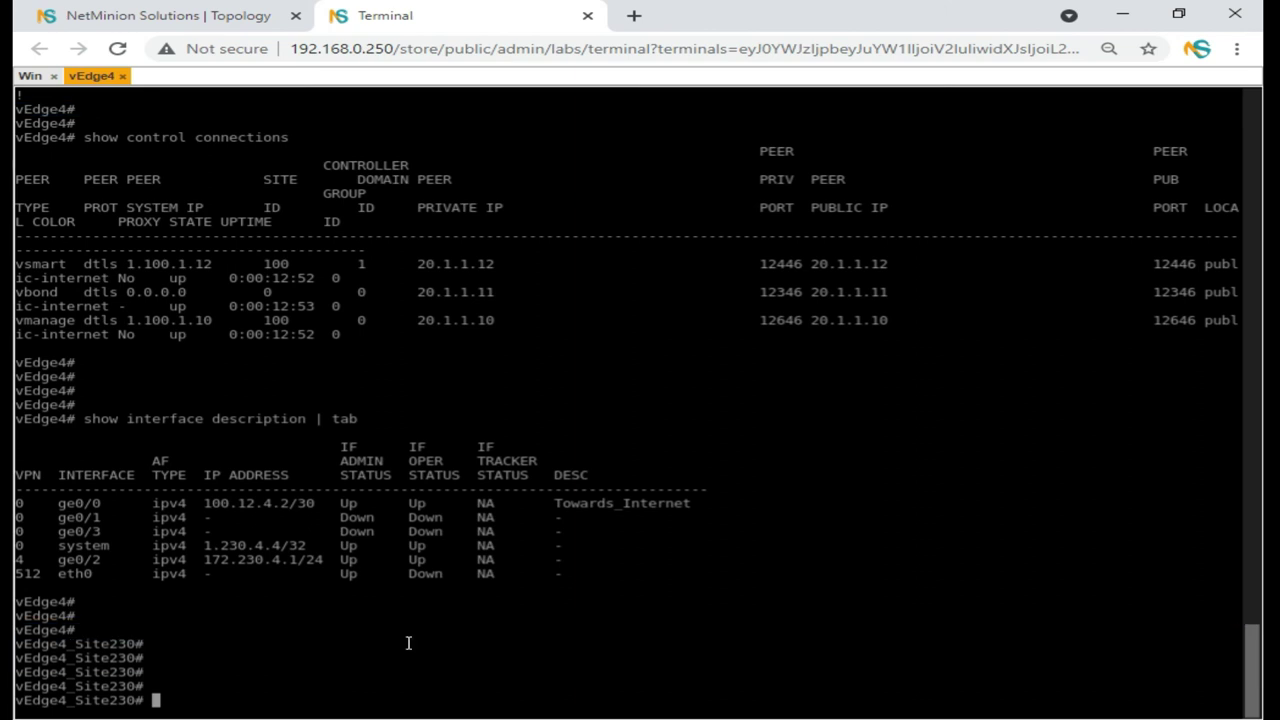
{"action": "type", "text": "conf ter"}
{"action": "key", "text": "Return"}
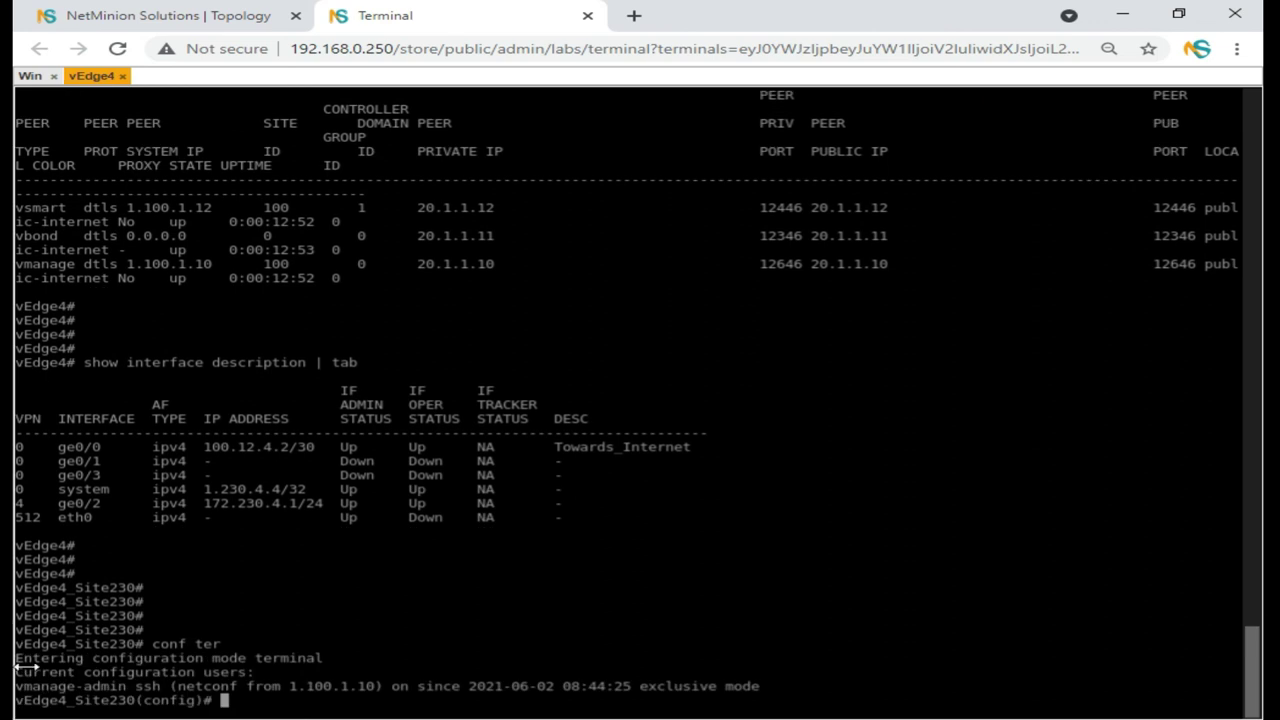
Under the system section, set a test host-name 'sdfgdg' on vEdge4.
{"action": "left_click_drag", "start_coordinate": [30, 686], "coordinate": [402, 688]}
{"action": "left_click", "coordinate": [355, 637]}
{"action": "type", "text": "system"}
{"action": "key", "text": "Return"}
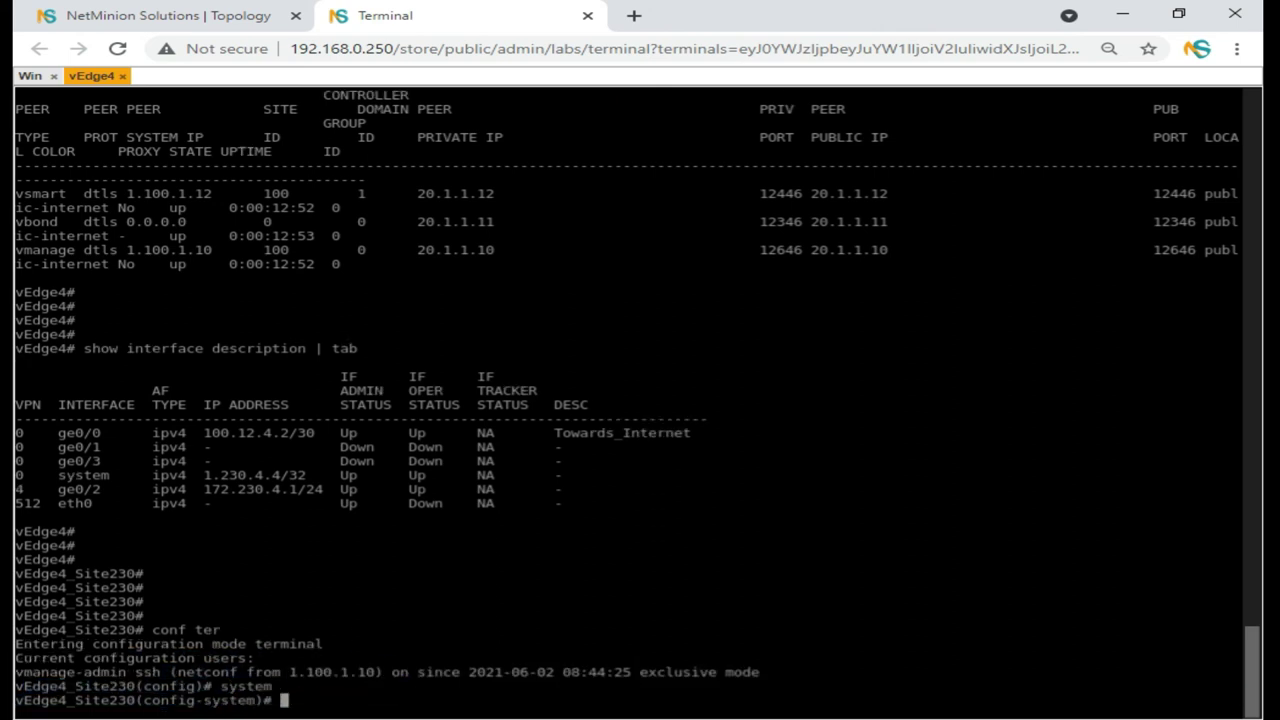
{"action": "type", "text": "host-"}
{"action": "key", "text": "Tab"}
{"action": "type", "text": "sdfgdg"}
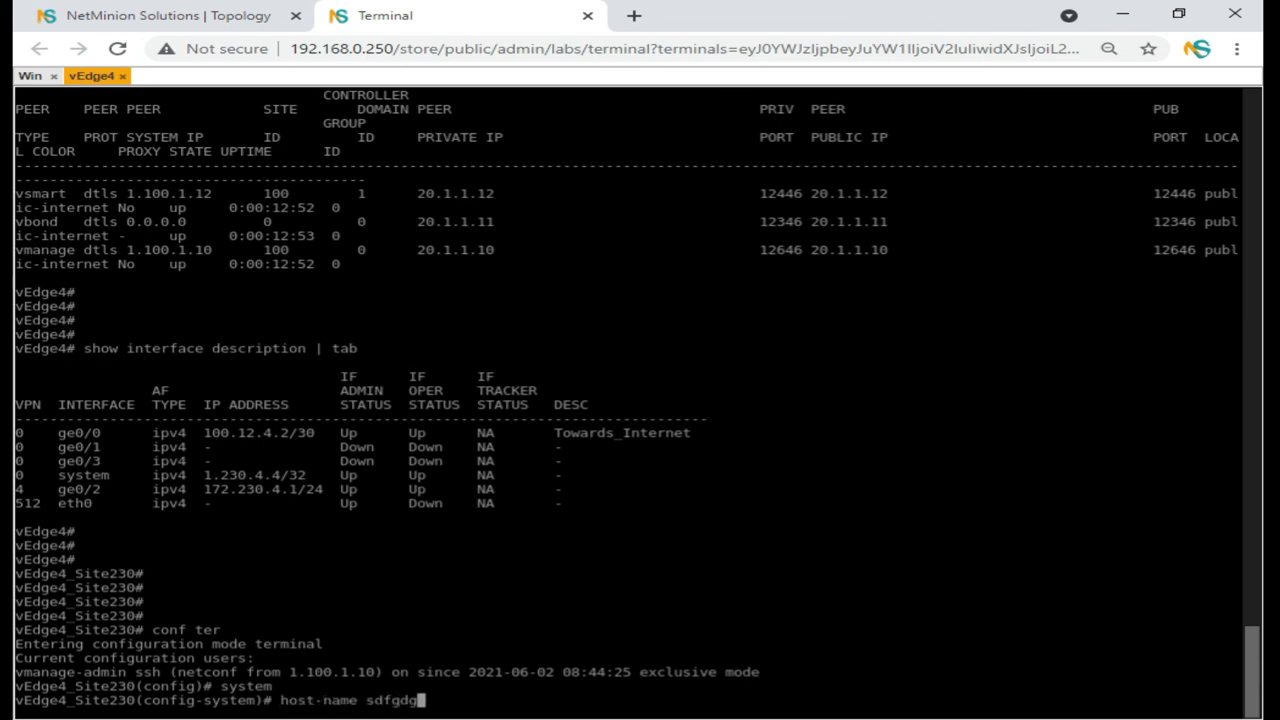
{"action": "key", "text": "Return"}
Attempt to commit the hostname, which vManage's database lock aborts, then exit discarding the change.
{"action": "type", "text": "commi"}
{"action": "key", "text": "Return"}
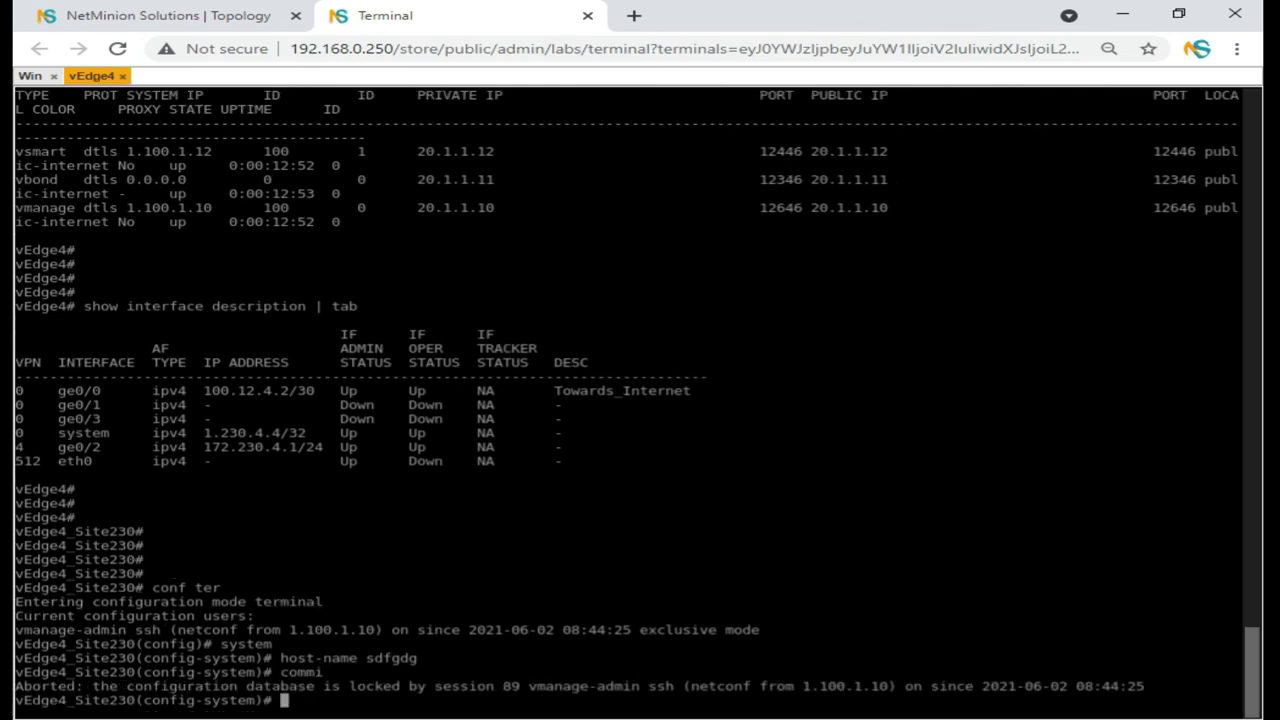
{"action": "type", "text": "end"}
{"action": "key", "text": "Return"}
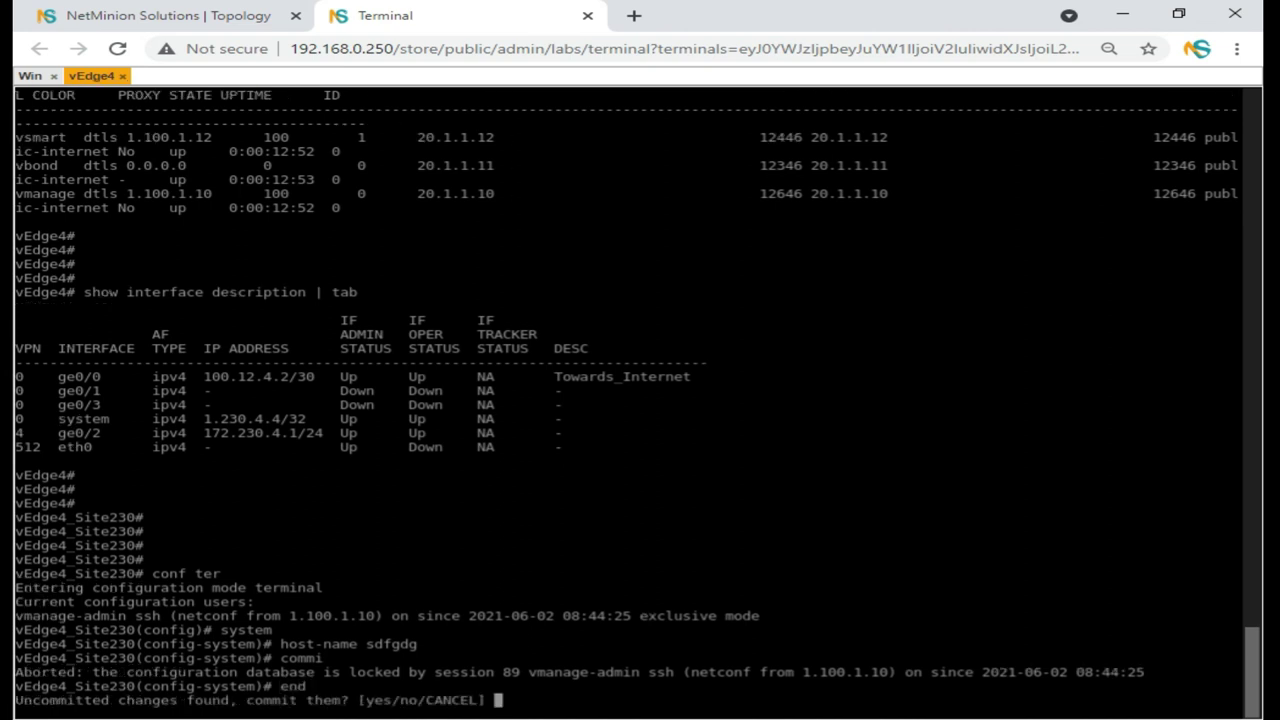
{"action": "type", "text": "no"}
{"action": "key", "text": "Return"}
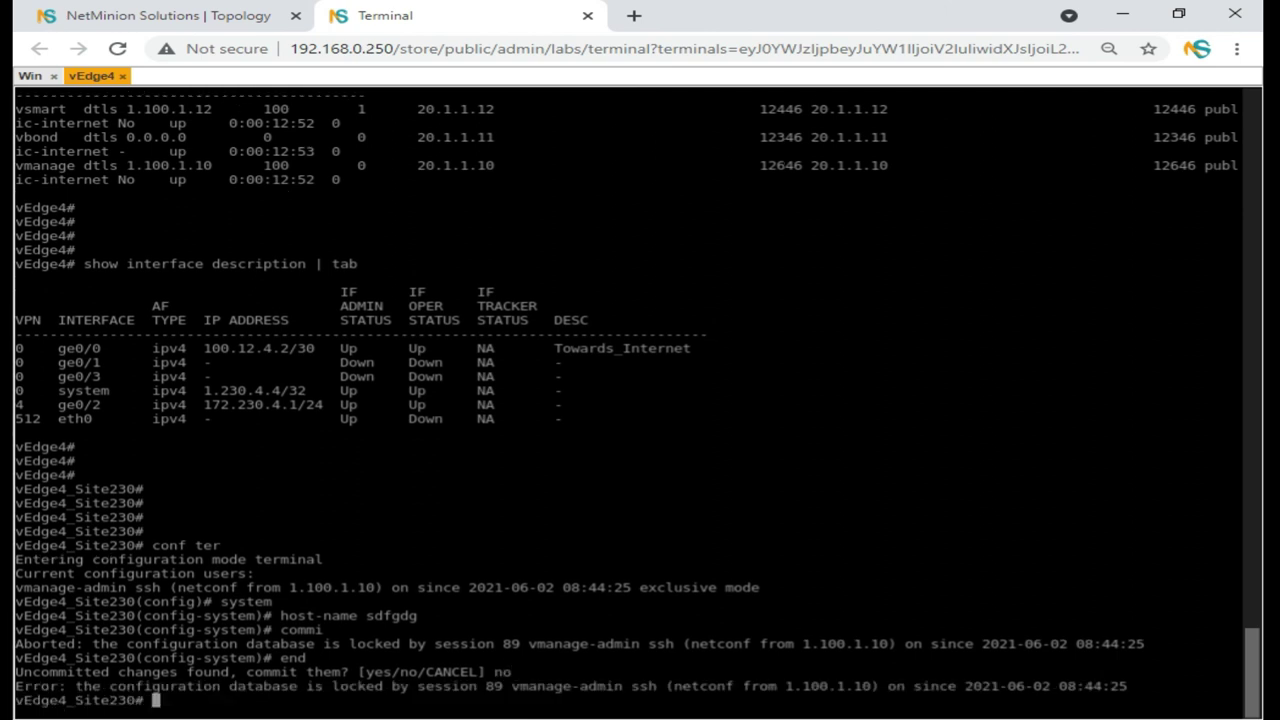
{"action": "left_click_drag", "start_coordinate": [527, 643], "coordinate": [682, 645]}
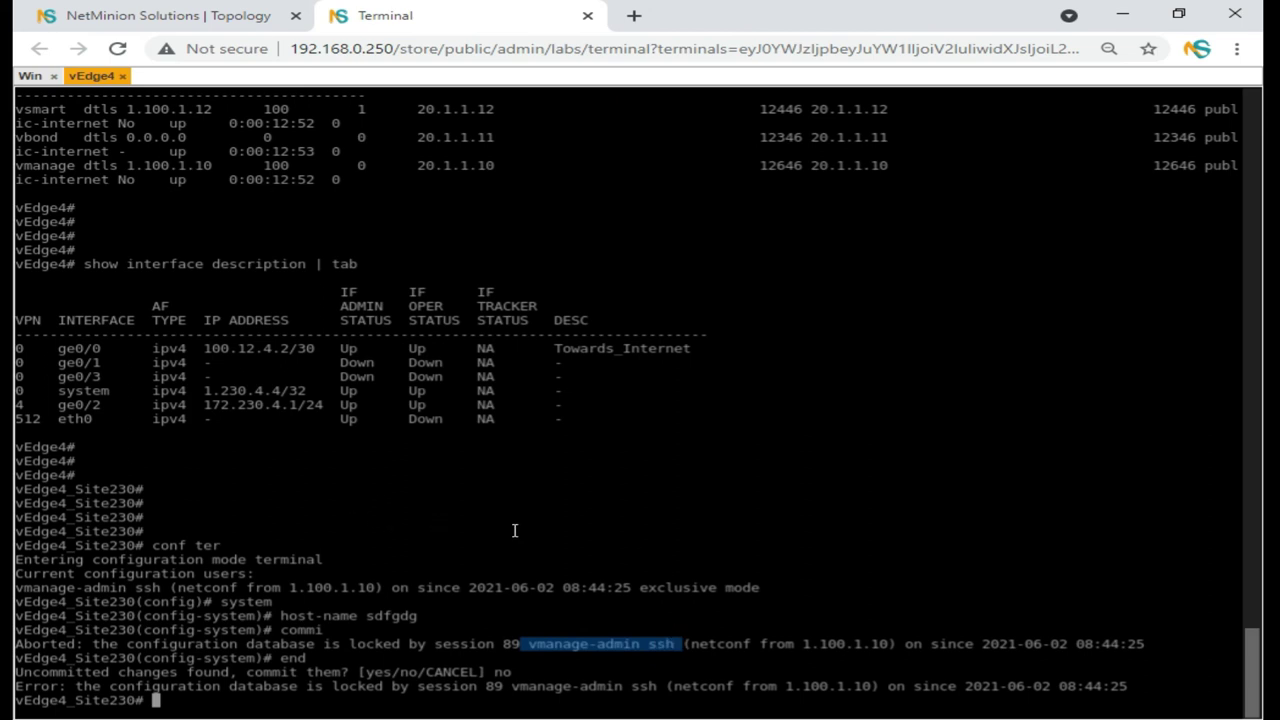
Run 'show control connections', finding only vBond connecting, then go to the lab topology.
{"action": "type", "text": "show con"}
{"action": "key", "text": "Tab"}
{"action": "type", "text": "t"}
{"action": "key", "text": "Tab"}
{"action": "type", "text": "comn"}
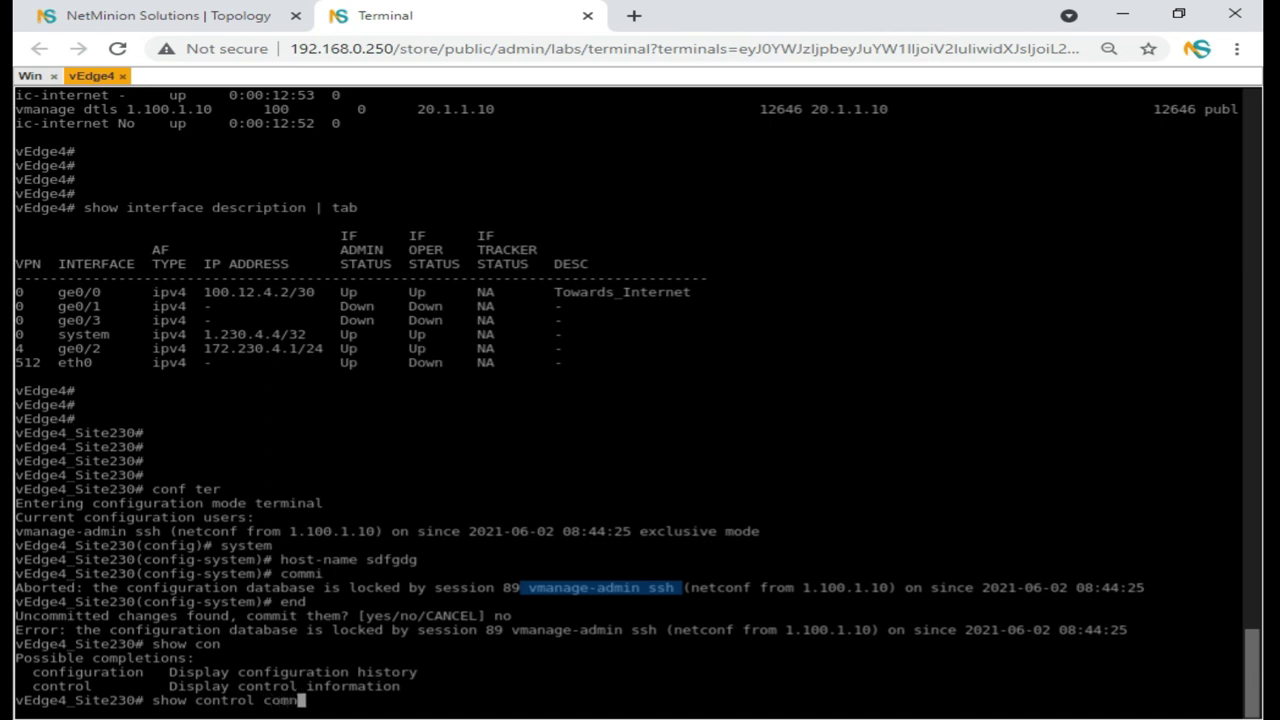
{"action": "key", "text": "BackSpace"}
{"action": "key", "text": "BackSpace"}
{"action": "type", "text": "nn"}
{"action": "key", "text": "Tab"}
{"action": "key", "text": "Return"}
{"action": "key", "text": "Return"}
{"action": "key", "text": "Return"}
{"action": "key", "text": "Return"}
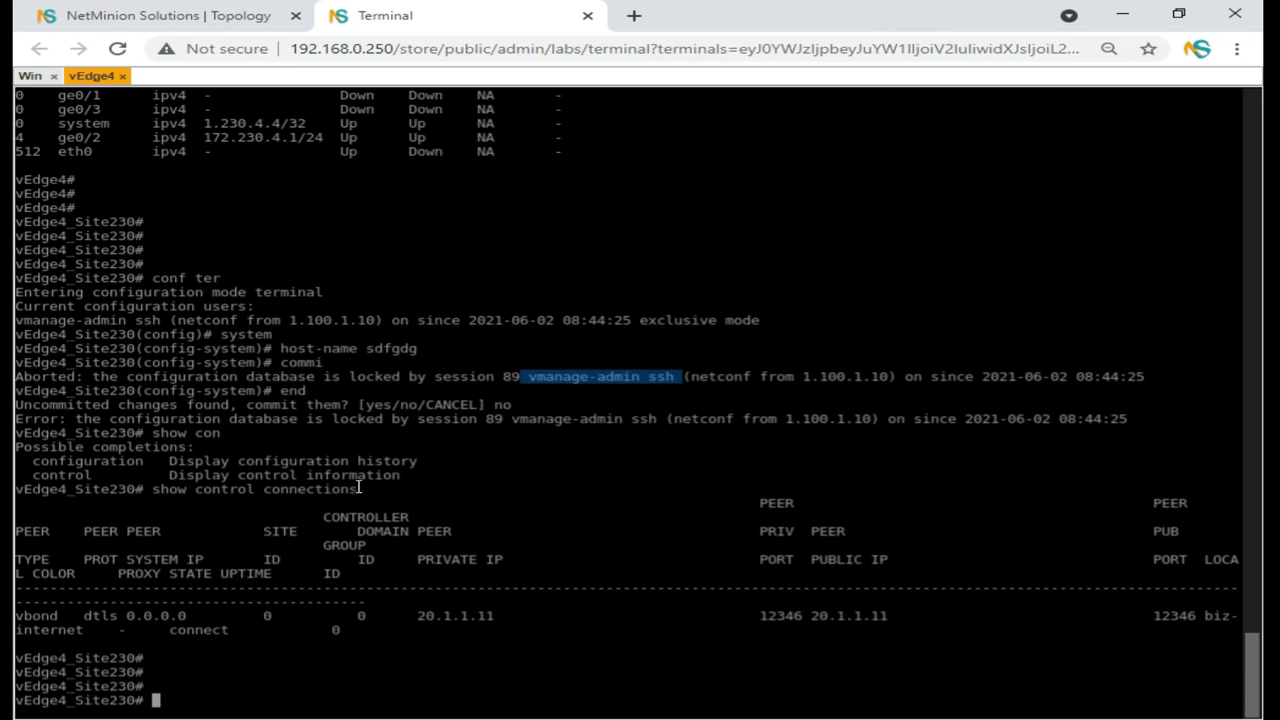
{"action": "left_click", "coordinate": [114, 18]}
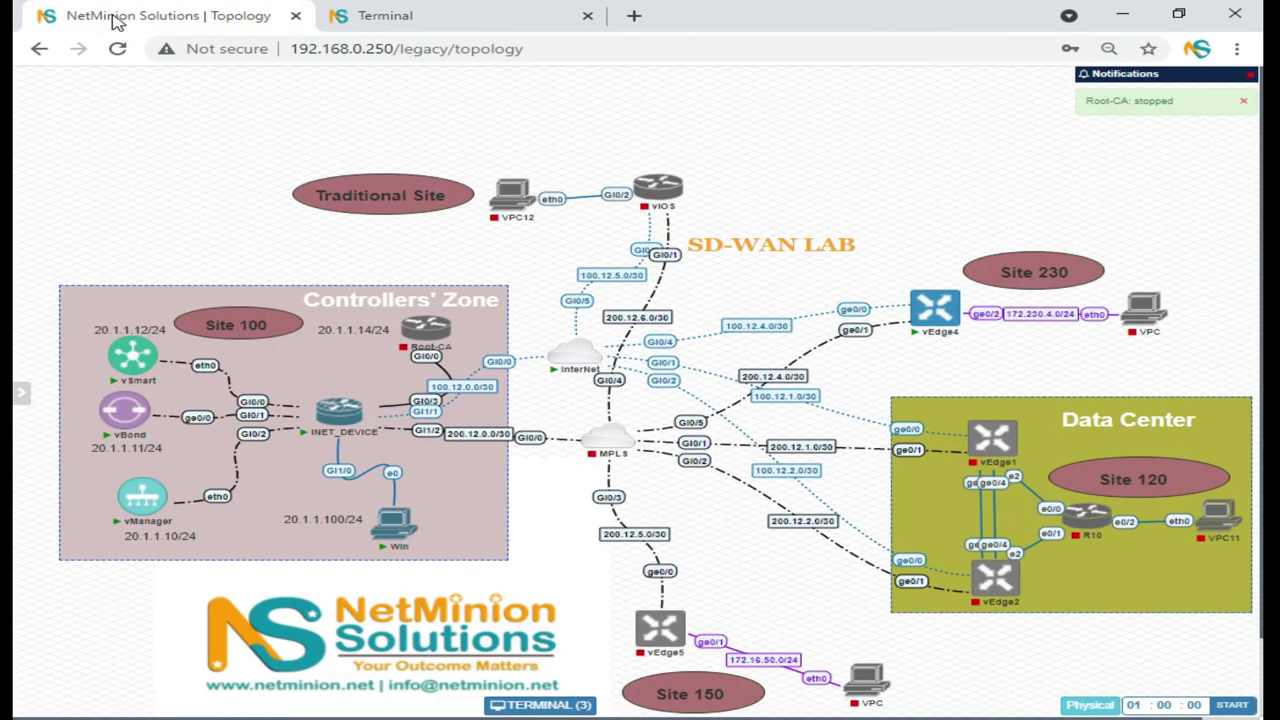
Return to the Windows desktop where vManage's task view shows the vEdge4 push succeeded.
{"action": "left_click", "coordinate": [372, 17]}
{"action": "left_click", "coordinate": [30, 76]}
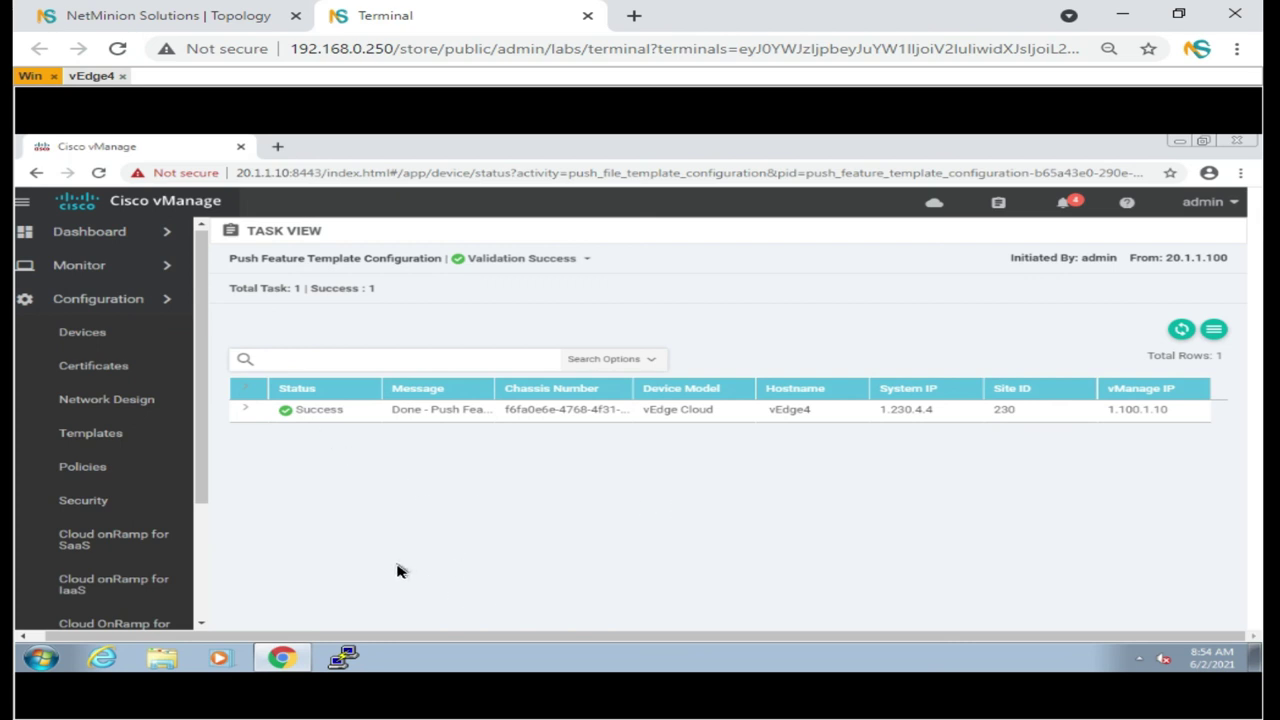
Expand the push task's log messages, then open the Configuration > Templates device template list.
{"action": "left_click", "coordinate": [247, 413]}
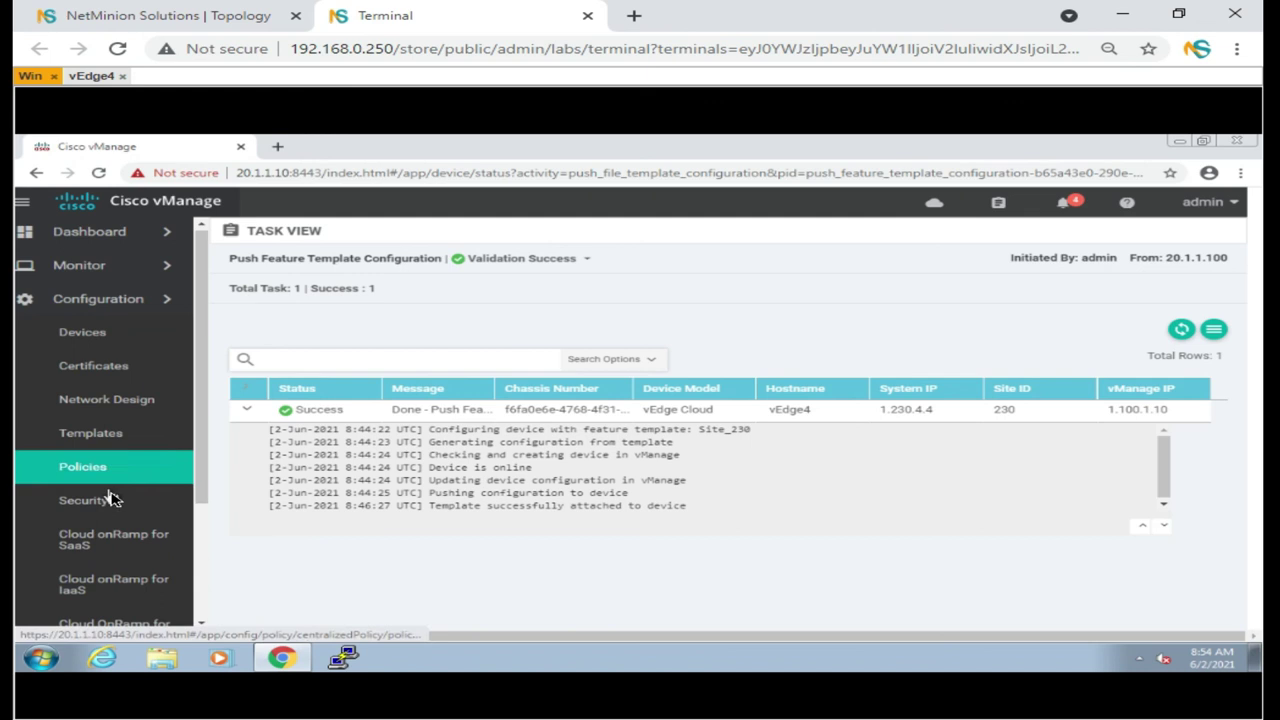
{"action": "left_click", "coordinate": [134, 299]}
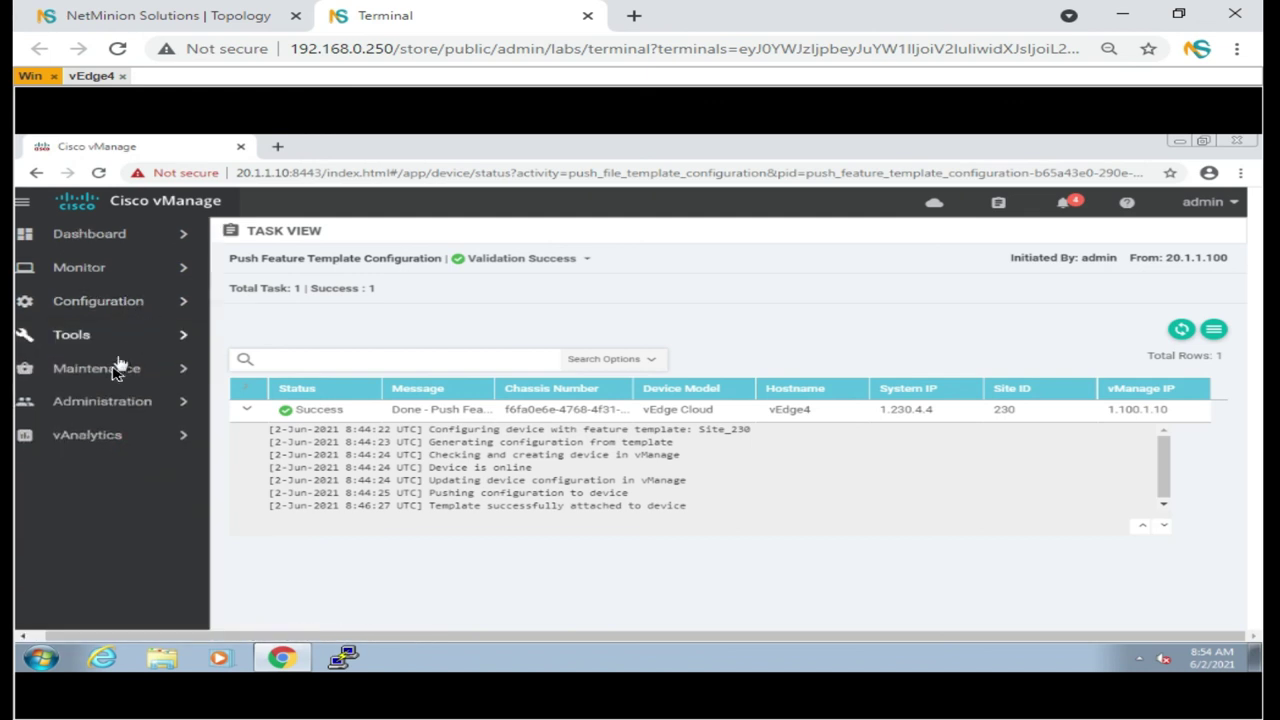
{"action": "left_click", "coordinate": [134, 303]}
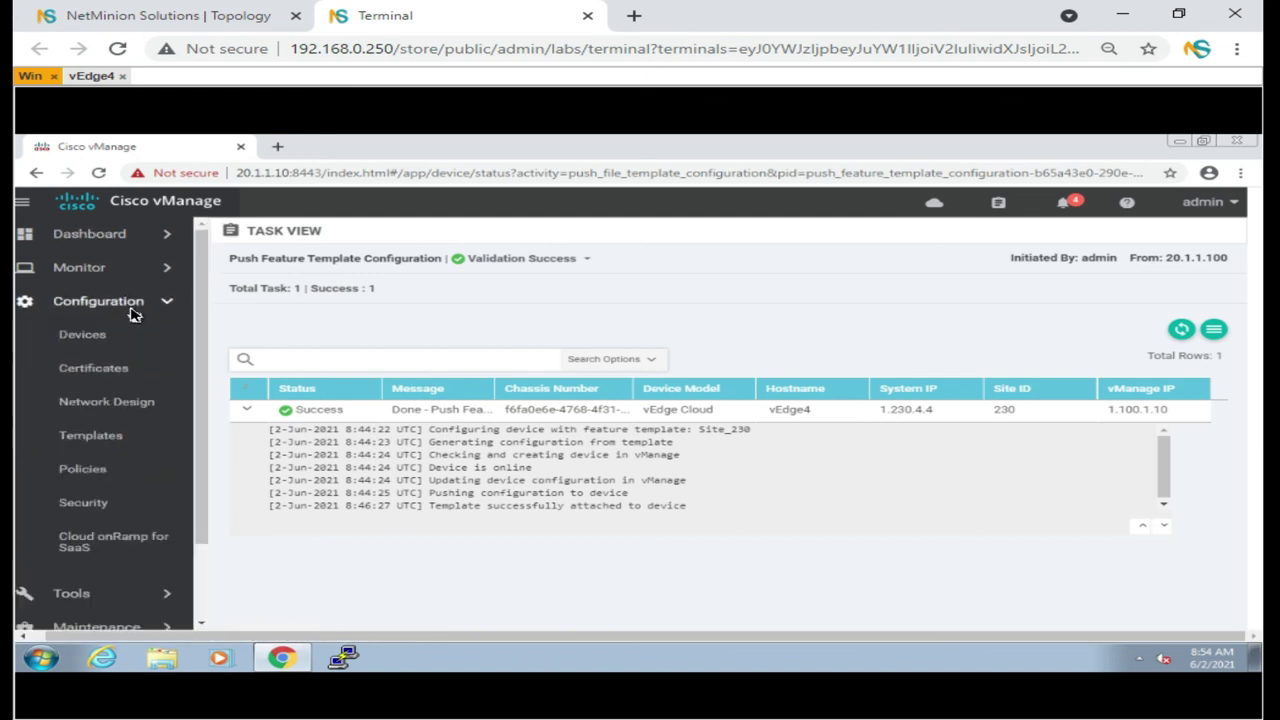
{"action": "left_click", "coordinate": [125, 436]}
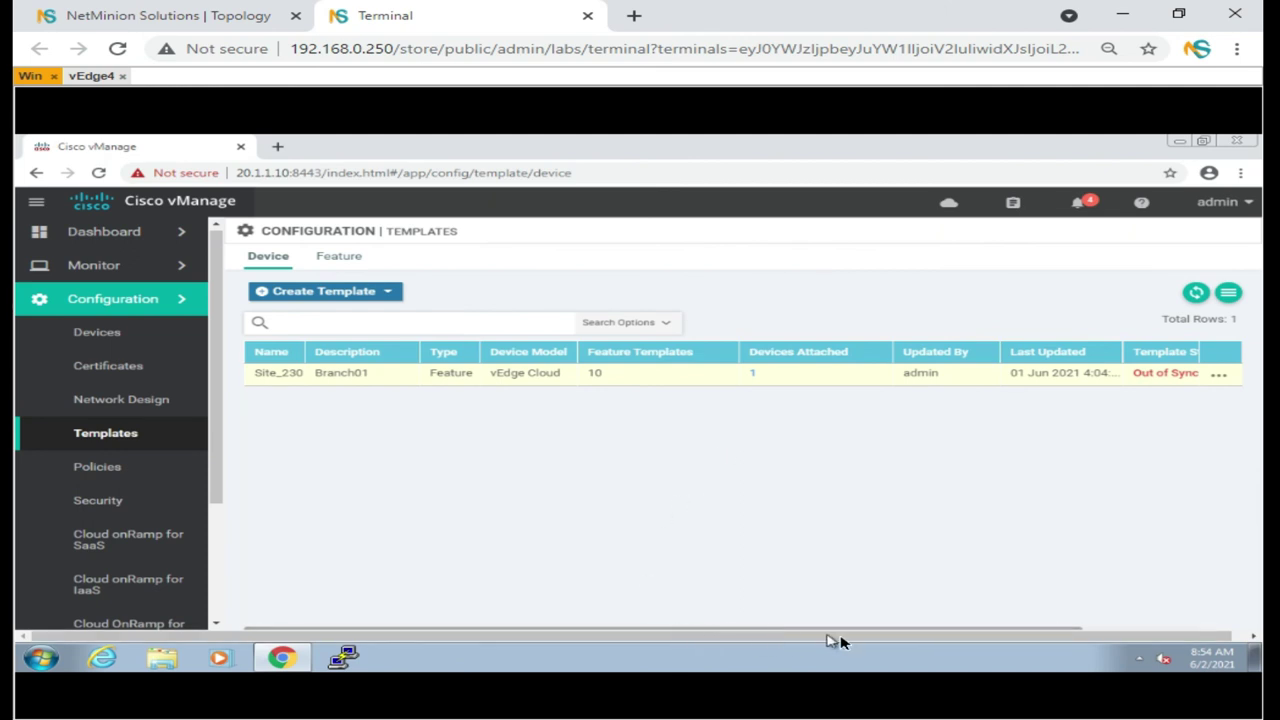
Open Site_230's Out of Sync status to read vEdge4's 'Configuration rollback by device' reason.
{"action": "left_click_drag", "start_coordinate": [1060, 633], "coordinate": [1120, 634]}
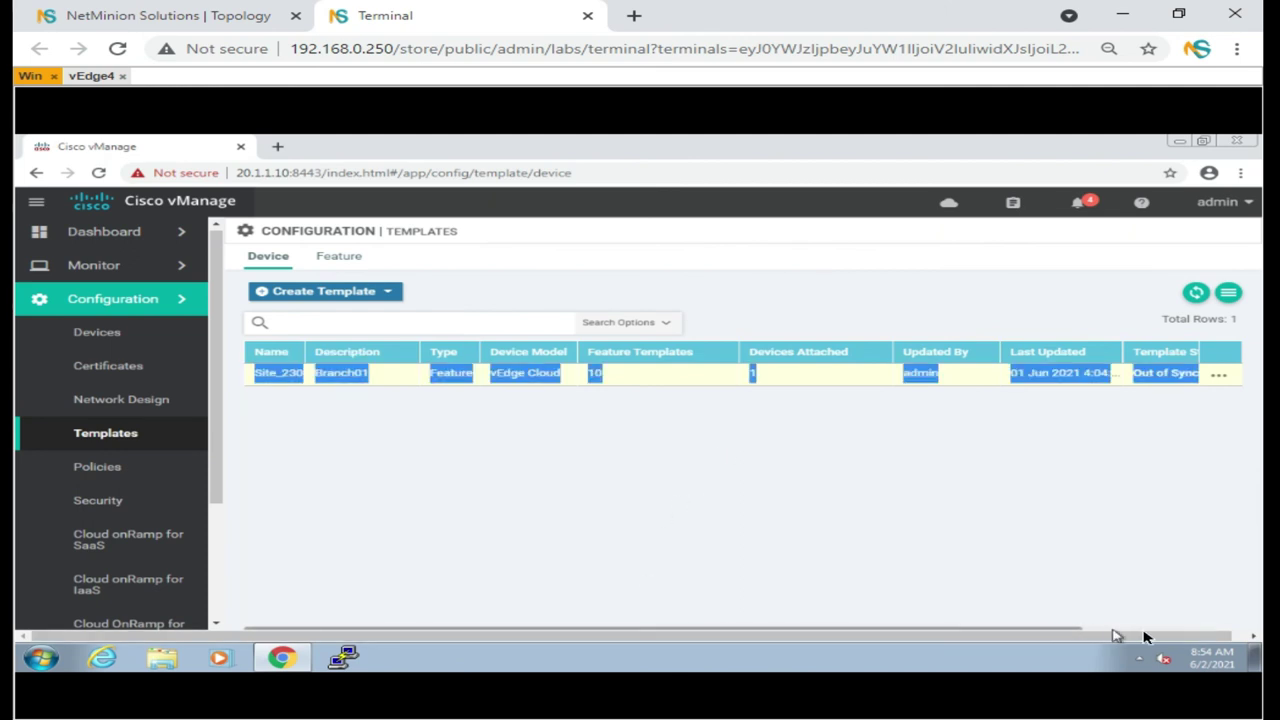
{"action": "left_click", "coordinate": [1120, 634]}
{"action": "left_click", "coordinate": [1106, 634]}
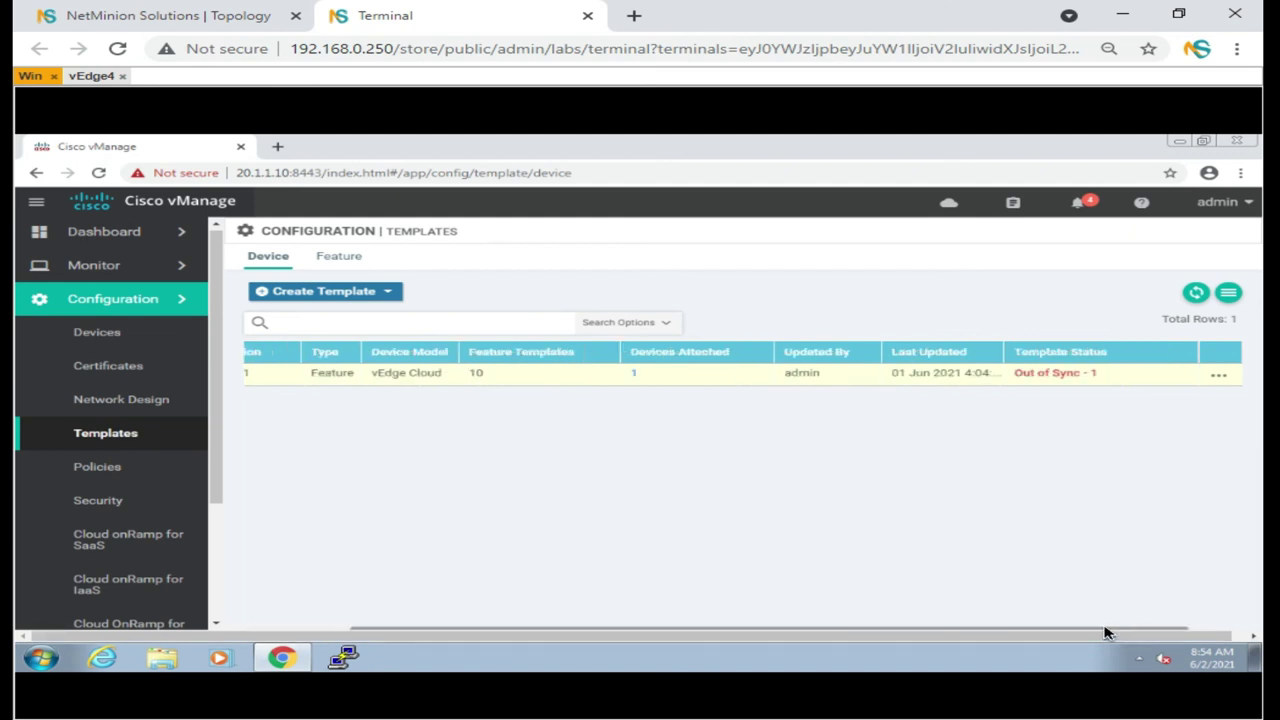
{"action": "left_click", "coordinate": [1043, 376]}
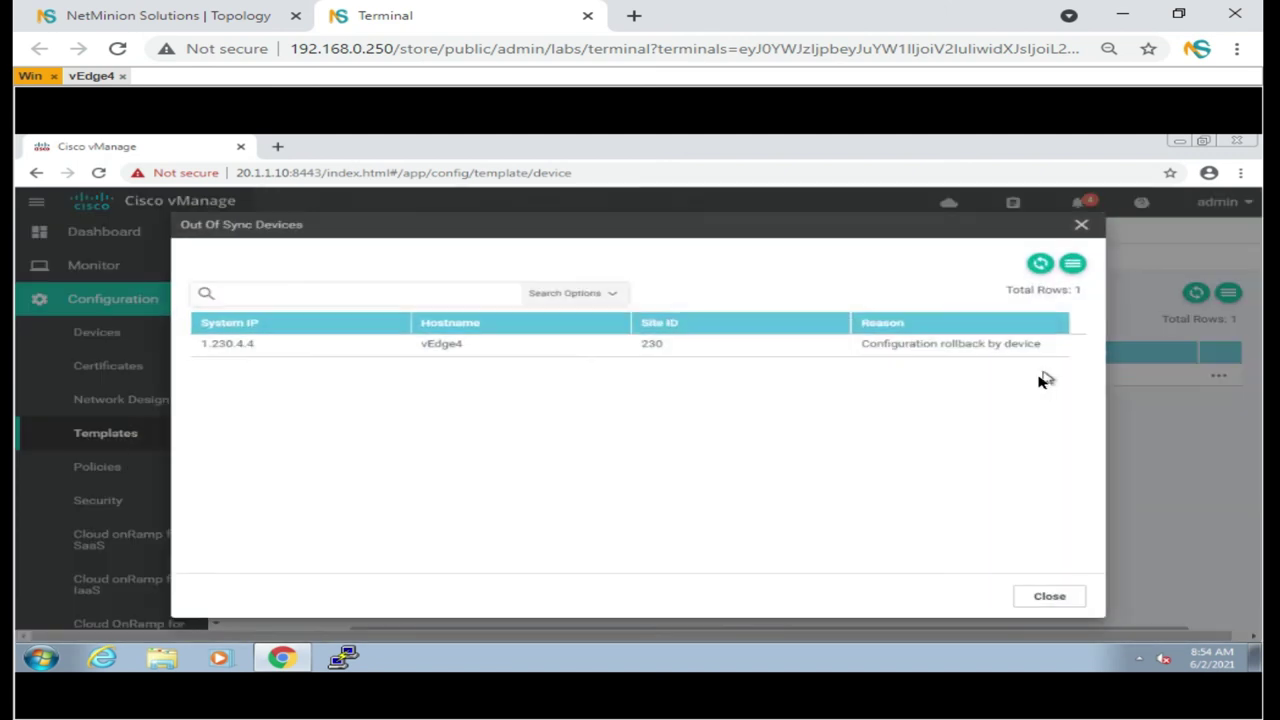
{"action": "left_click_drag", "start_coordinate": [872, 349], "coordinate": [1020, 383]}
{"action": "left_click", "coordinate": [90, 76]}
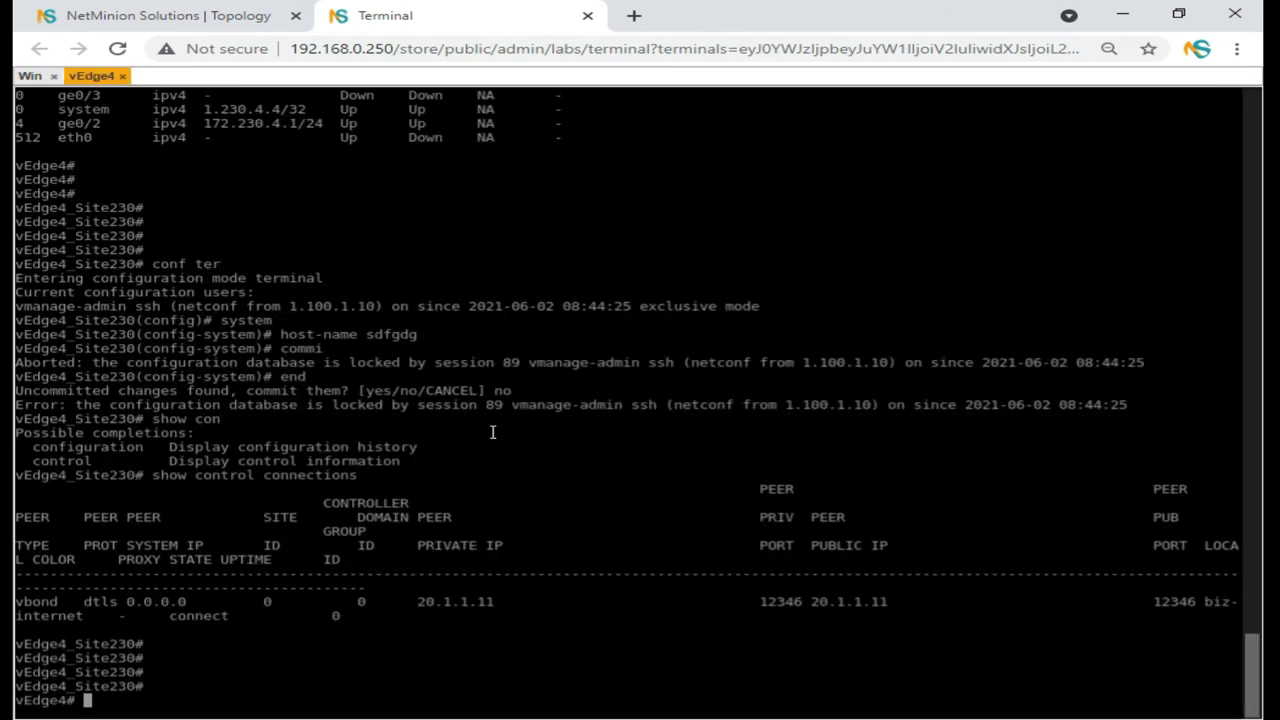
Refresh the prompt to confirm it reverted to vEdge4, then advance to the closing slide.
{"action": "key", "text": "Return"}
{"action": "key", "text": "Return"}
{"action": "key", "text": "Return"}
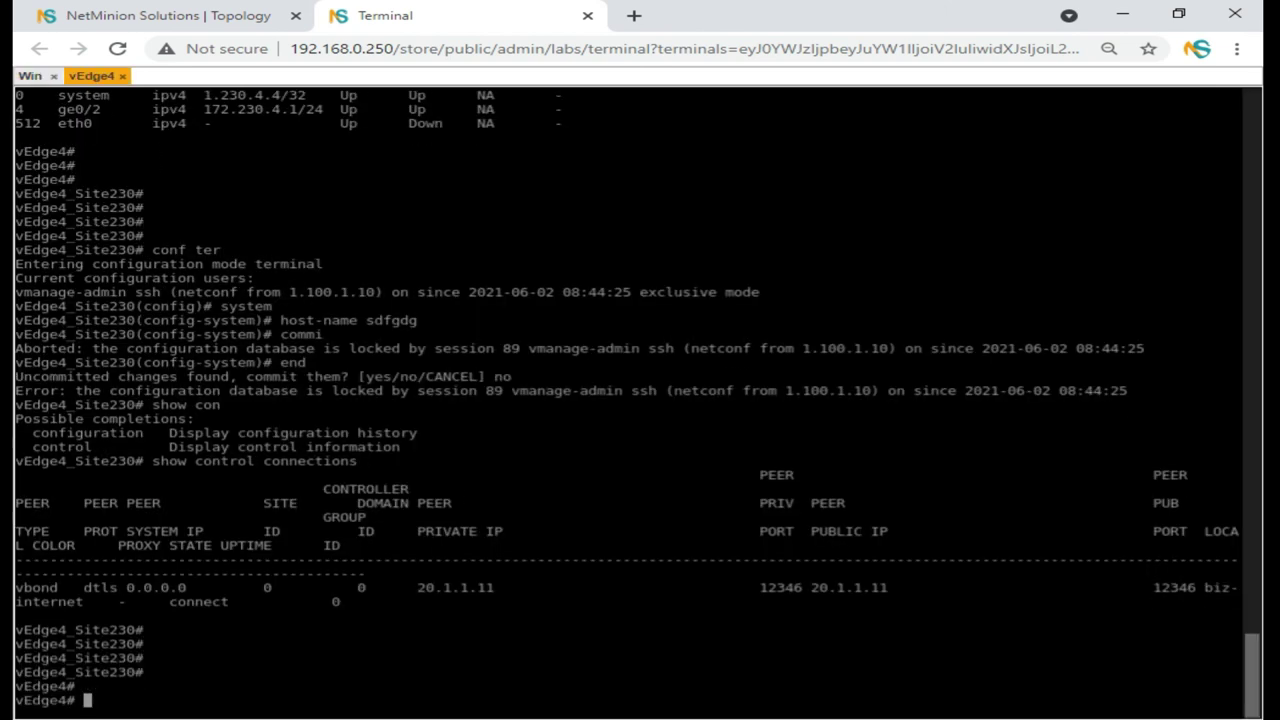
{"action": "left_click_drag", "start_coordinate": [144, 701], "coordinate": [16, 642]}
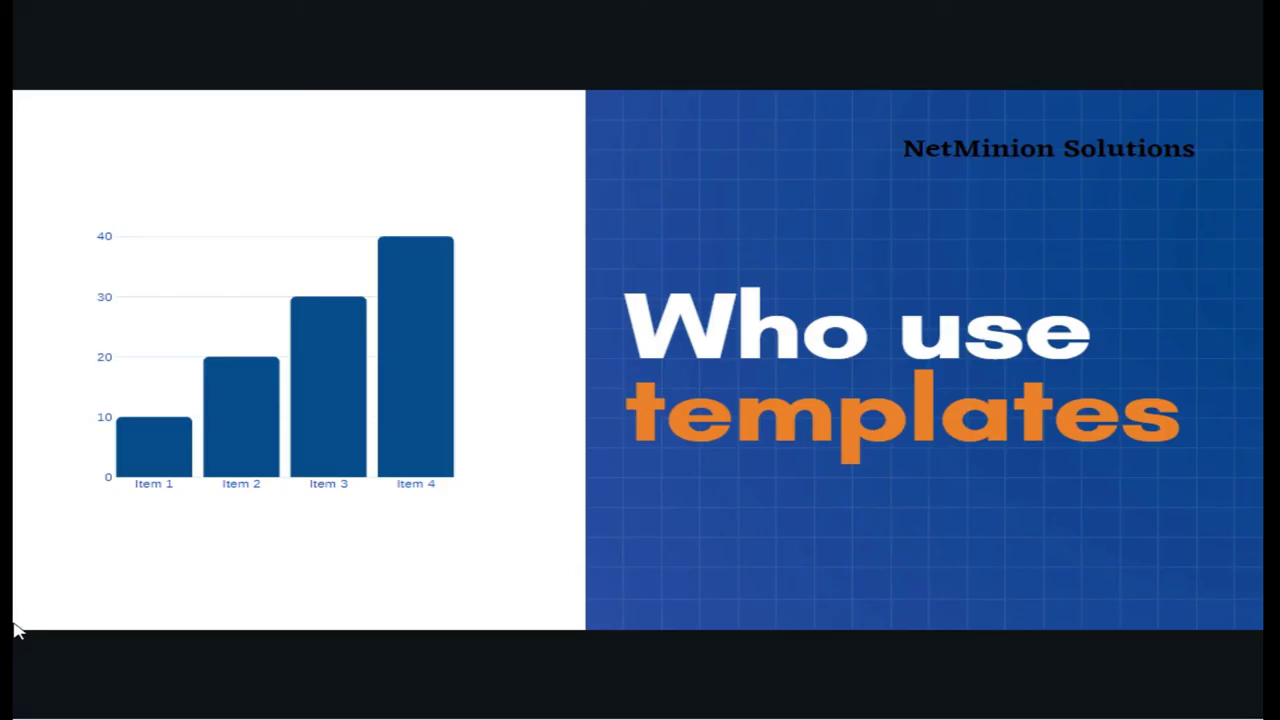
{"action": "left_click", "coordinate": [381, 503]}
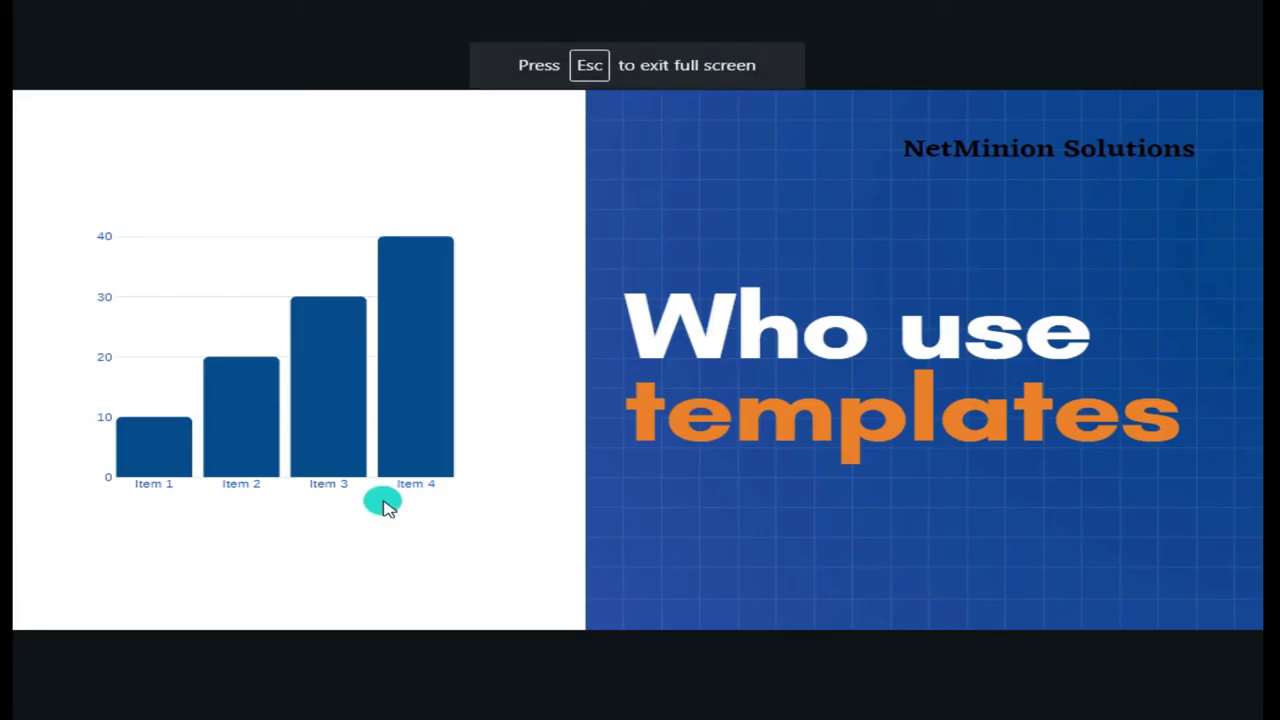